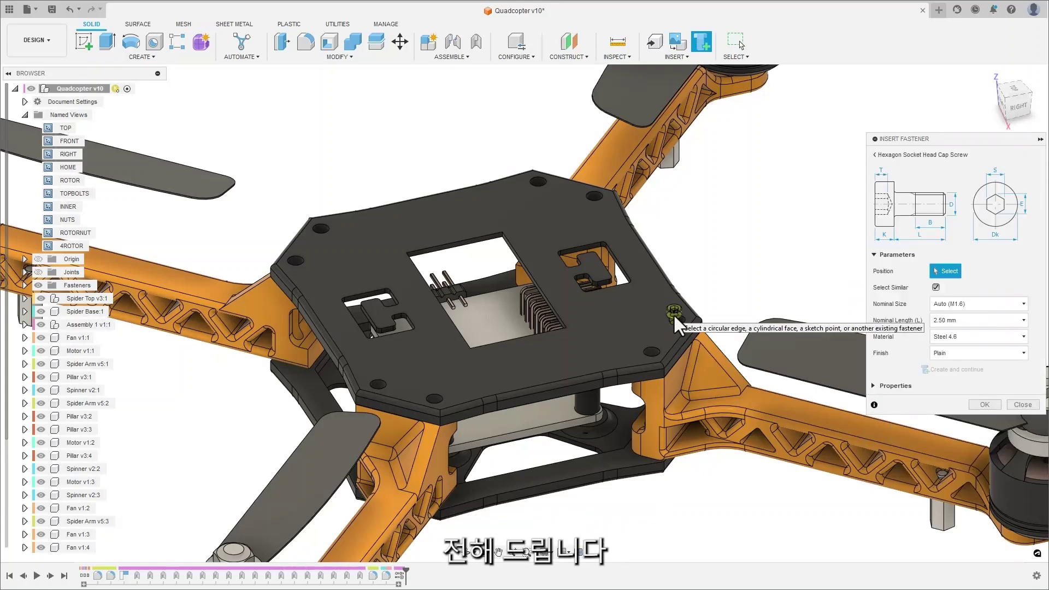
Step: Place hexagon socket head cap screws in every matching hole of the top plate
{"action": "left_click", "coordinate": [677, 314]}
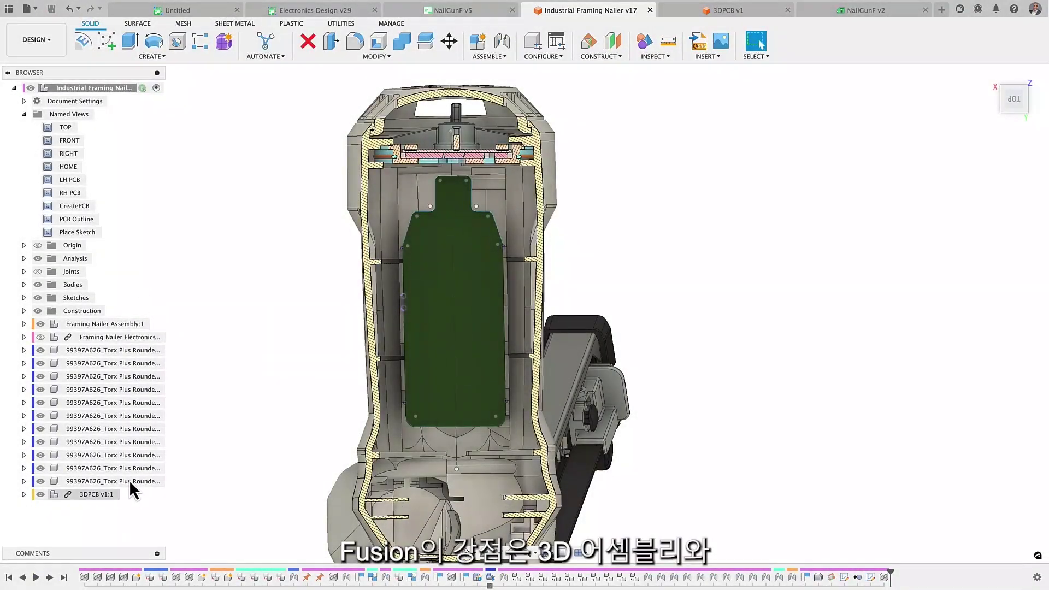
Step: Edit 3DPCB v1:1 in place, sketch Ø5 mm circles on the board, and finish editing
{"action": "left_click", "coordinate": [127, 495]}
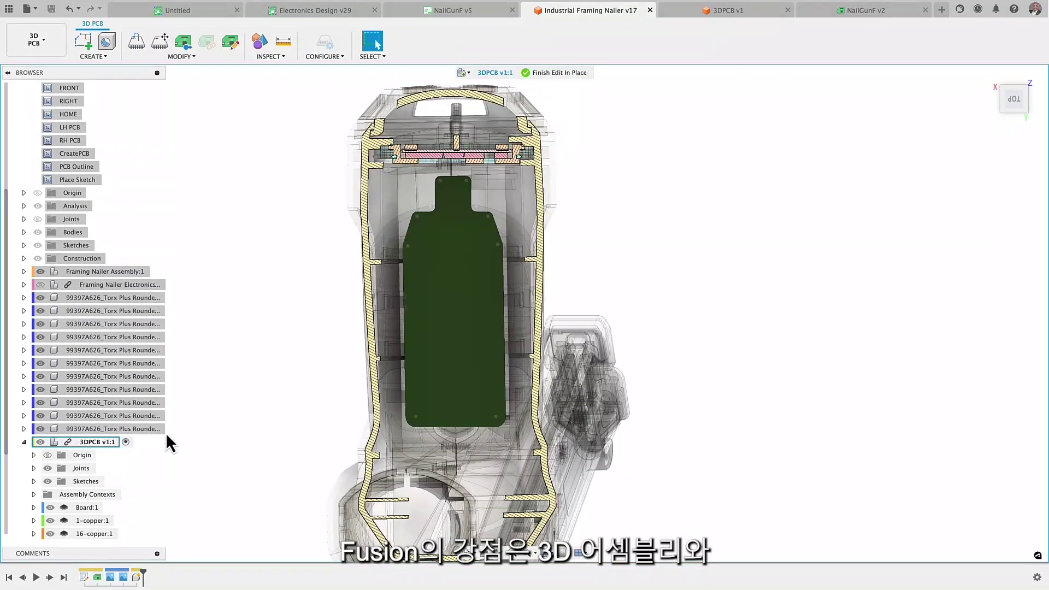
{"action": "scroll", "coordinate": [462, 317], "scroll_direction": "up", "scroll_amount": 3}
{"action": "scroll", "coordinate": [461, 317], "scroll_direction": "up", "scroll_amount": 2}
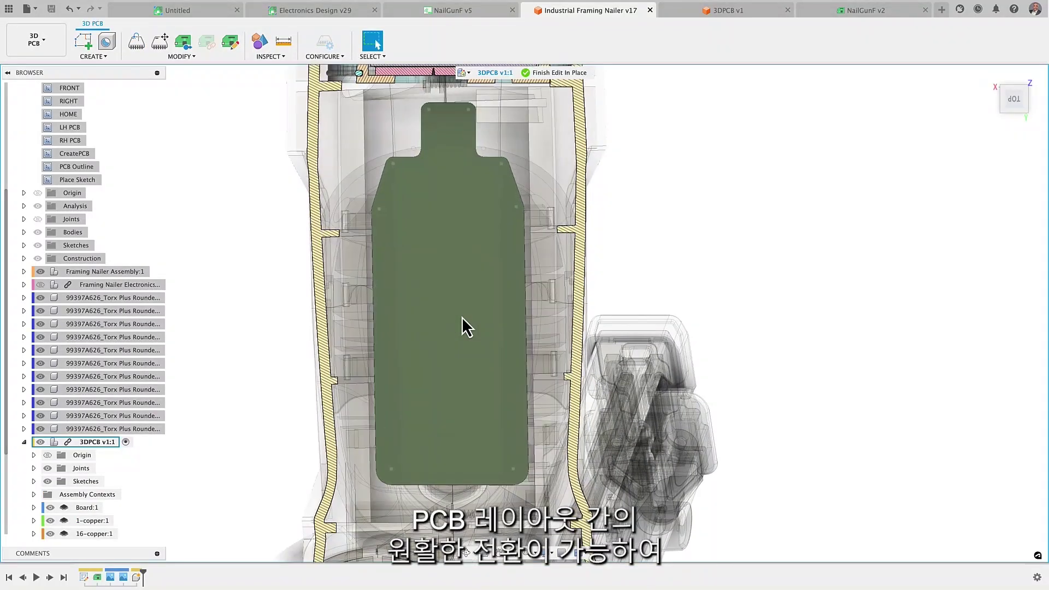
{"action": "left_click", "coordinate": [89, 42]}
{"action": "left_click", "coordinate": [449, 280]}
{"action": "left_click", "coordinate": [130, 42]}
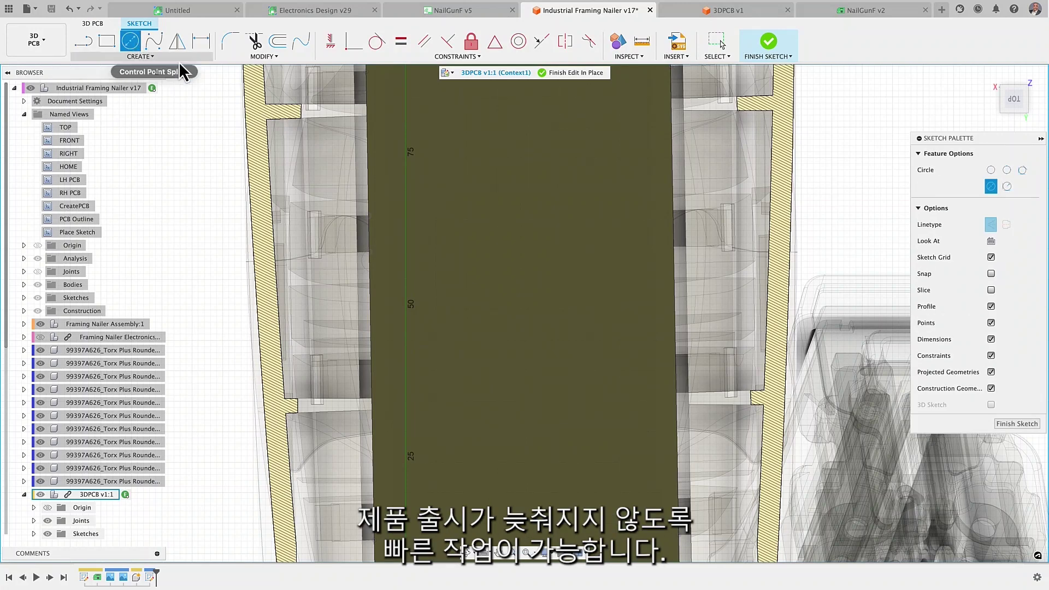
{"action": "left_click", "coordinate": [386, 84]}
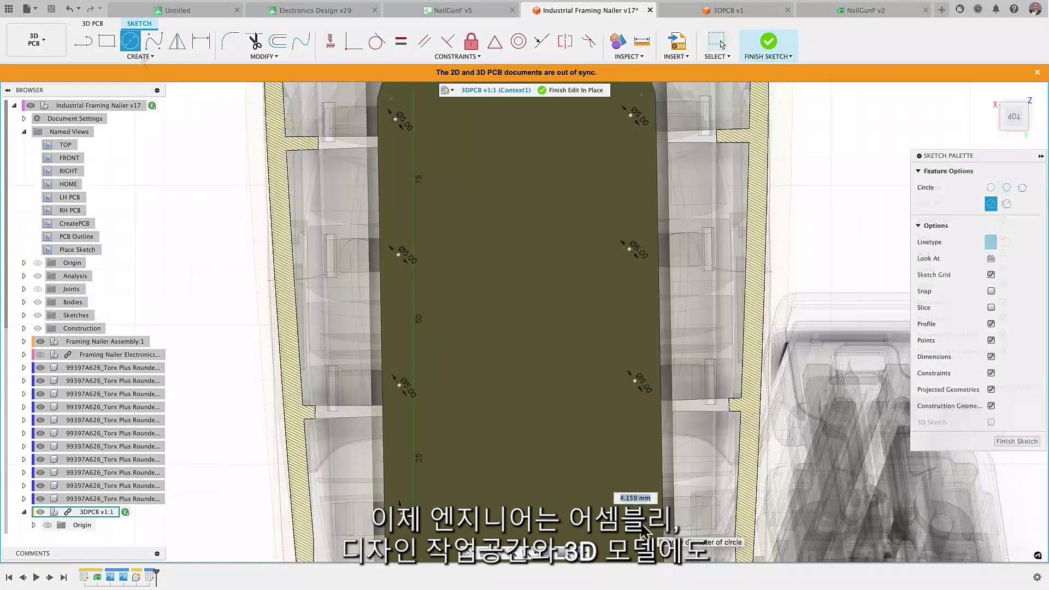
{"action": "left_click", "coordinate": [641, 509]}
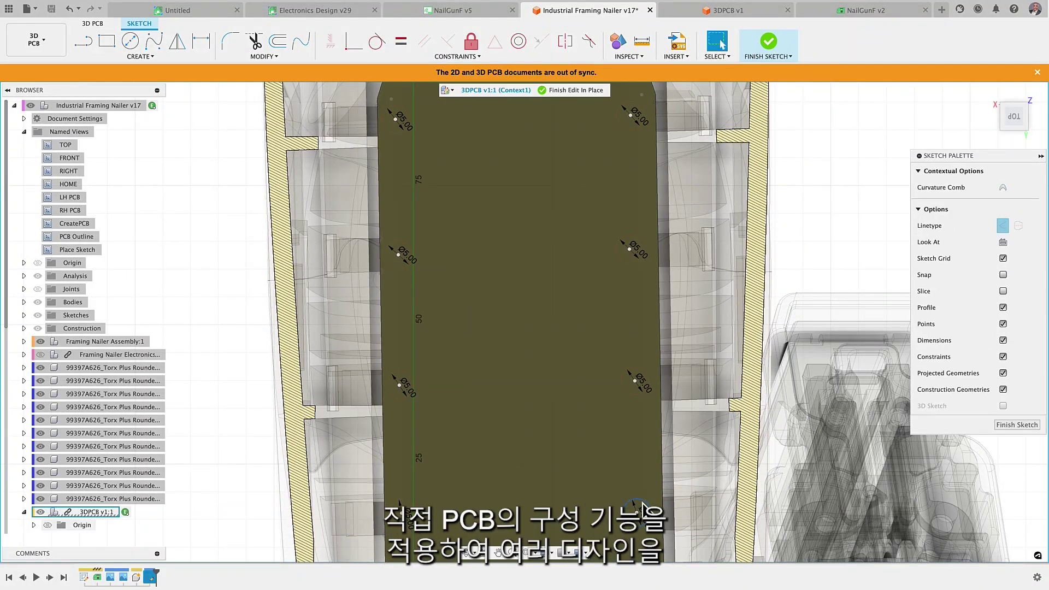
{"action": "left_click", "coordinate": [589, 91]}
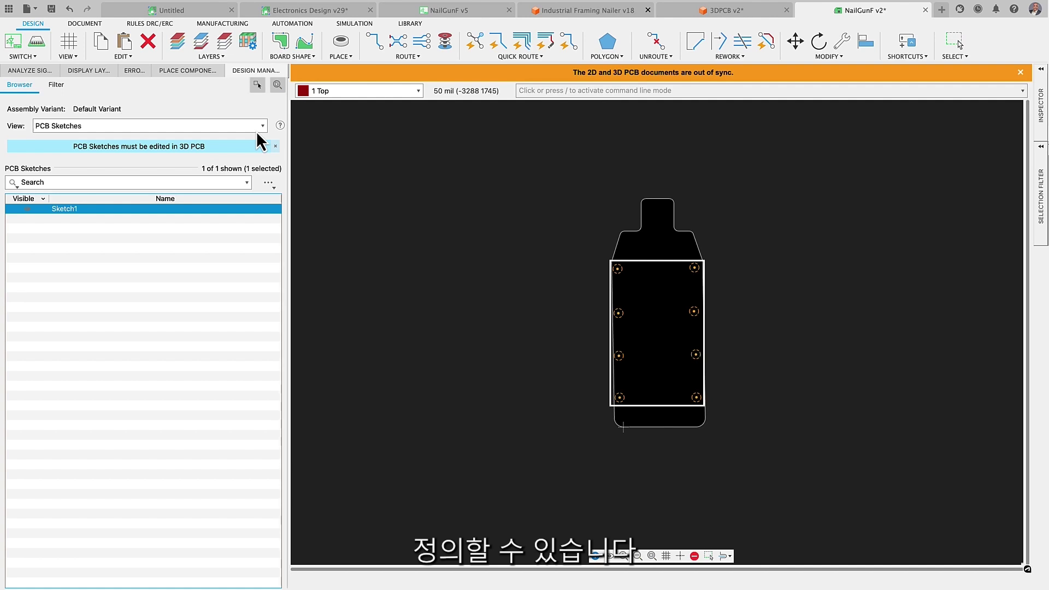
Step: Show PCB Sketches, place LEDs D1–D8 on the sketch points, and push to 3D PCB
{"action": "left_click", "coordinate": [259, 128]}
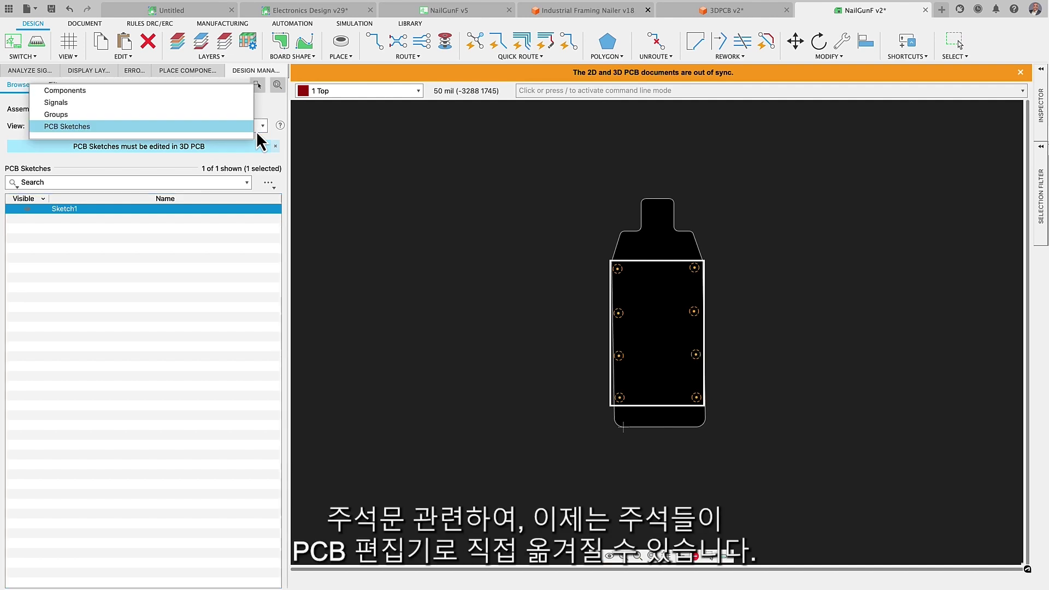
{"action": "left_click", "coordinate": [256, 129]}
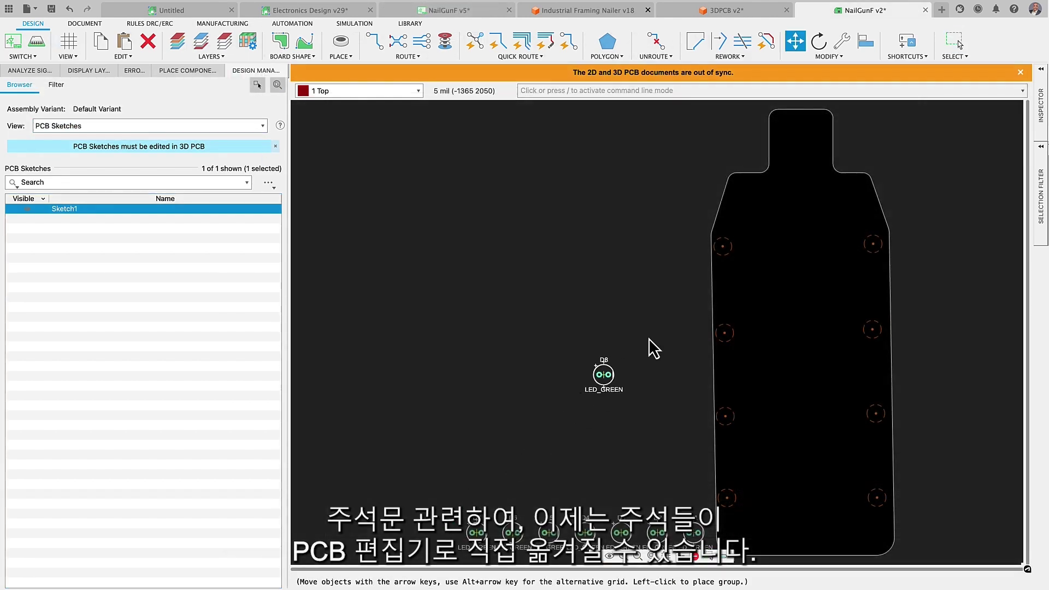
{"action": "left_click", "coordinate": [725, 254]}
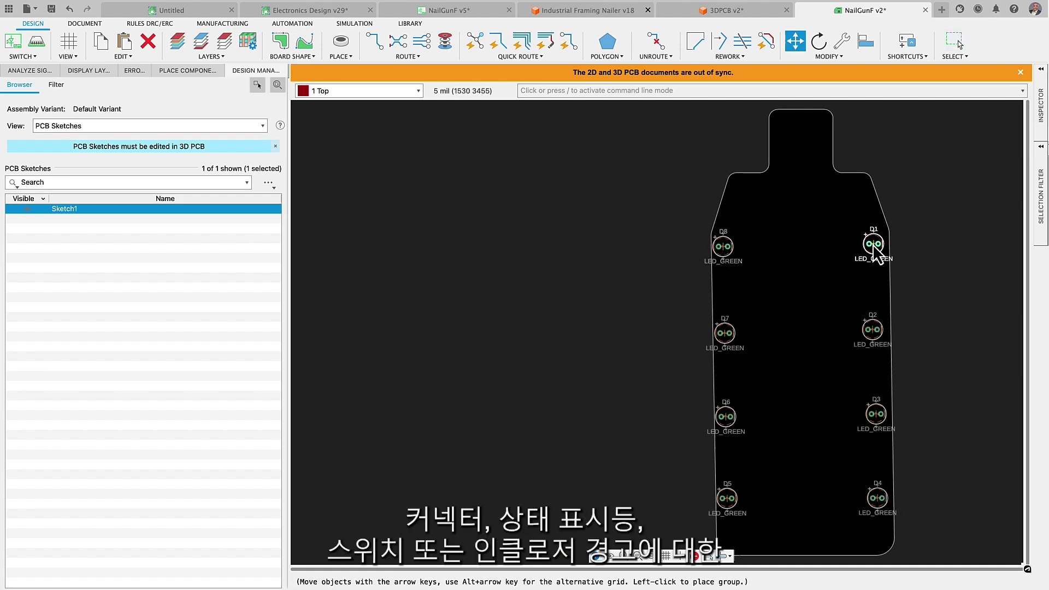
{"action": "left_click", "coordinate": [873, 254]}
{"action": "left_click", "coordinate": [37, 46]}
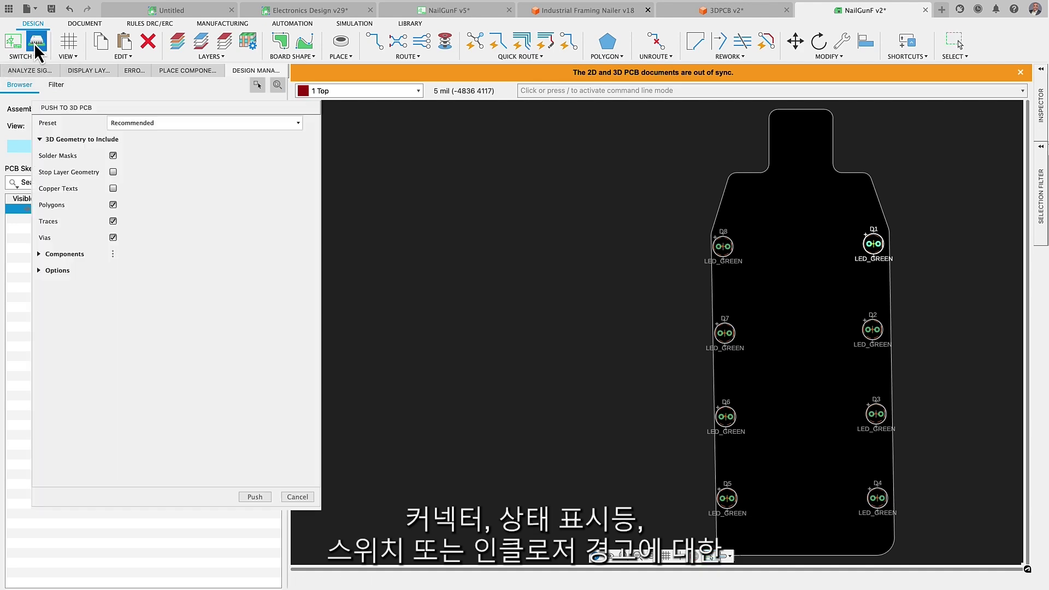
{"action": "left_click", "coordinate": [251, 497]}
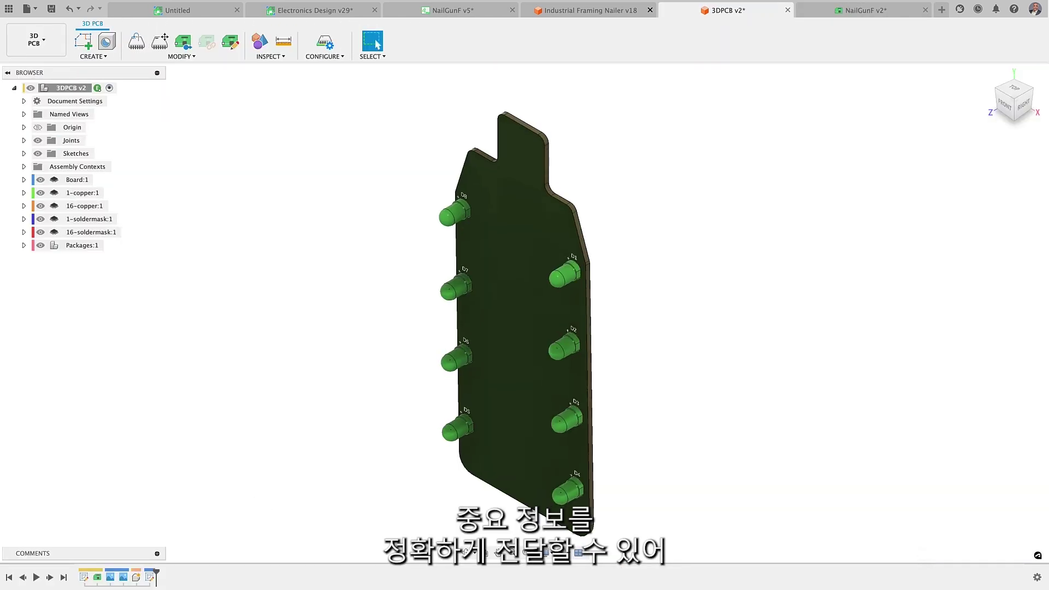
Step: On the Industrial Framing Nailer tab, get the latest version of the 3DPCB component
{"action": "left_click", "coordinate": [584, 10]}
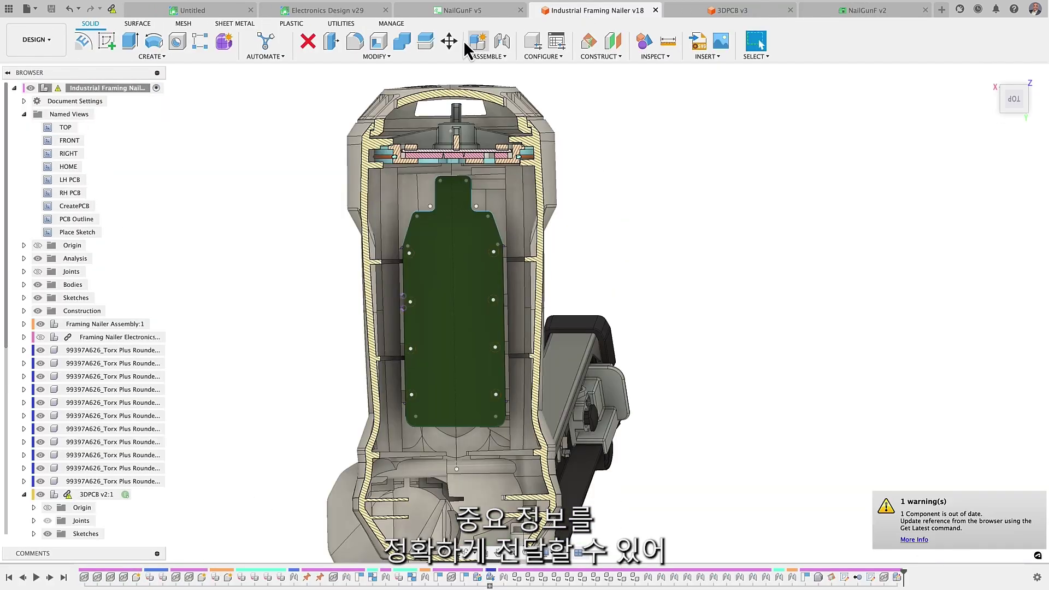
{"action": "left_click", "coordinate": [110, 9]}
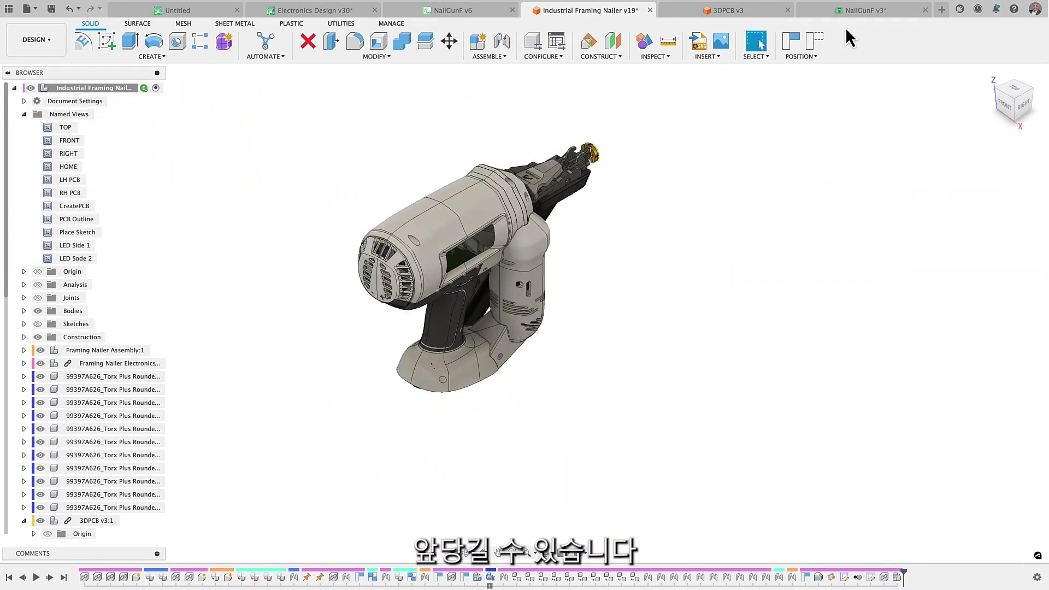
Step: In NailGunF v3, fit the whole board in view and show the Display Layers list
{"action": "left_click", "coordinate": [865, 16]}
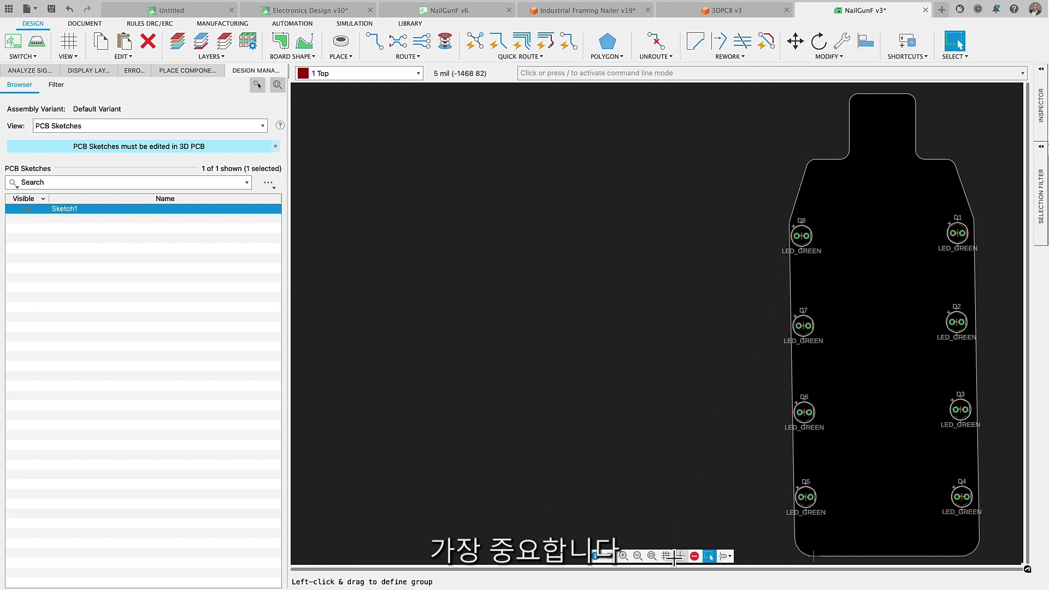
{"action": "left_click", "coordinate": [651, 556]}
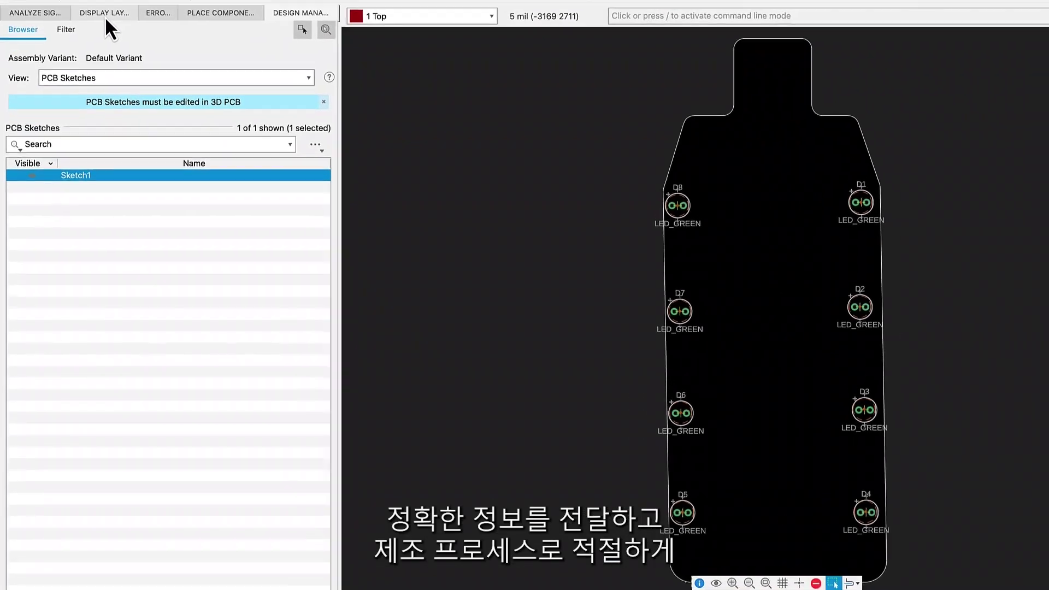
{"action": "left_click", "coordinate": [90, 71]}
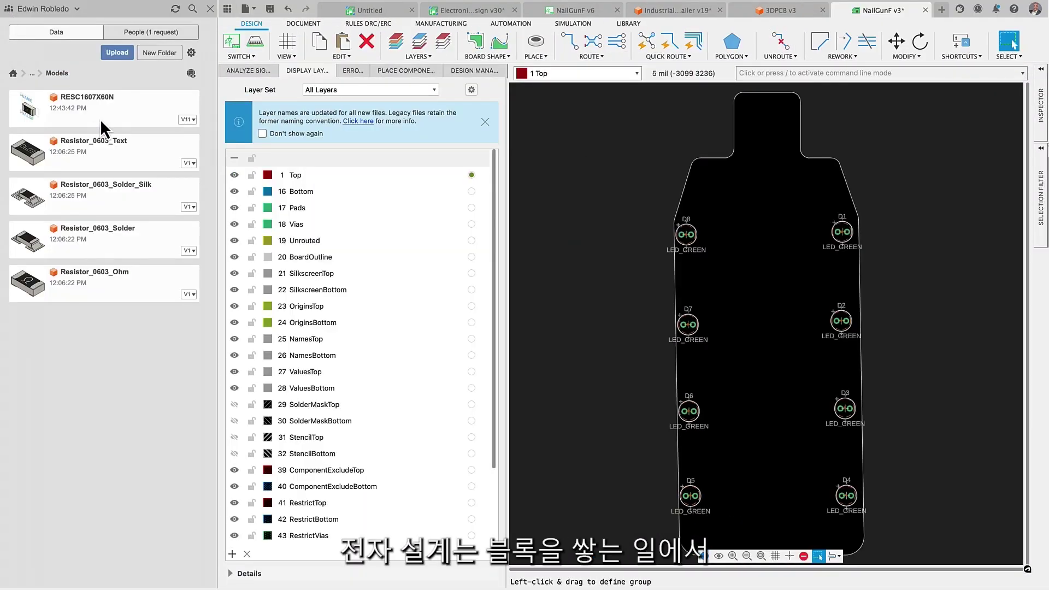
Step: Replace Resistor_0603_Text with Resistor_0603_Ohm in the RESC1607X60N package design
{"action": "double_click", "coordinate": [100, 119]}
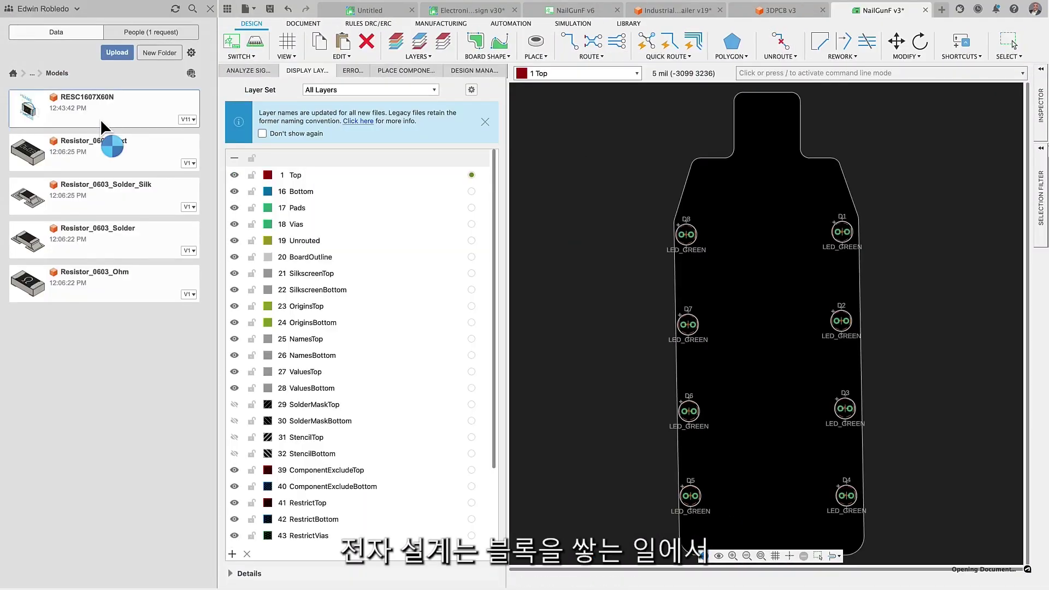
{"action": "right_click", "coordinate": [316, 153]}
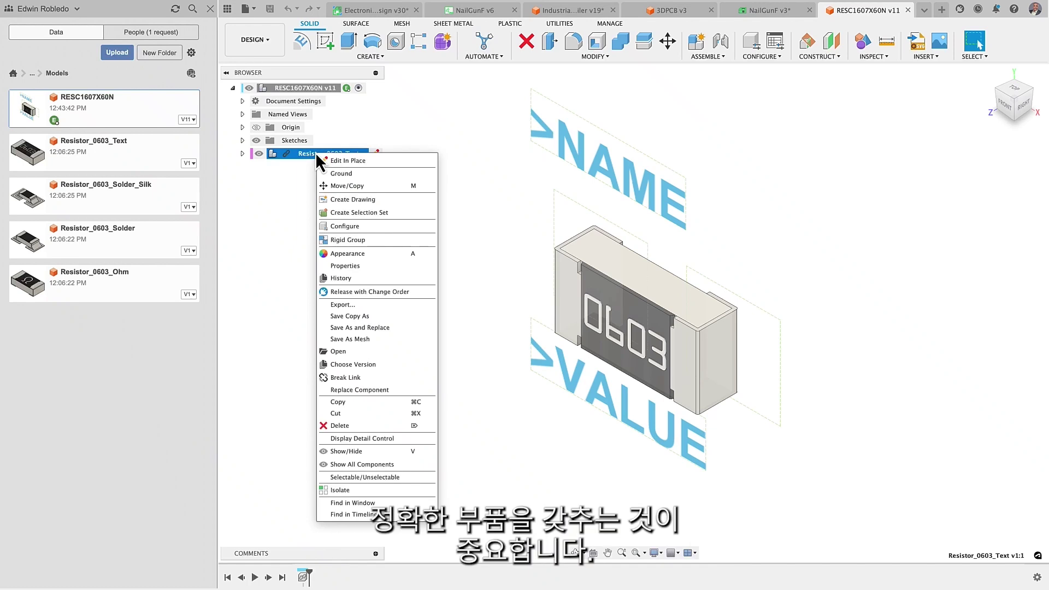
{"action": "left_click", "coordinate": [340, 423]}
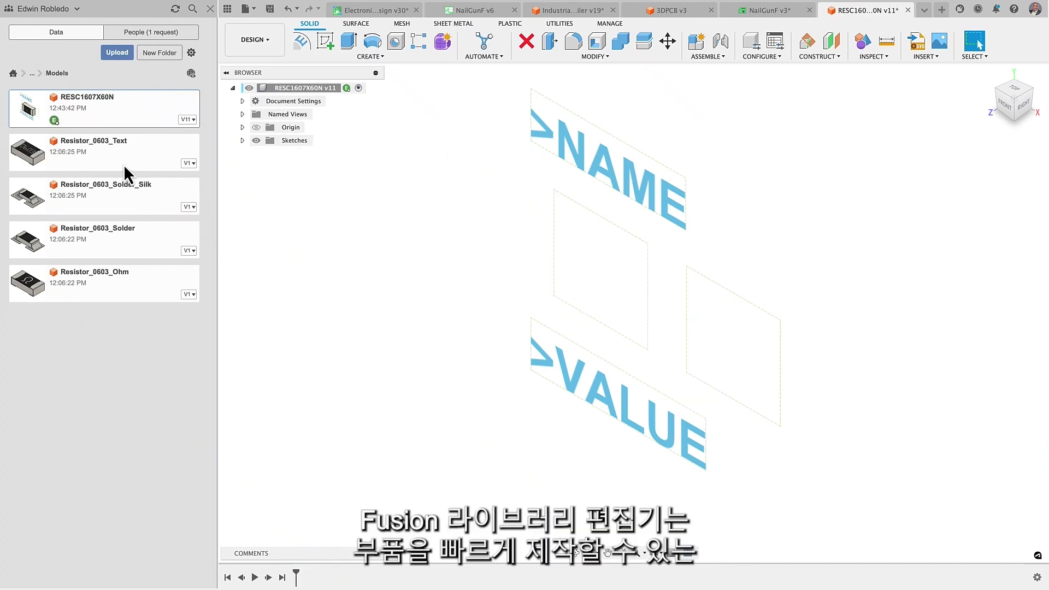
{"action": "right_click", "coordinate": [115, 296]}
{"action": "left_click", "coordinate": [137, 317]}
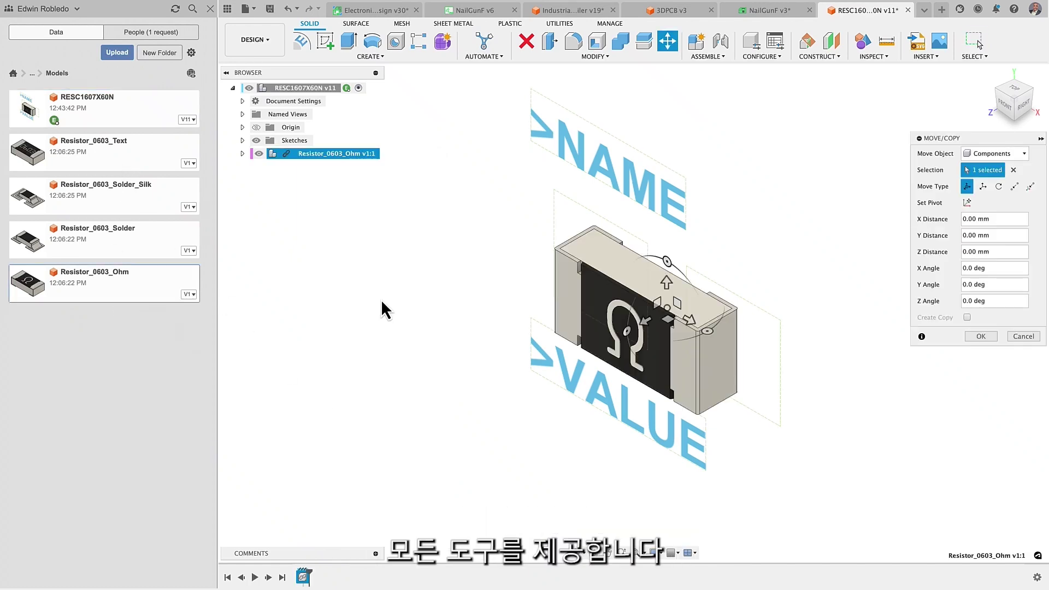
{"action": "left_click", "coordinate": [980, 337]}
Step: Save the new version and update the RESC1607X60N library package to latest
{"action": "left_click", "coordinate": [269, 8]}
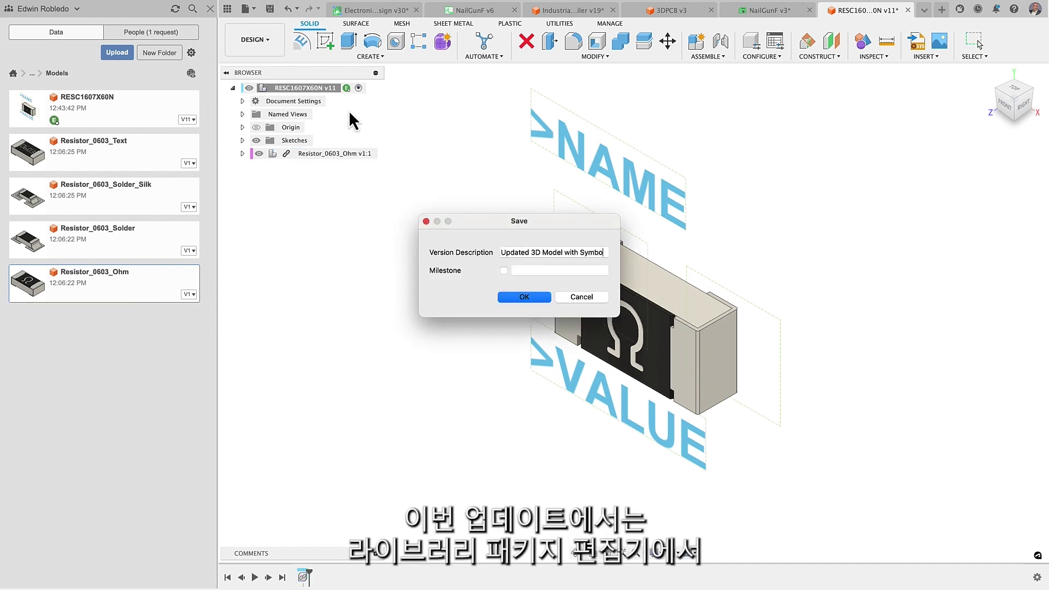
{"action": "left_click", "coordinate": [513, 299]}
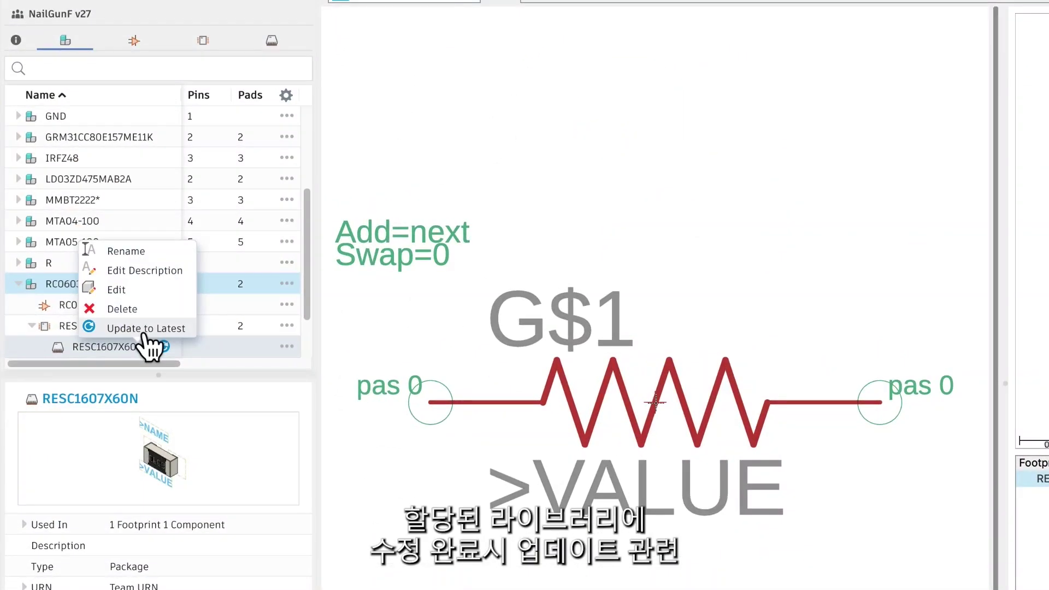
{"action": "left_click", "coordinate": [144, 331]}
{"action": "left_click", "coordinate": [140, 290]}
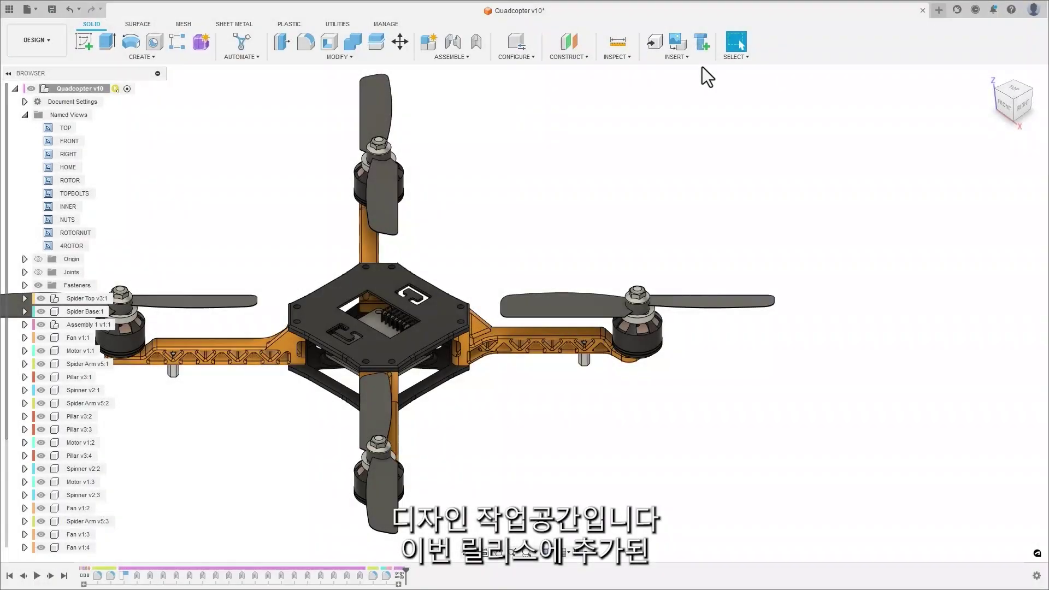
Step: Open Insert Fastener and browse the Bolts And Screws, Nuts and Washers categories
{"action": "left_click", "coordinate": [702, 42]}
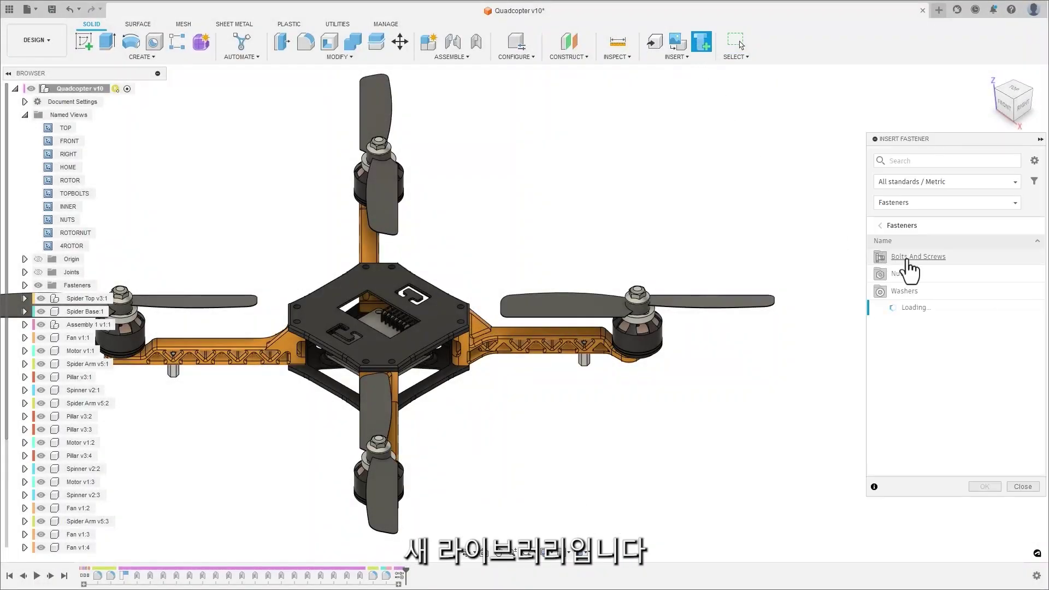
{"action": "left_click", "coordinate": [908, 261]}
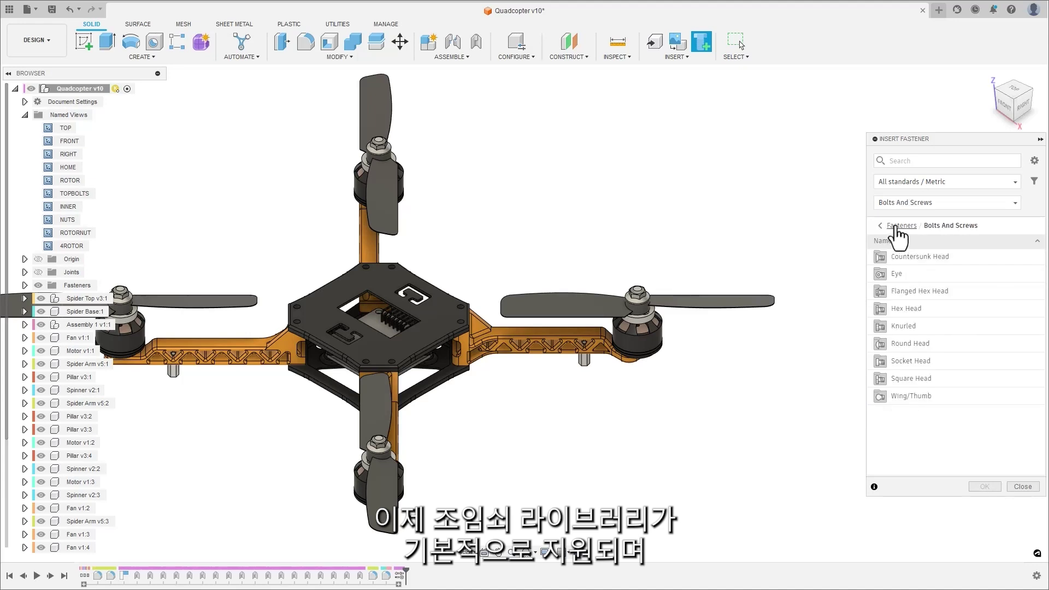
{"action": "left_click", "coordinate": [898, 229]}
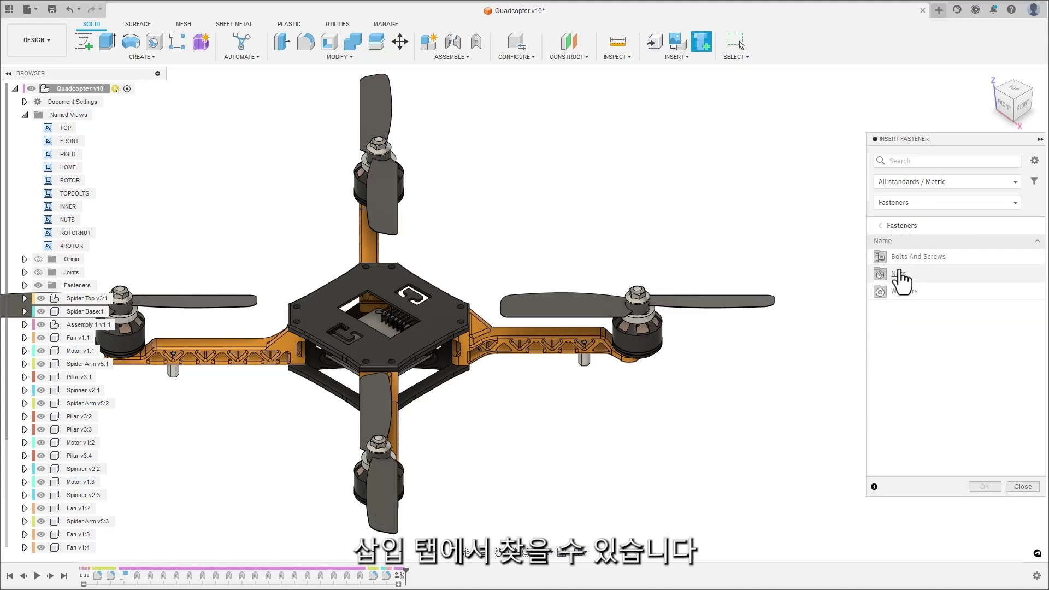
{"action": "left_click", "coordinate": [901, 276]}
{"action": "left_click", "coordinate": [899, 228]}
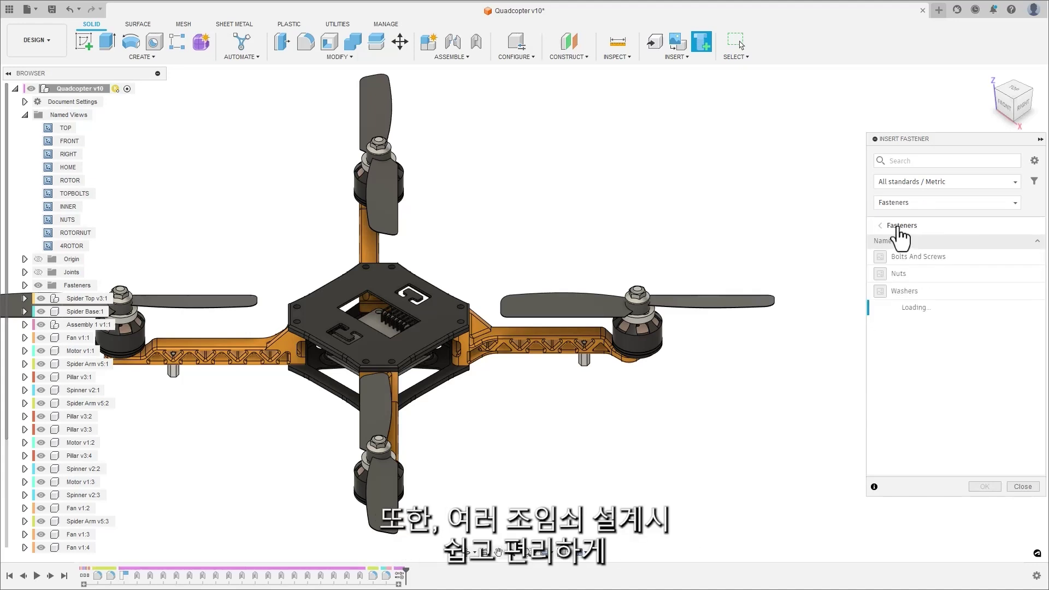
{"action": "left_click", "coordinate": [901, 292]}
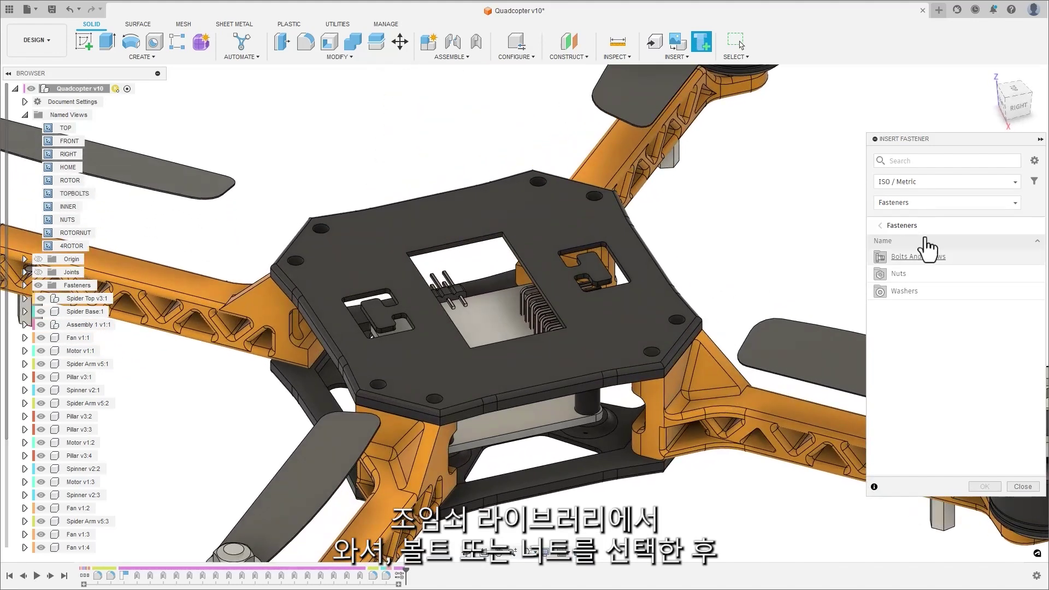
{"action": "type", "text": "SHCS"}
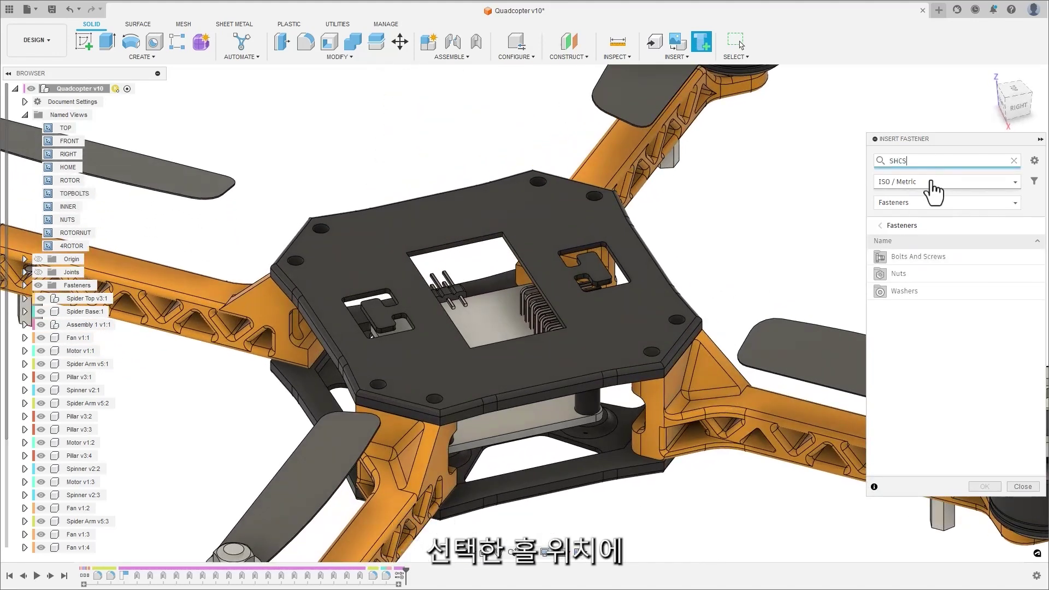
Step: Search SHCS and preview Hexagon Socket Head Cap Screws in all eight top-plate holes
{"action": "key", "text": "Return"}
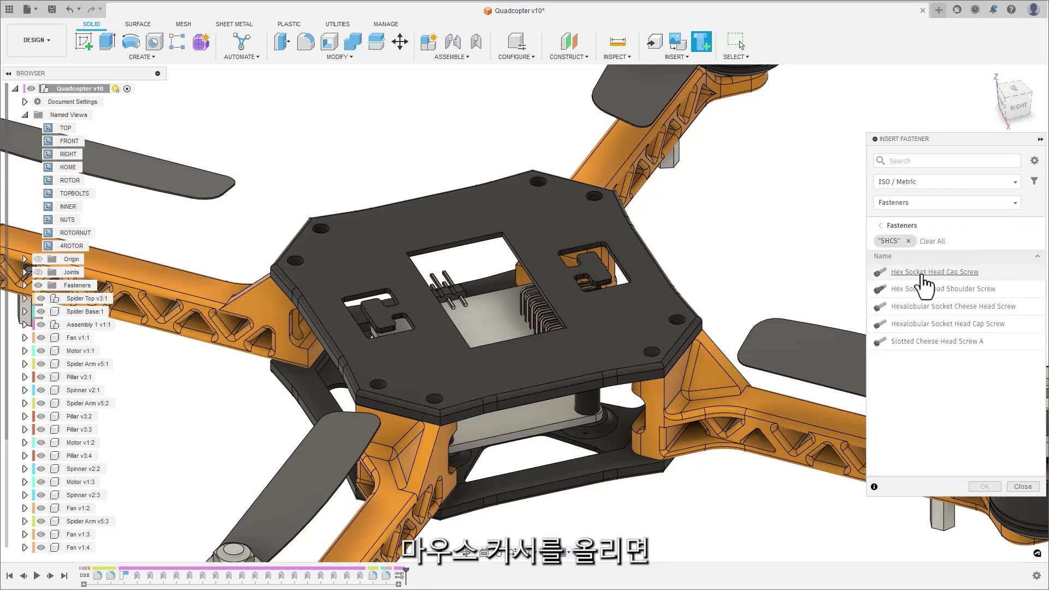
{"action": "left_click", "coordinate": [924, 279]}
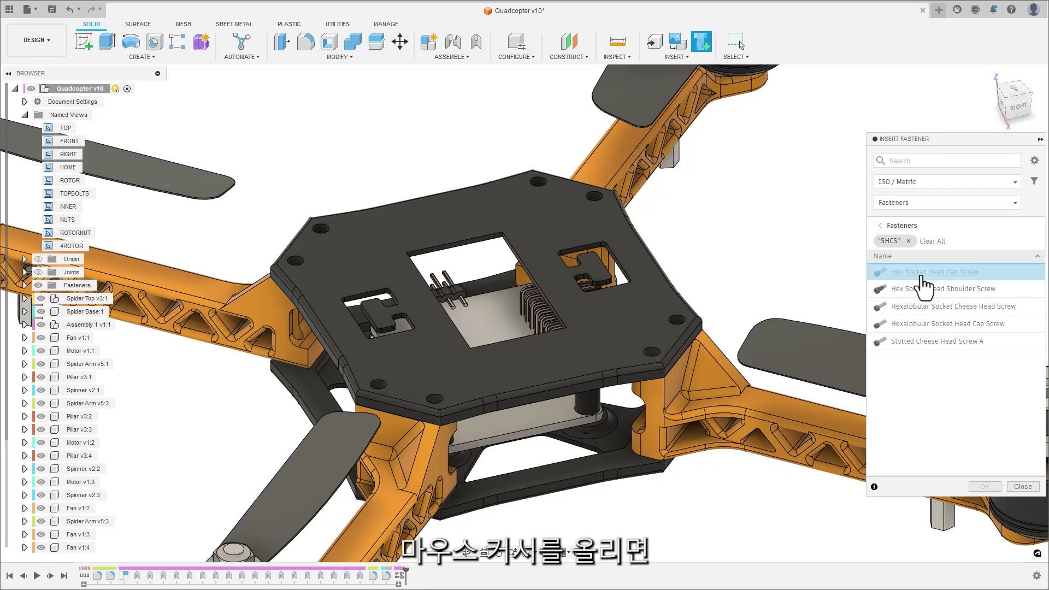
{"action": "left_click", "coordinate": [677, 315]}
{"action": "left_click", "coordinate": [677, 315]}
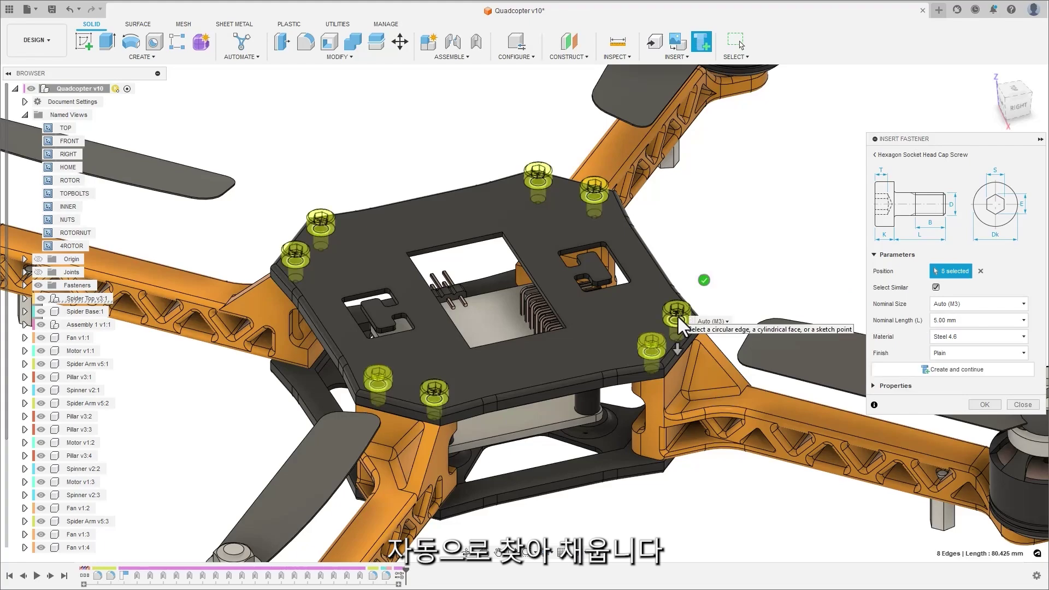
Step: From the RIGHT view, lengthen the screws to 20 mm and add flat washers
{"action": "left_click", "coordinate": [1016, 110]}
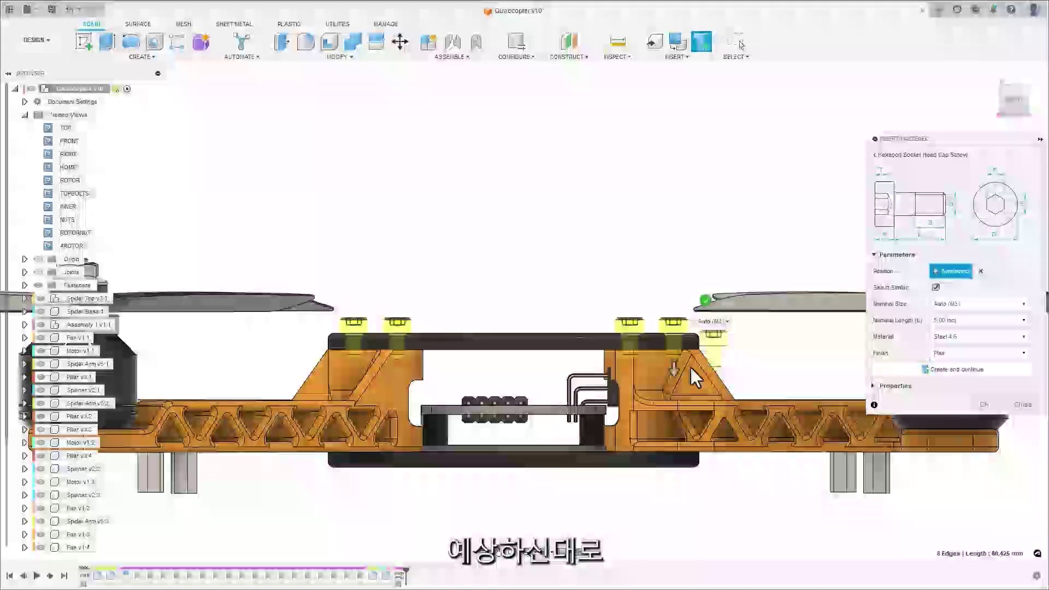
{"action": "left_click_drag", "start_coordinate": [677, 461], "coordinate": [678, 477]}
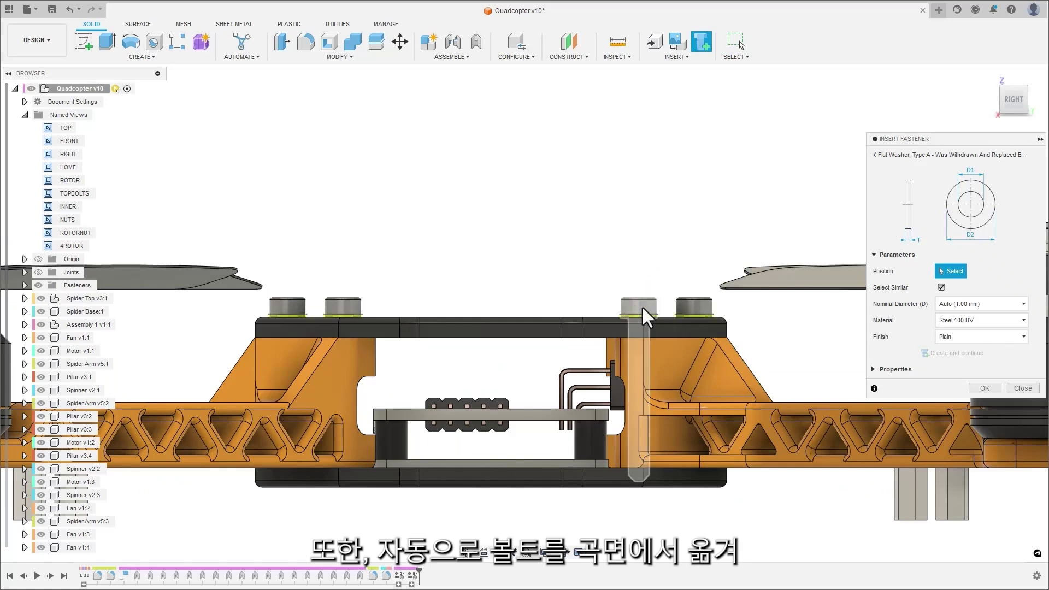
{"action": "left_click", "coordinate": [670, 299]}
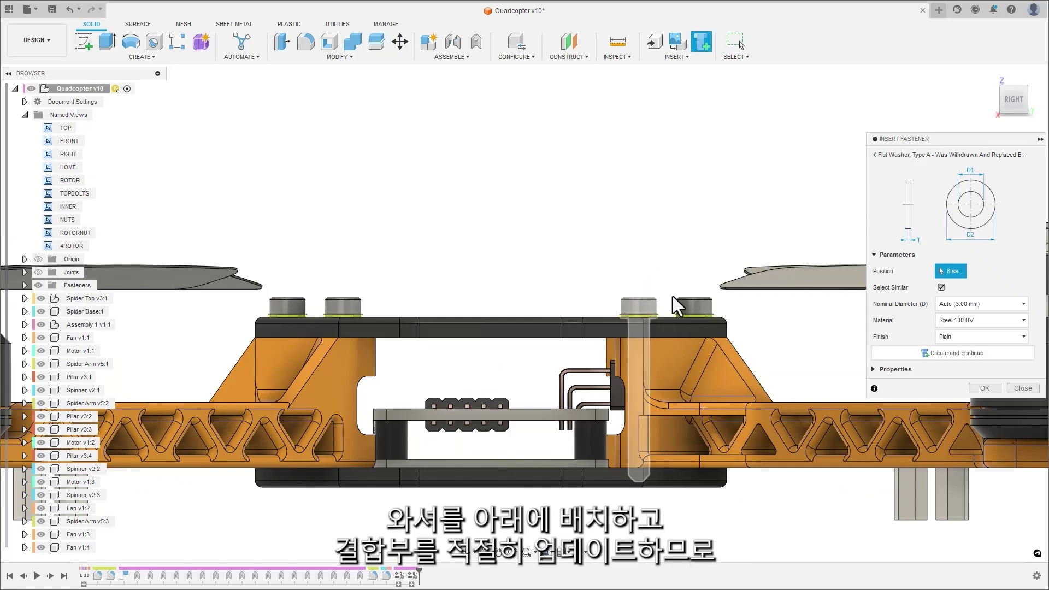
{"action": "left_click", "coordinate": [675, 294]}
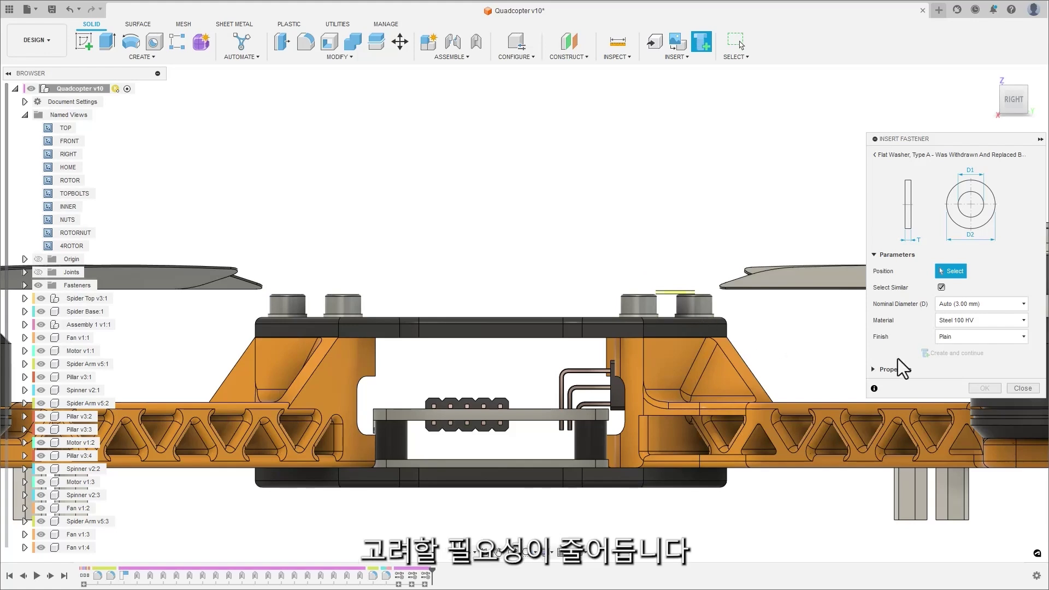
Step: Finish inserting, then change the plate screws' nominal length to 30 mm
{"action": "left_click", "coordinate": [1024, 389]}
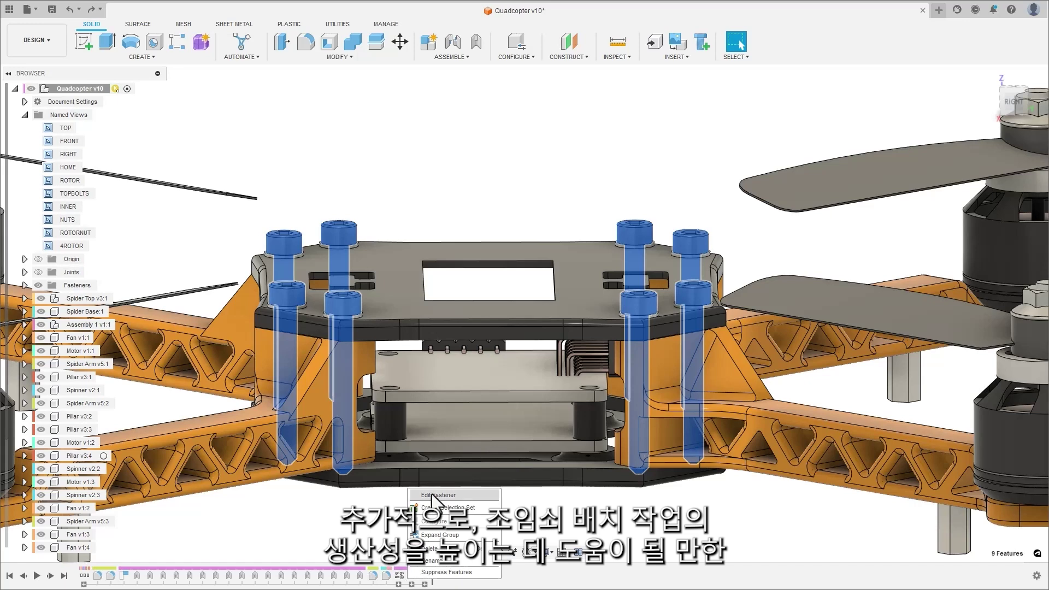
{"action": "double_click", "coordinate": [425, 575]}
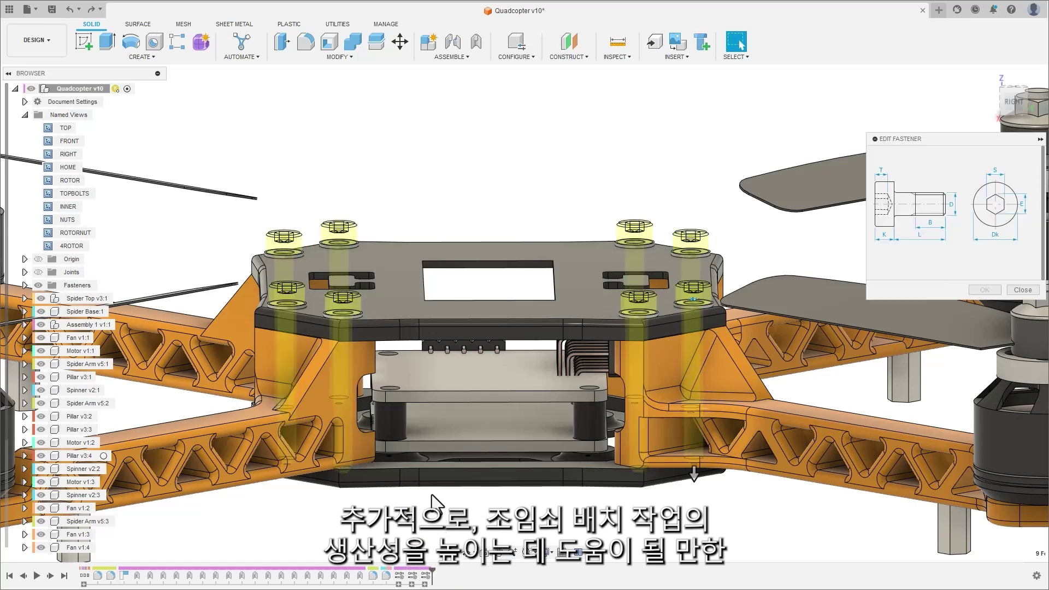
{"action": "left_click", "coordinate": [979, 270]}
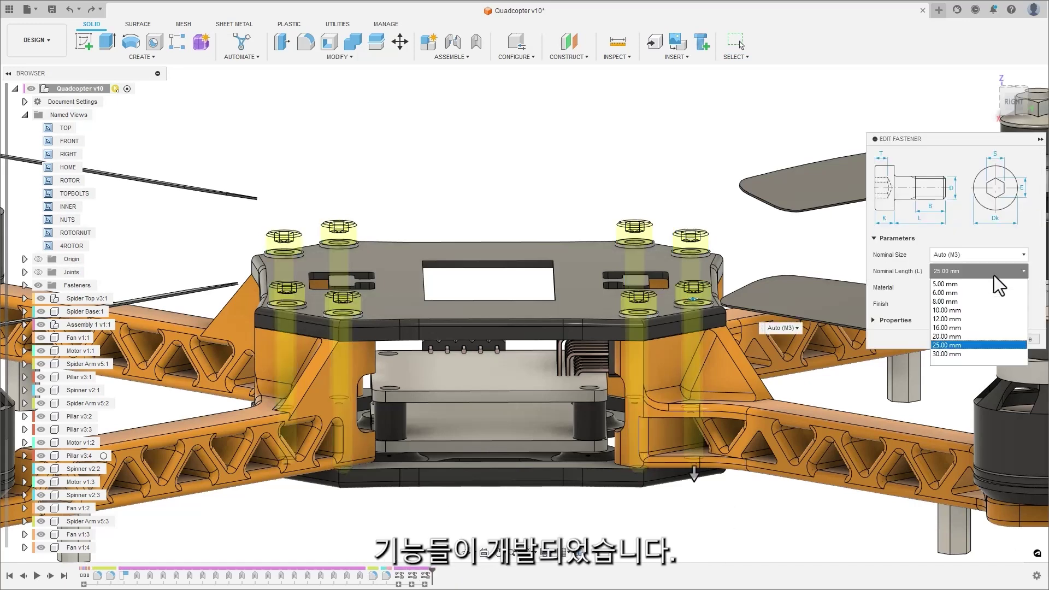
{"action": "left_click", "coordinate": [953, 354]}
{"action": "left_click", "coordinate": [982, 341]}
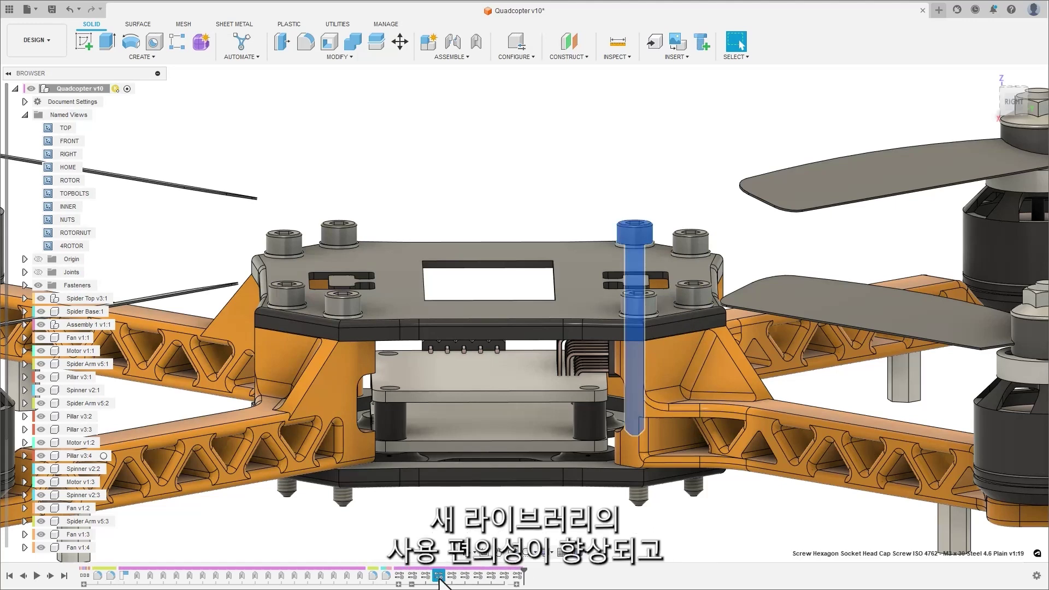
Step: Insert similar M3 screws into the lower holes and show the project's People panel
{"action": "right_click", "coordinate": [438, 576]}
{"action": "left_click", "coordinate": [479, 448]}
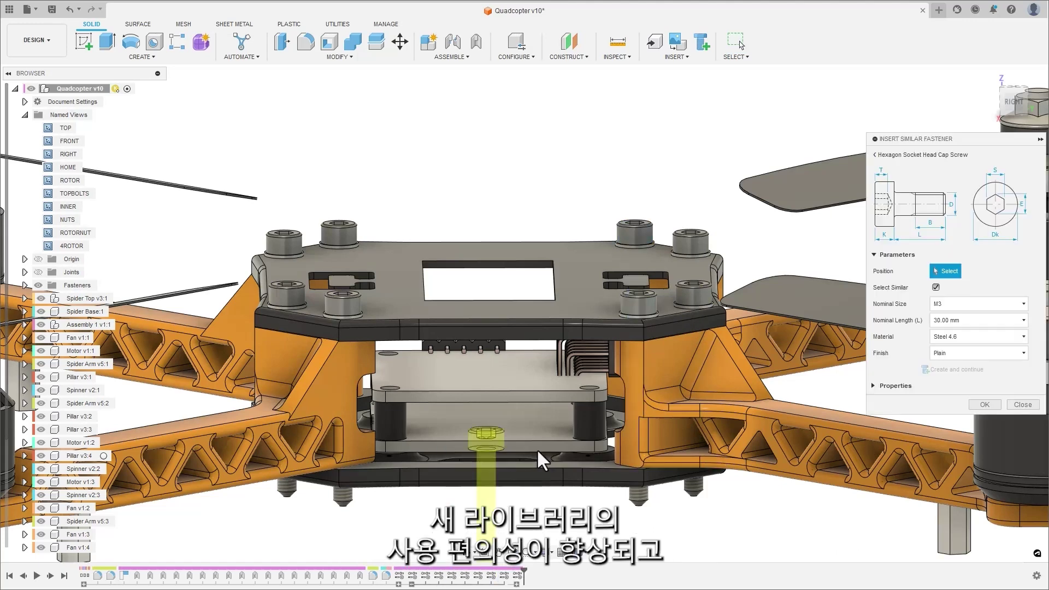
{"action": "left_click", "coordinate": [591, 386]}
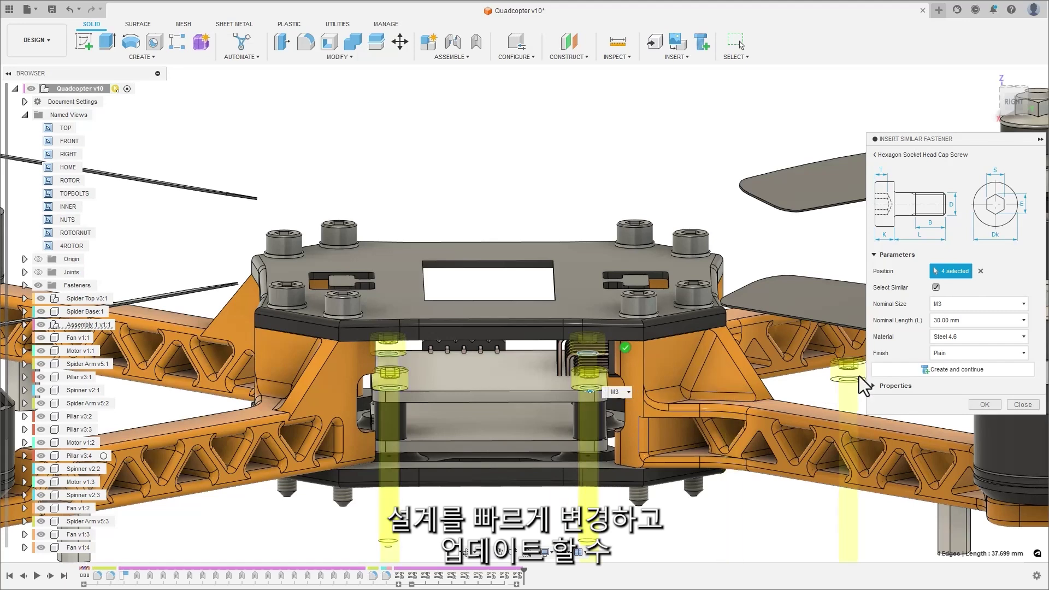
{"action": "left_click", "coordinate": [968, 323]}
{"action": "left_click", "coordinate": [957, 364]}
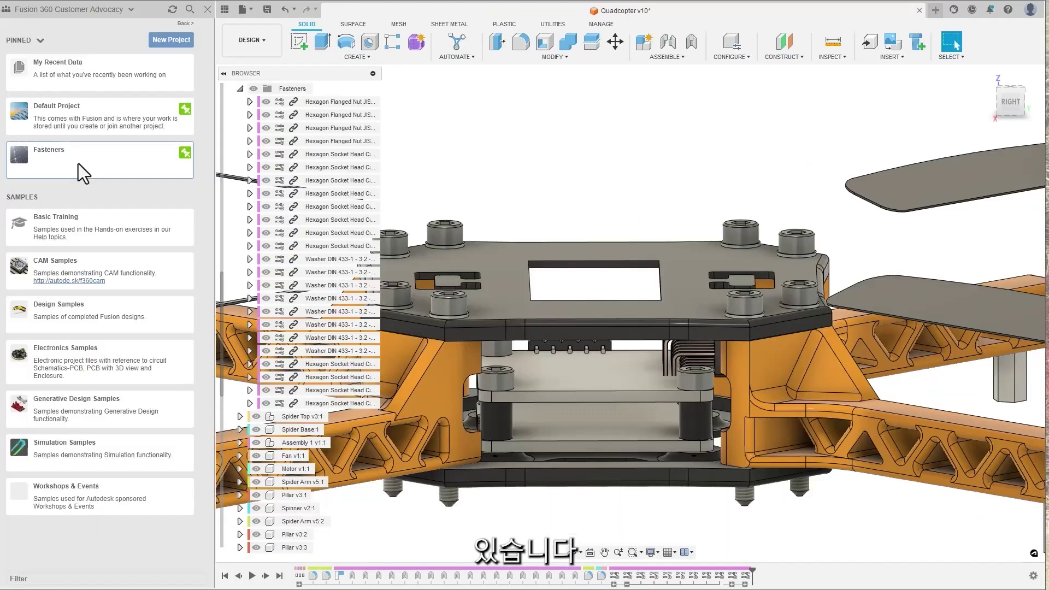
{"action": "left_click", "coordinate": [146, 32]}
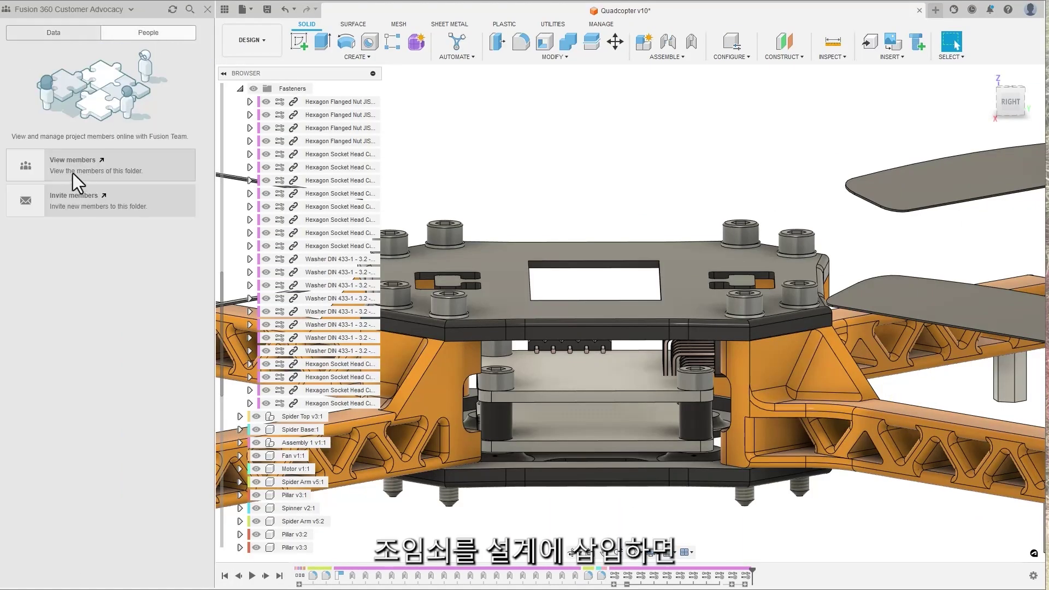
Step: Start a Fasteners folder invitation, entering the invitee's email and choosing the Editor role
{"action": "left_click", "coordinate": [70, 207]}
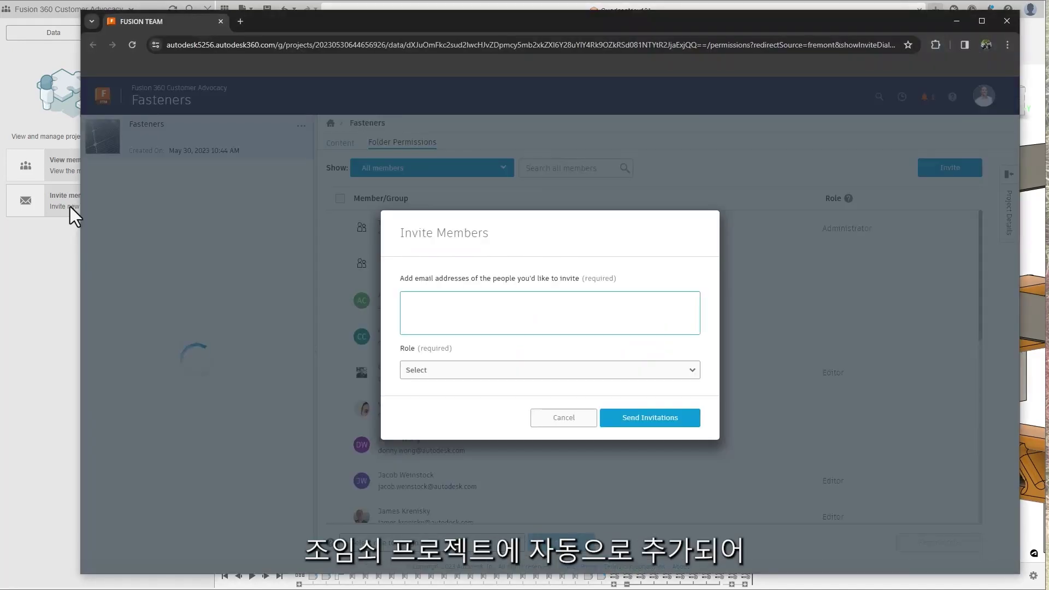
{"action": "left_click", "coordinate": [537, 223]}
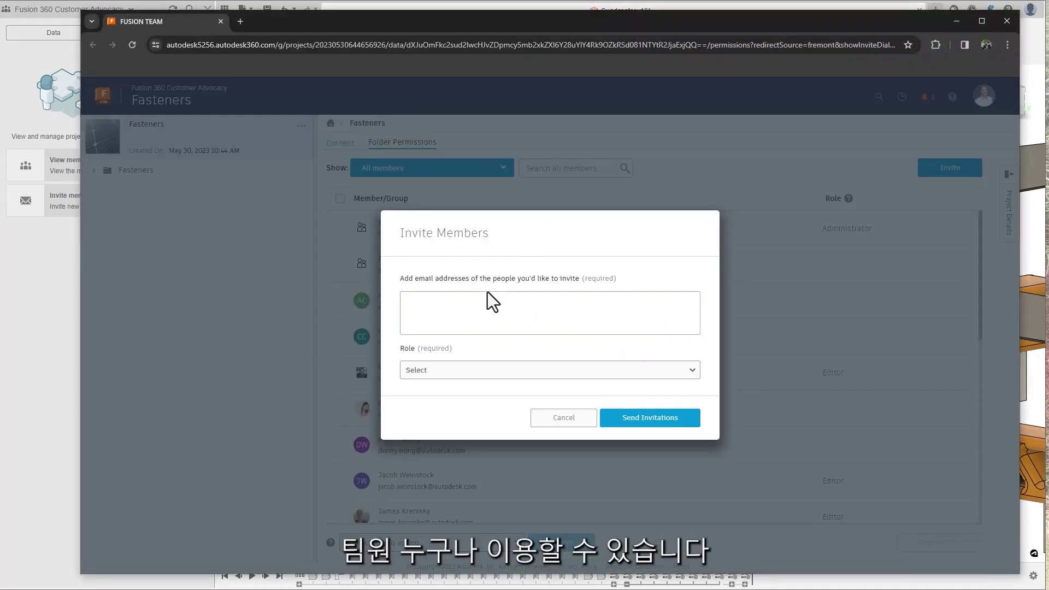
{"action": "left_click", "coordinate": [461, 371]}
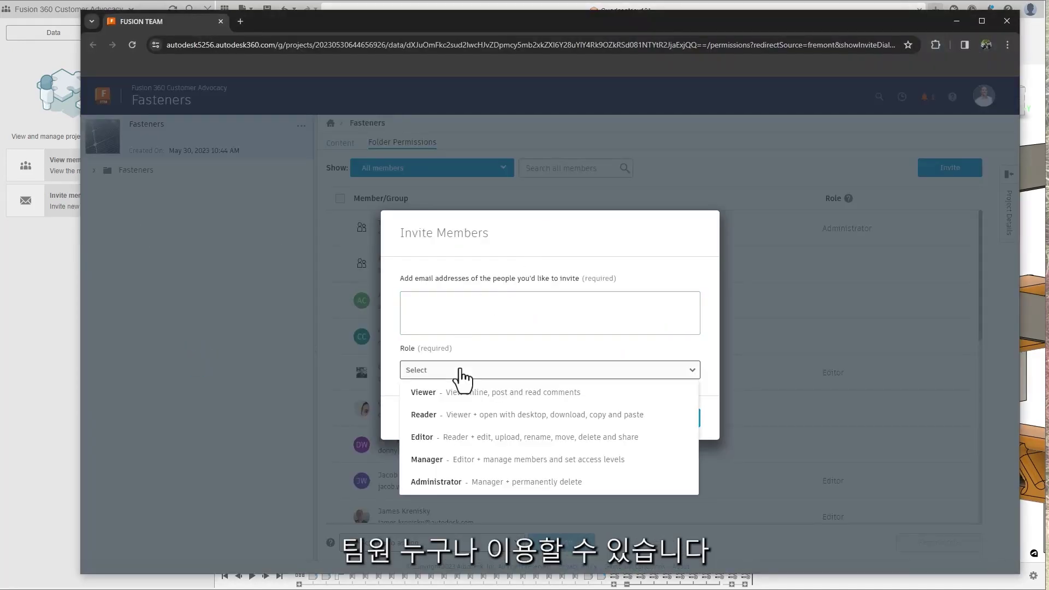
{"action": "left_click", "coordinate": [424, 438]}
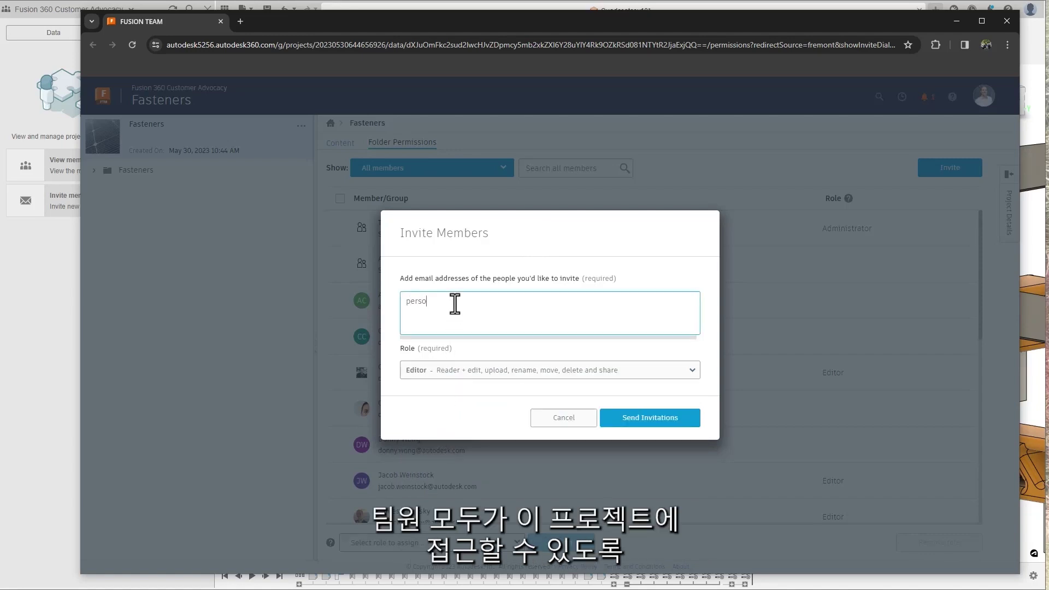
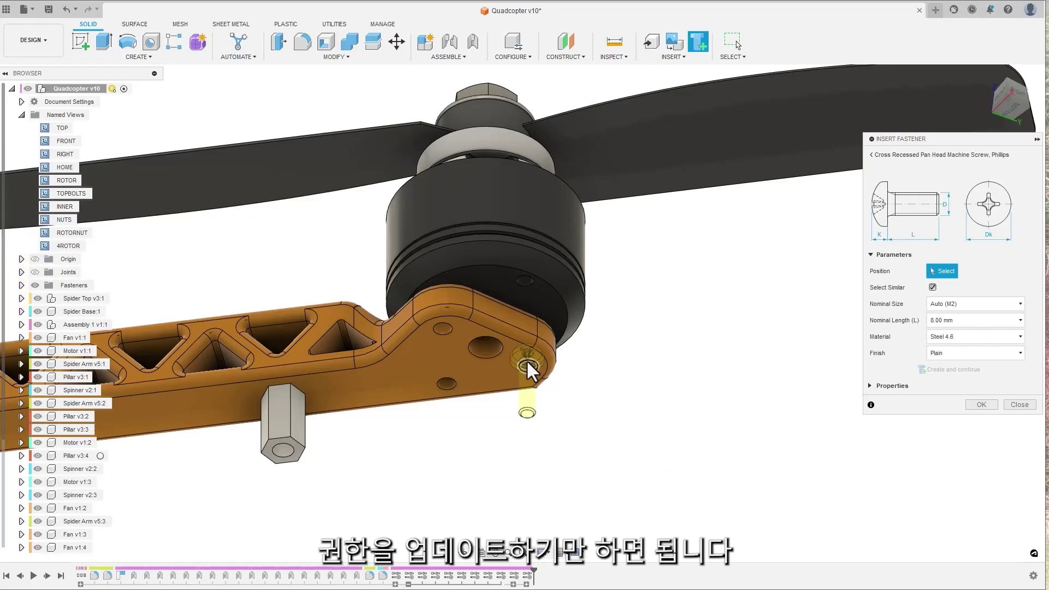
Step: Add Phillips pan-head screws to the top, left and bottom arms' mount holes via the 4ROTOR view
{"action": "left_click", "coordinate": [526, 359]}
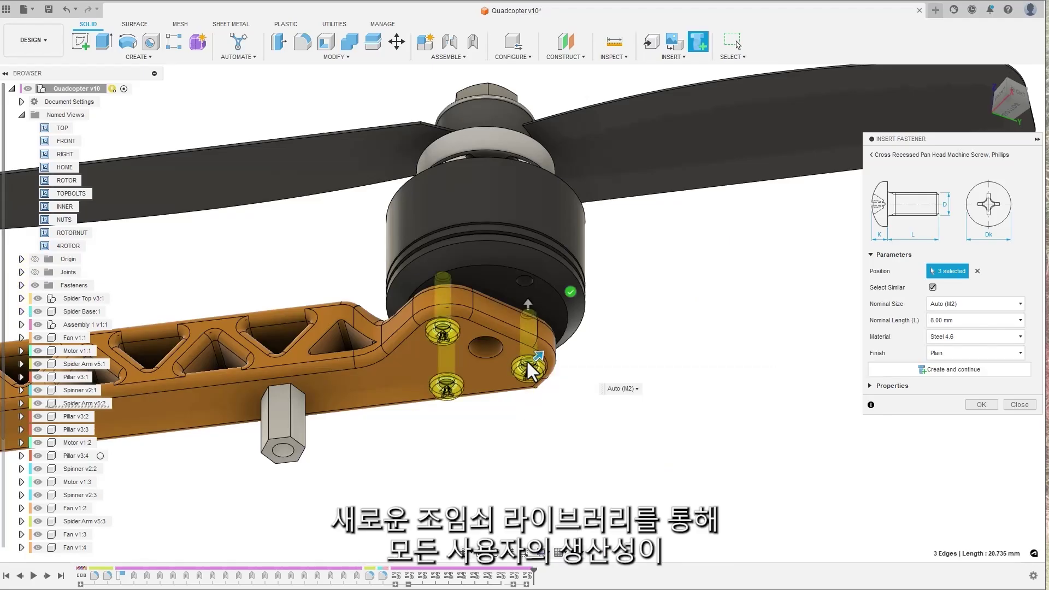
{"action": "double_click", "coordinate": [69, 245]}
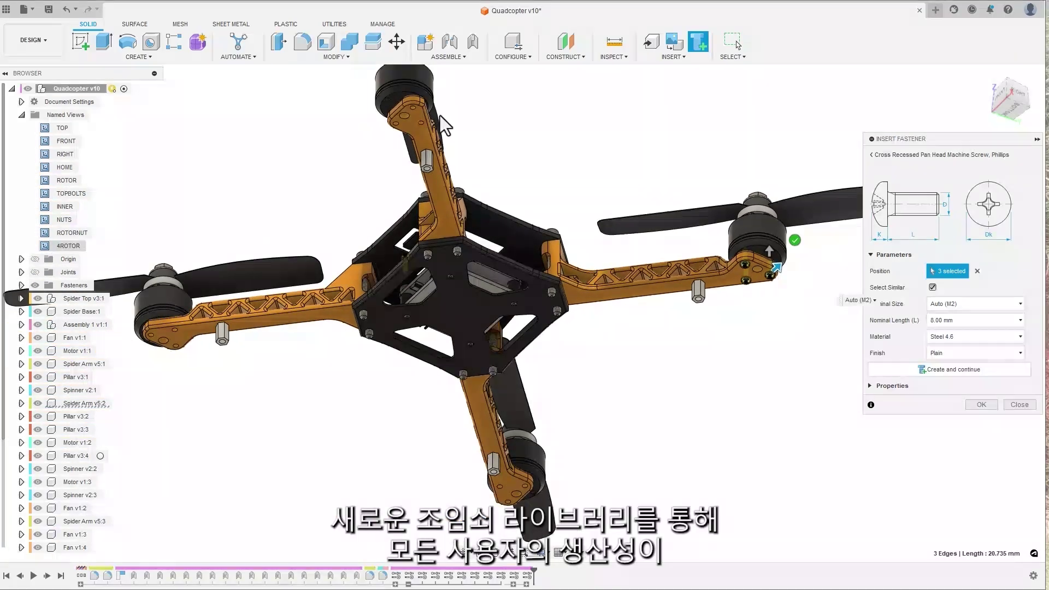
{"action": "left_click", "coordinate": [411, 111]}
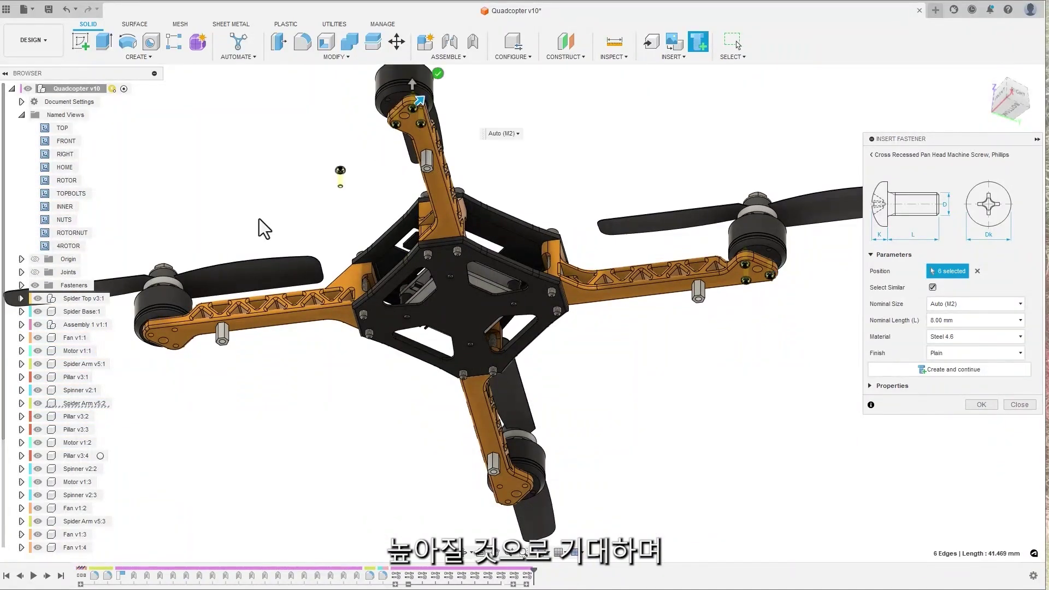
{"action": "left_click", "coordinate": [176, 349]}
{"action": "left_click", "coordinate": [513, 497]}
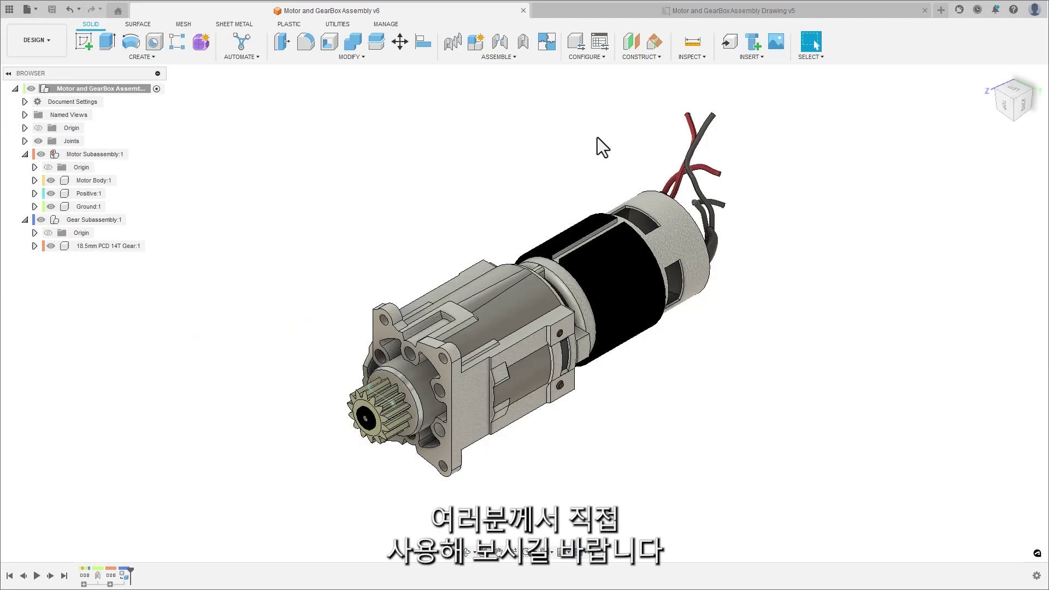
Step: List all versions of Motor and GearBox Assembly in the Data panel
{"action": "left_click", "coordinate": [749, 13]}
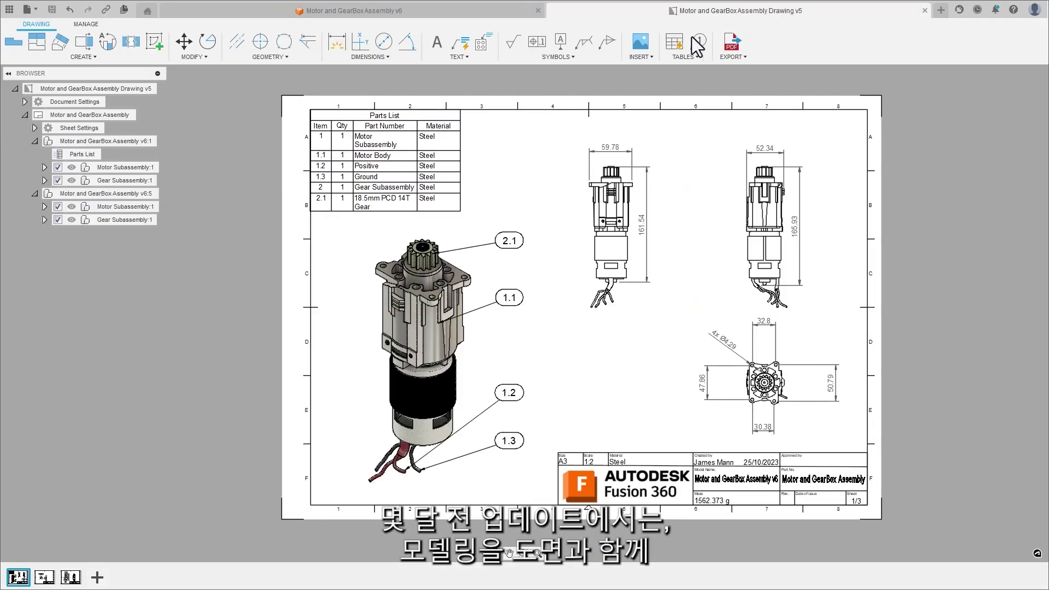
{"action": "left_click", "coordinate": [12, 10]}
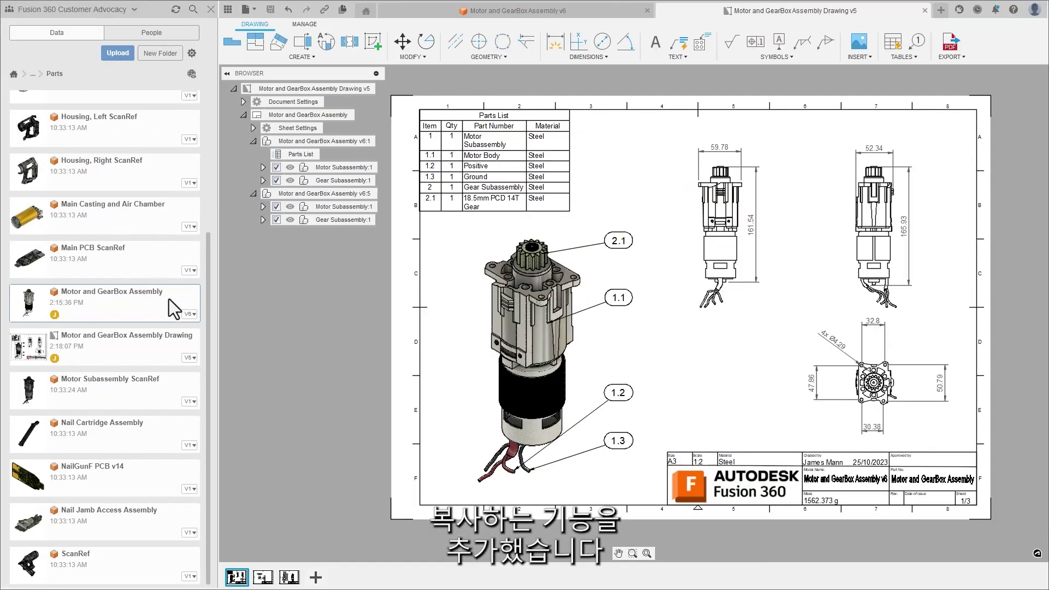
{"action": "left_click", "coordinate": [185, 322]}
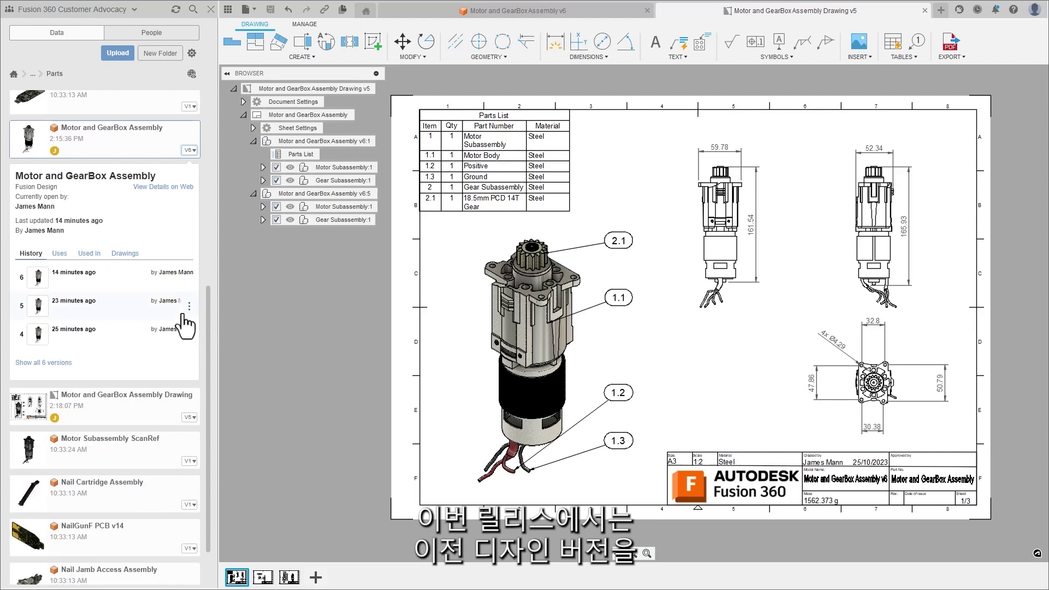
{"action": "left_click", "coordinate": [57, 362]}
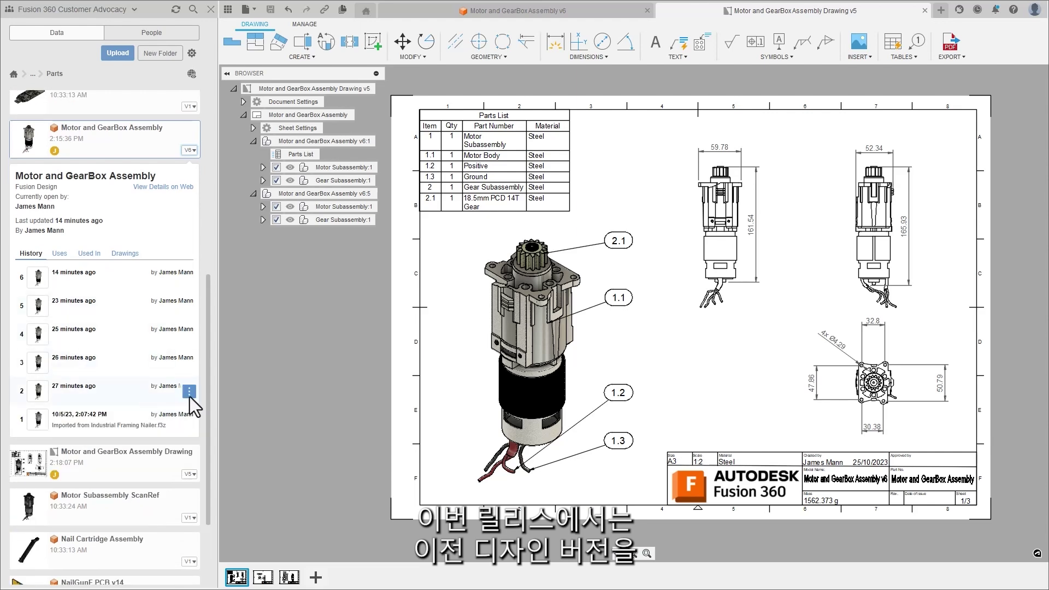
Step: Copy version 2 of the assembly into the Legacy Parts folder
{"action": "left_click", "coordinate": [189, 392]}
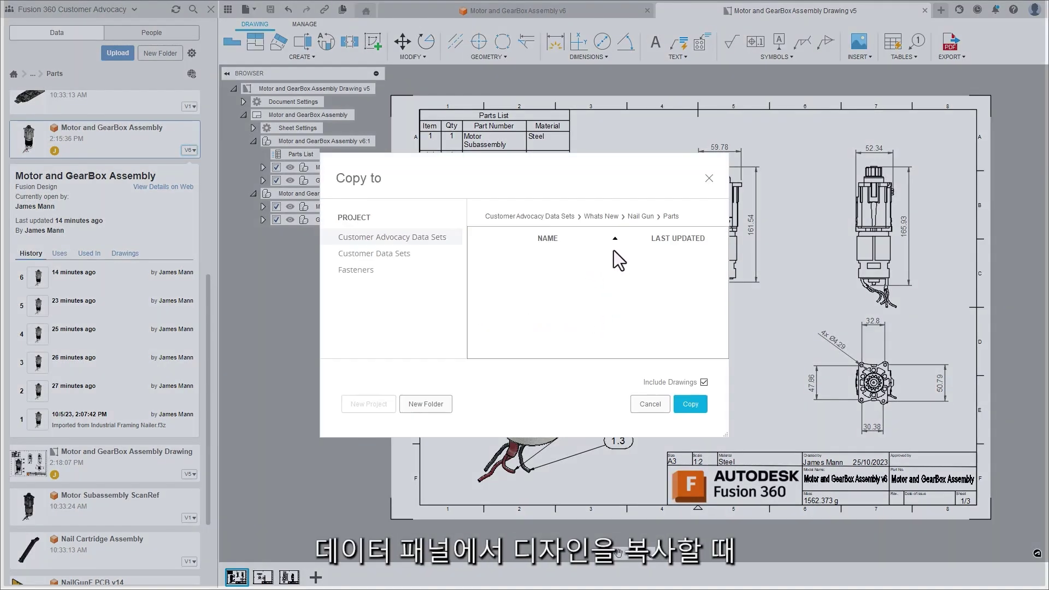
{"action": "double_click", "coordinate": [537, 253]}
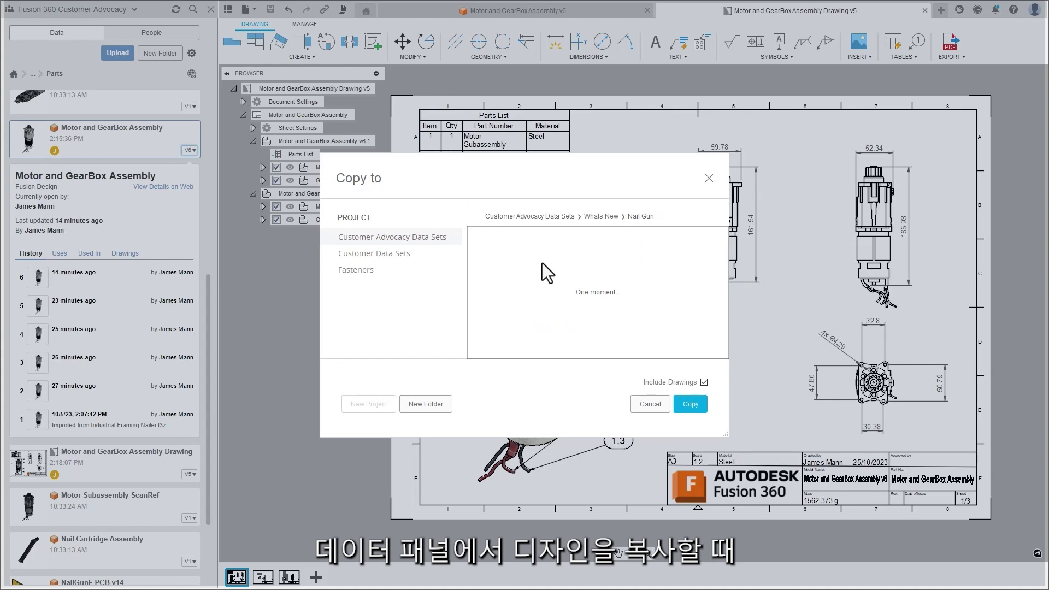
{"action": "left_click", "coordinate": [696, 403]}
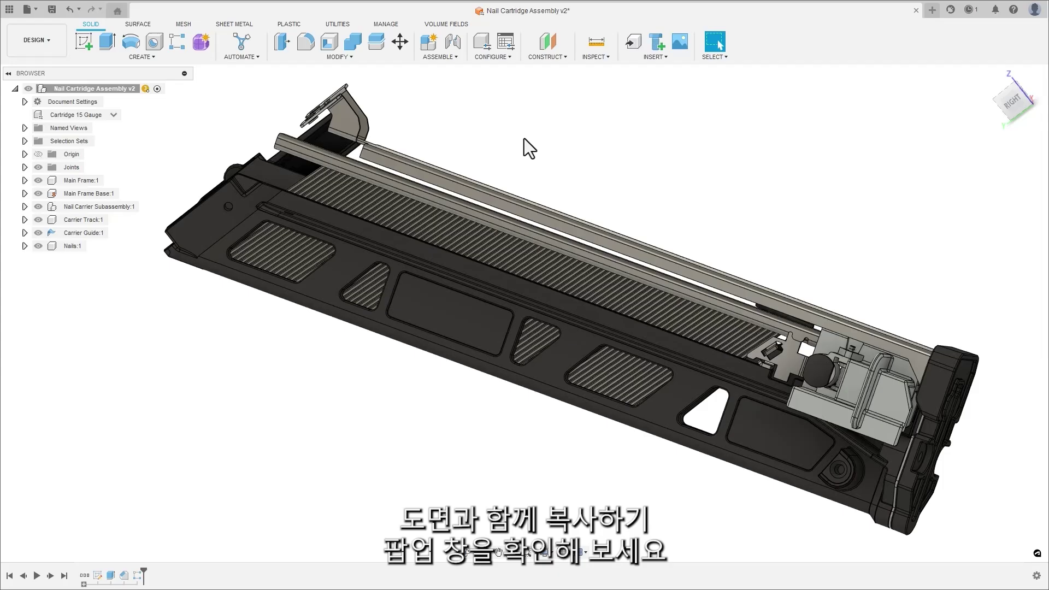
Step: Orbit the nail cartridge and switch gauge configurations, ending on Cartridge 18 Gauge
{"action": "mouse_move", "coordinate": [576, 420]}
{"action": "middle_mouse_down", "text": "shift"}
{"action": "mouse_move", "coordinate": [796, 409]}
{"action": "mouse_move", "coordinate": [724, 407]}
{"action": "middle_mouse_up", "text": "shift"}
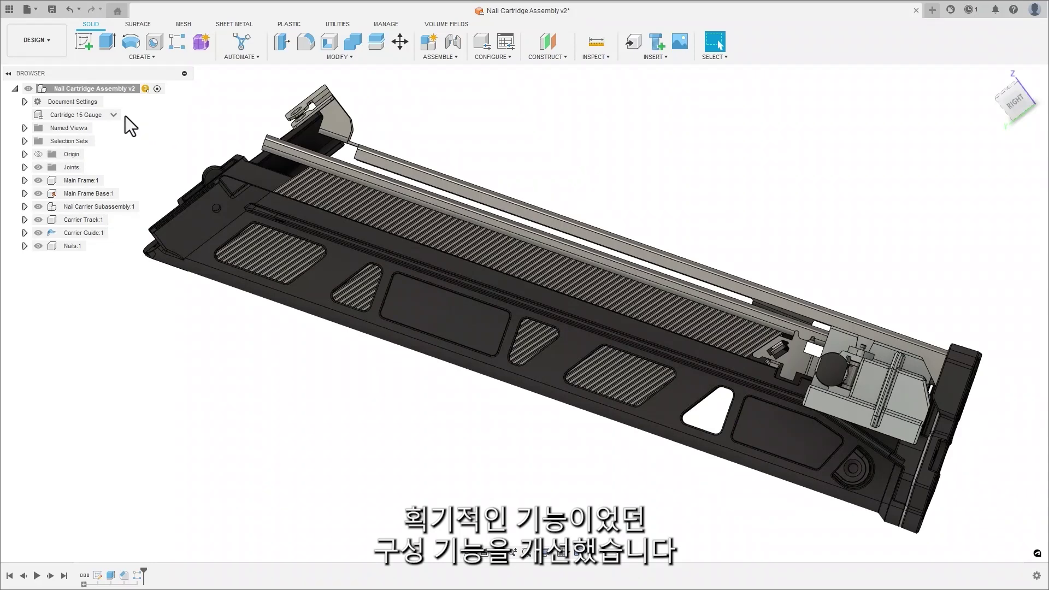
{"action": "left_click", "coordinate": [113, 115]}
{"action": "left_click", "coordinate": [106, 148]}
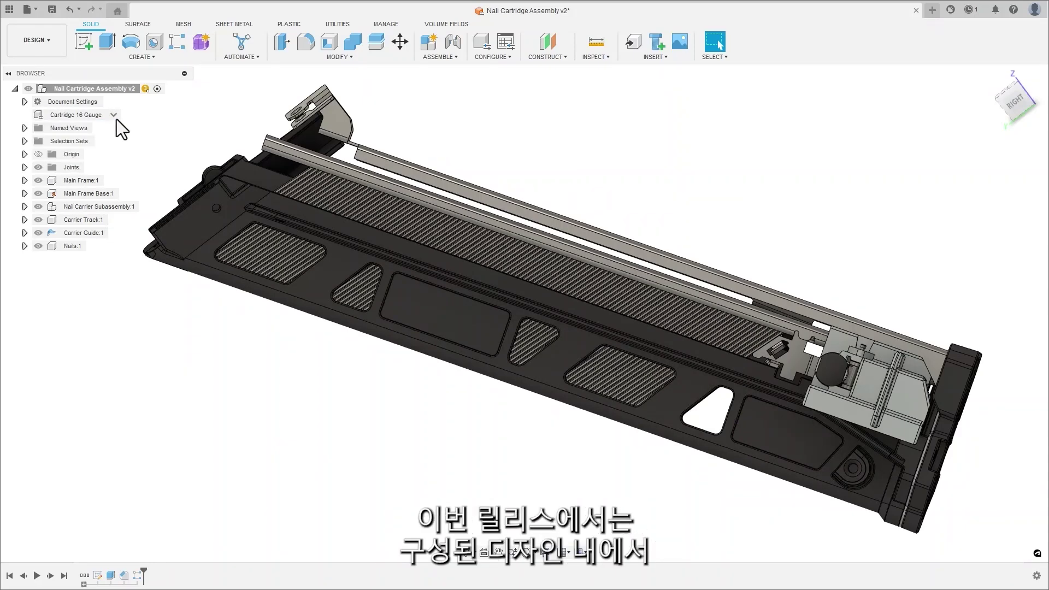
{"action": "left_click", "coordinate": [114, 114]}
{"action": "left_click", "coordinate": [95, 158]}
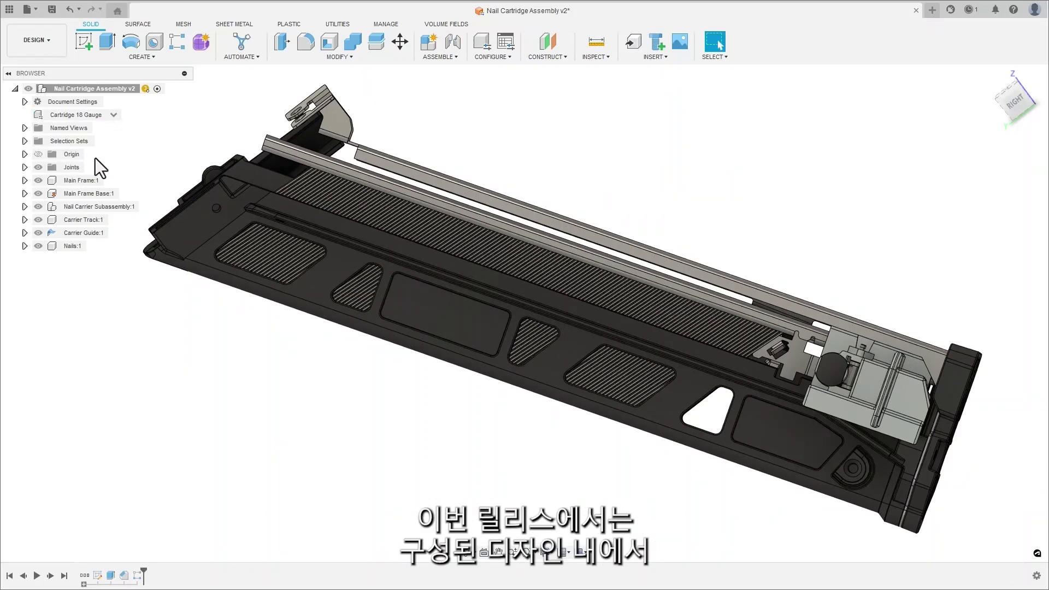
Step: In the Configuration Table, activate Cartridge 15 Gauge and show the Properties tab
{"action": "left_click", "coordinate": [483, 45]}
{"action": "left_click", "coordinate": [722, 144]}
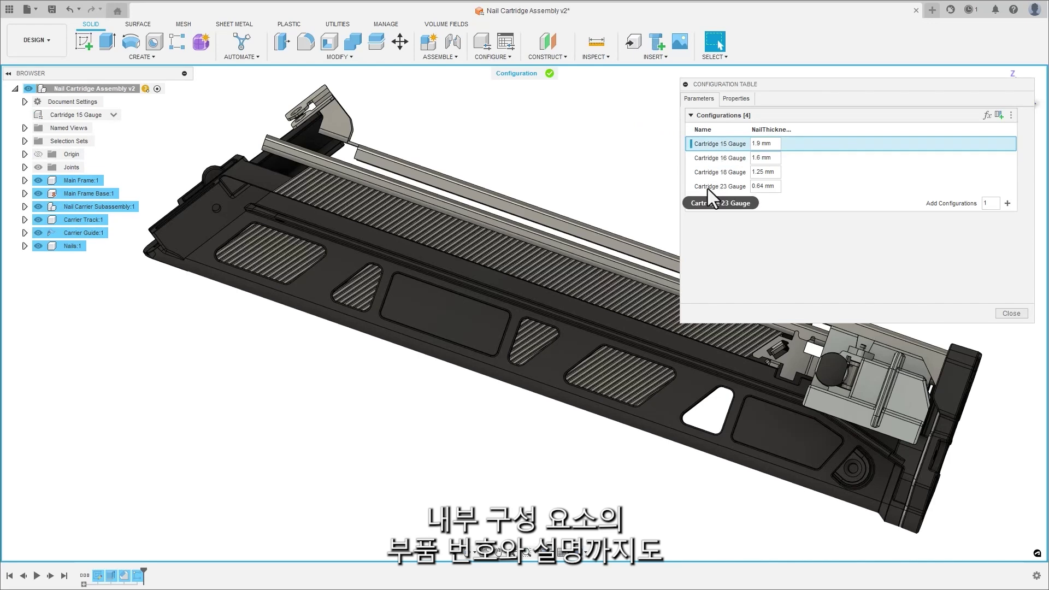
{"action": "left_click", "coordinate": [707, 186]}
{"action": "left_click", "coordinate": [713, 144]}
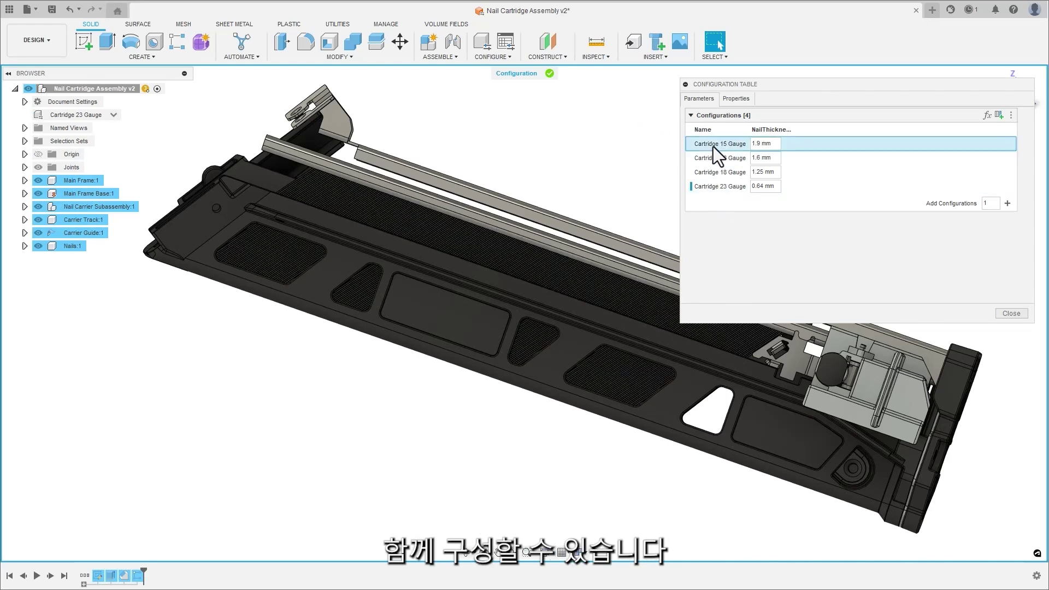
{"action": "left_click", "coordinate": [732, 101]}
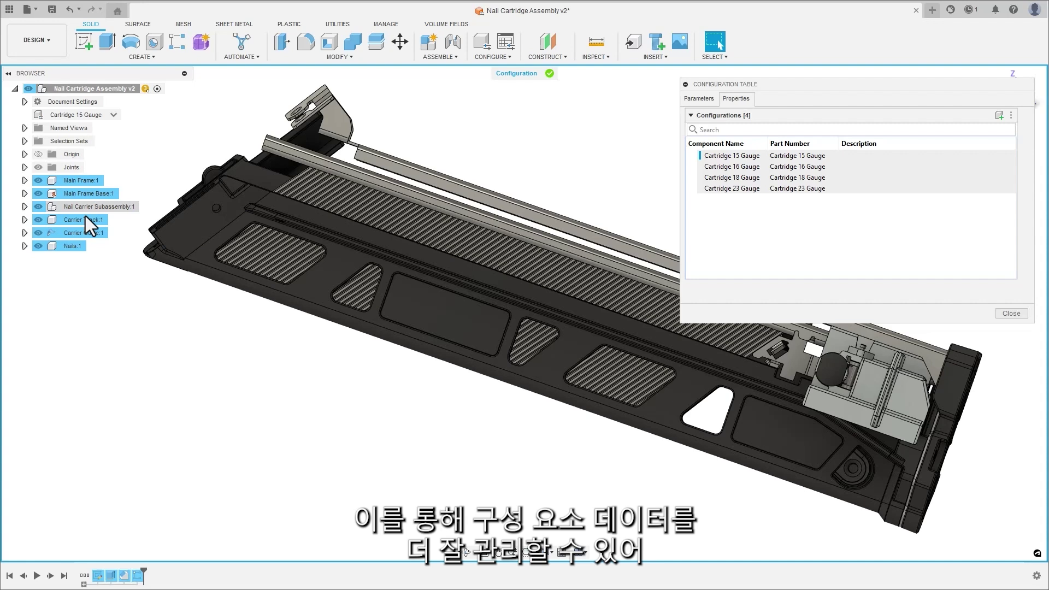
Step: Configure the Nails component so its properties vary per configuration
{"action": "left_click", "coordinate": [68, 245]}
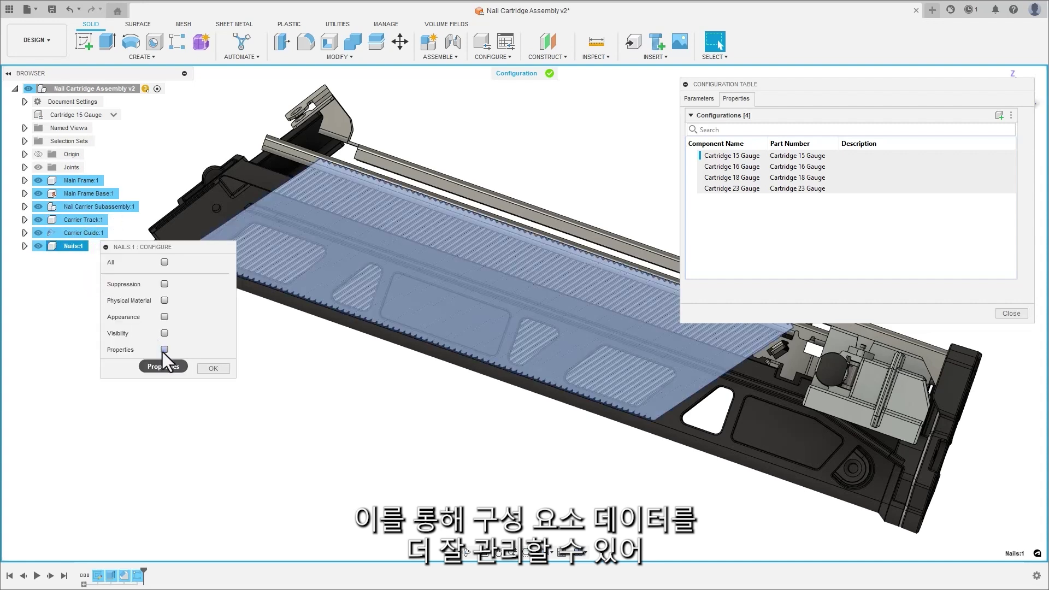
{"action": "left_click", "coordinate": [164, 349]}
{"action": "left_click", "coordinate": [209, 369]}
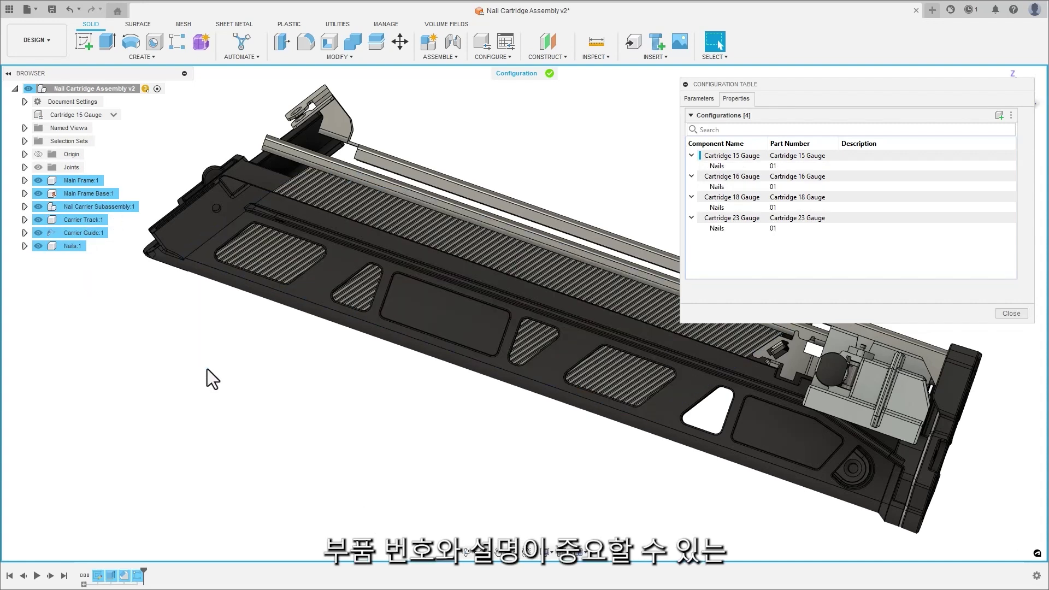
Step: Set Nails part numbers 02, 03 and 04 for the 16, 18 and 23 Gauge rows
{"action": "double_click", "coordinate": [785, 188]}
{"action": "type", "text": "0"}
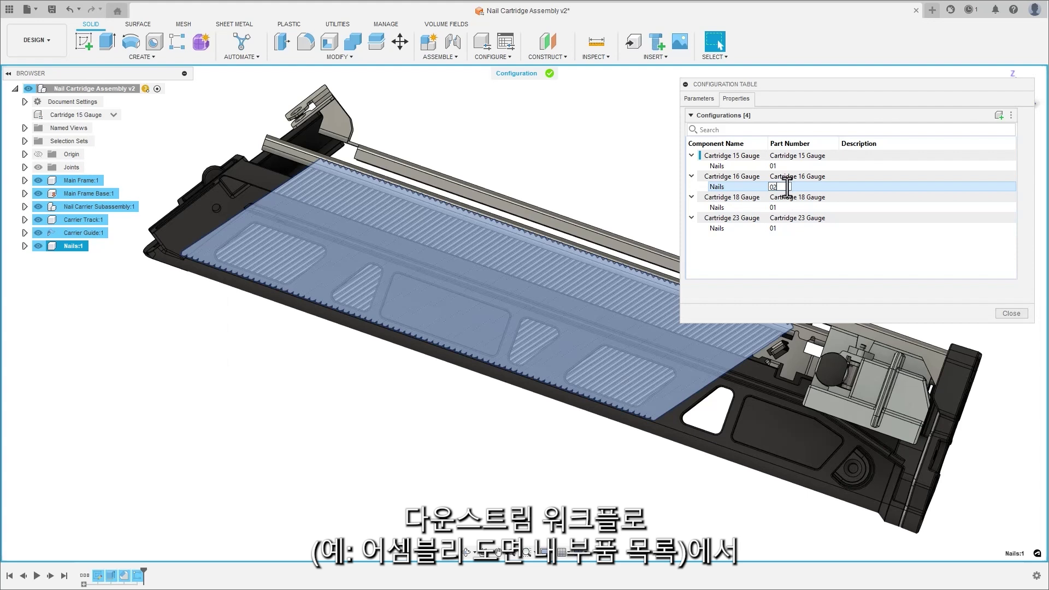
{"action": "key", "text": "Return"}
{"action": "double_click", "coordinate": [785, 208]}
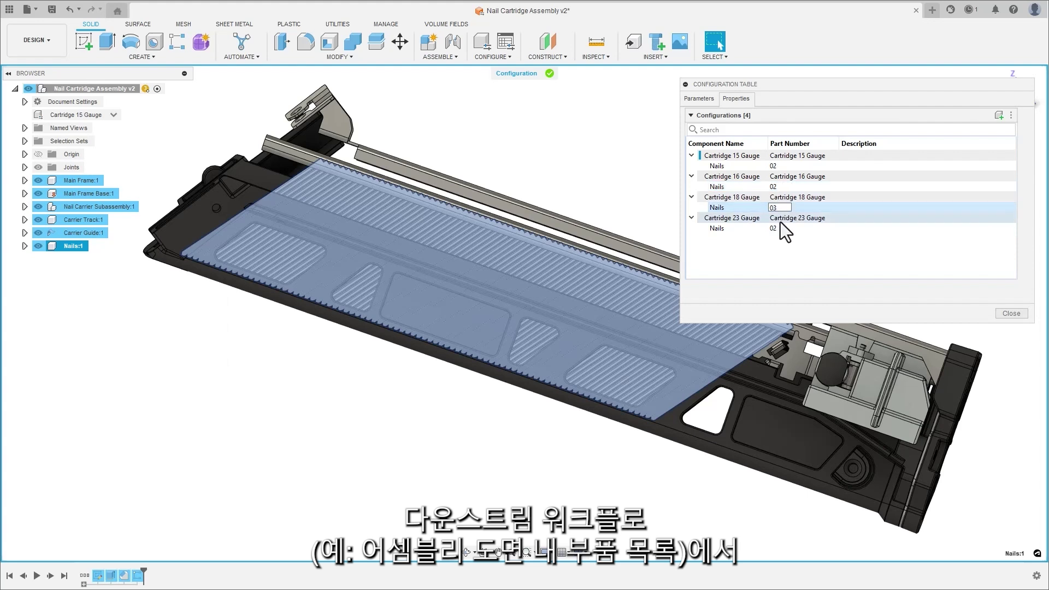
{"action": "double_click", "coordinate": [785, 227]}
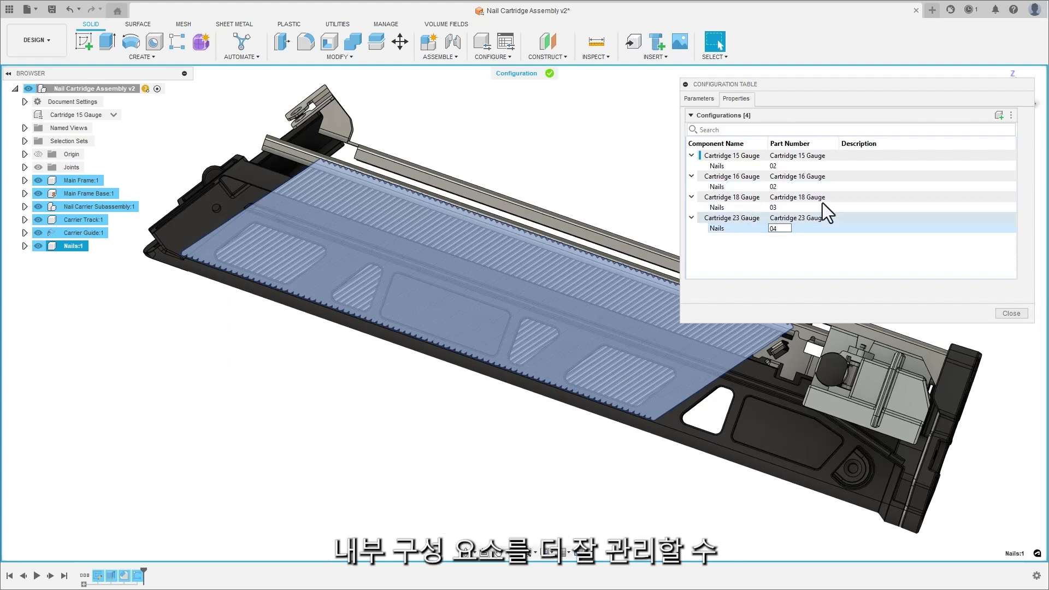
Step: Enter Nails descriptions 15, 16, 18 and 23 Gauge, then close the table
{"action": "double_click", "coordinate": [857, 168]}
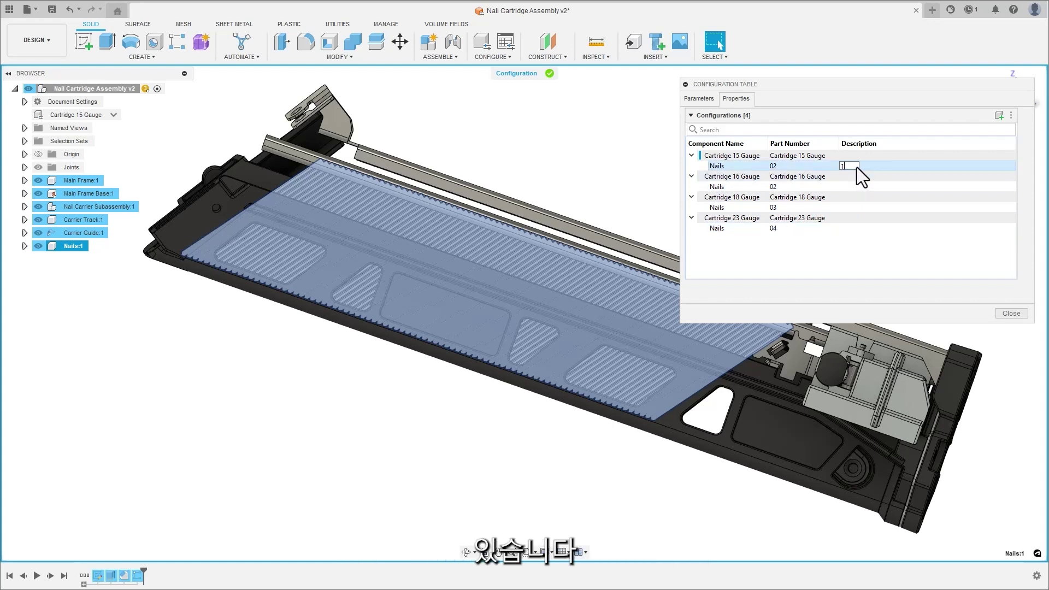
{"action": "type", "text": "Gauge"}
{"action": "double_click", "coordinate": [857, 187]}
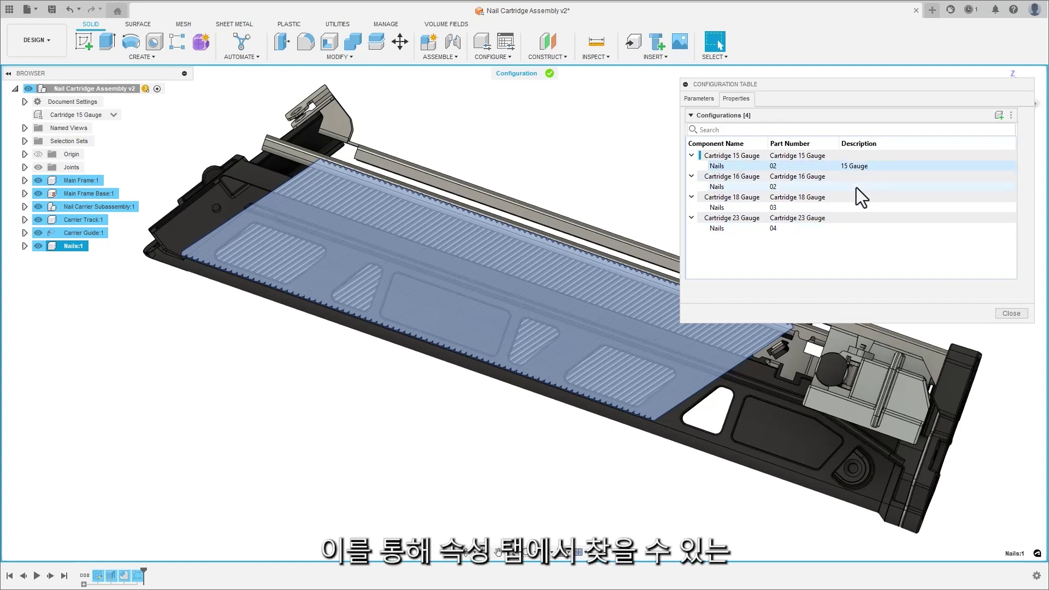
{"action": "type", "text": "Gauge"}
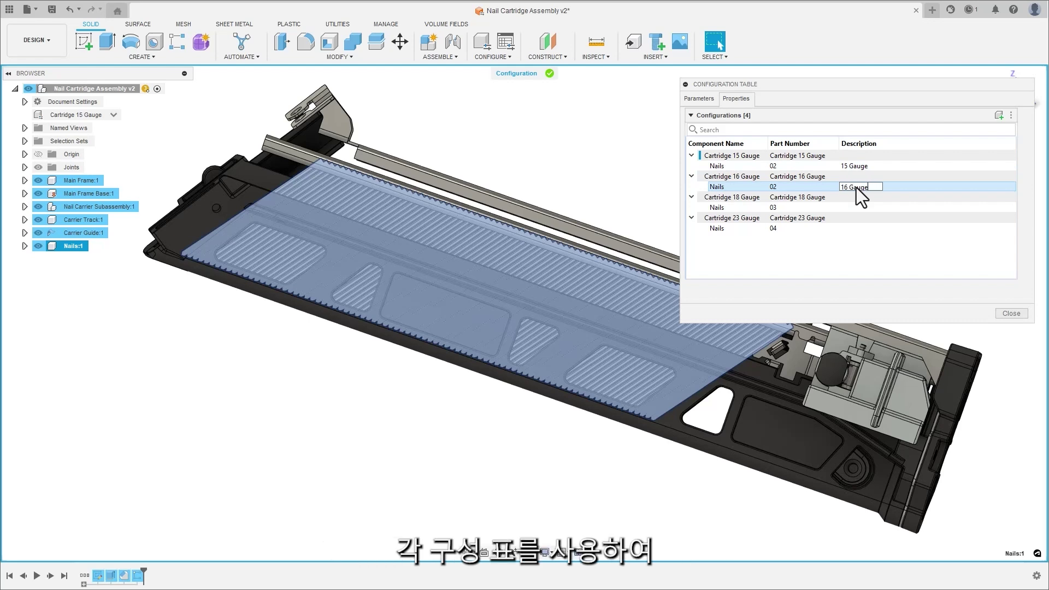
{"action": "double_click", "coordinate": [872, 210]}
{"action": "type", "text": "8 Gauge"}
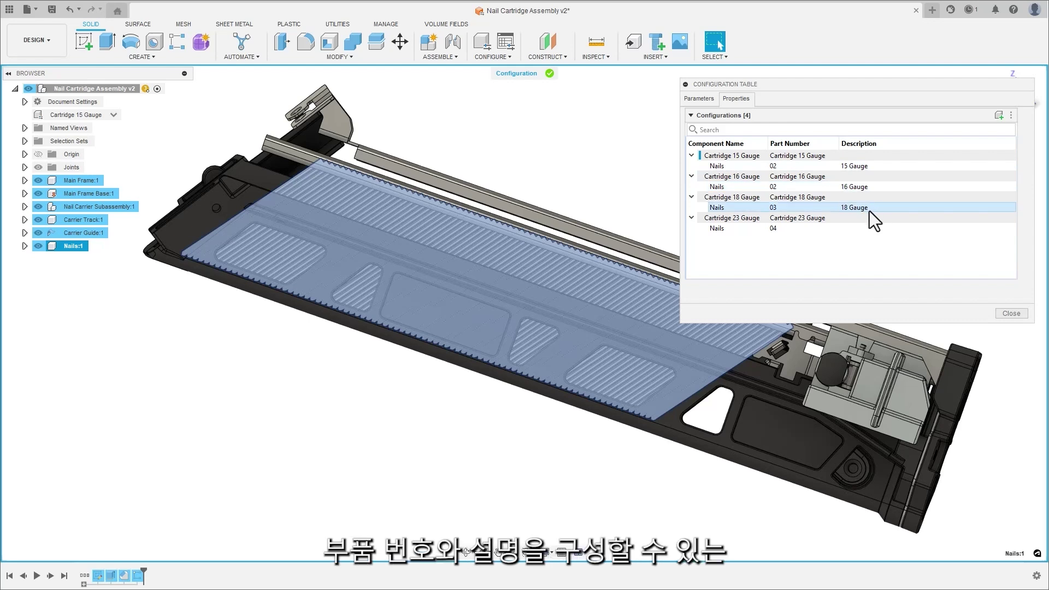
{"action": "double_click", "coordinate": [858, 229]}
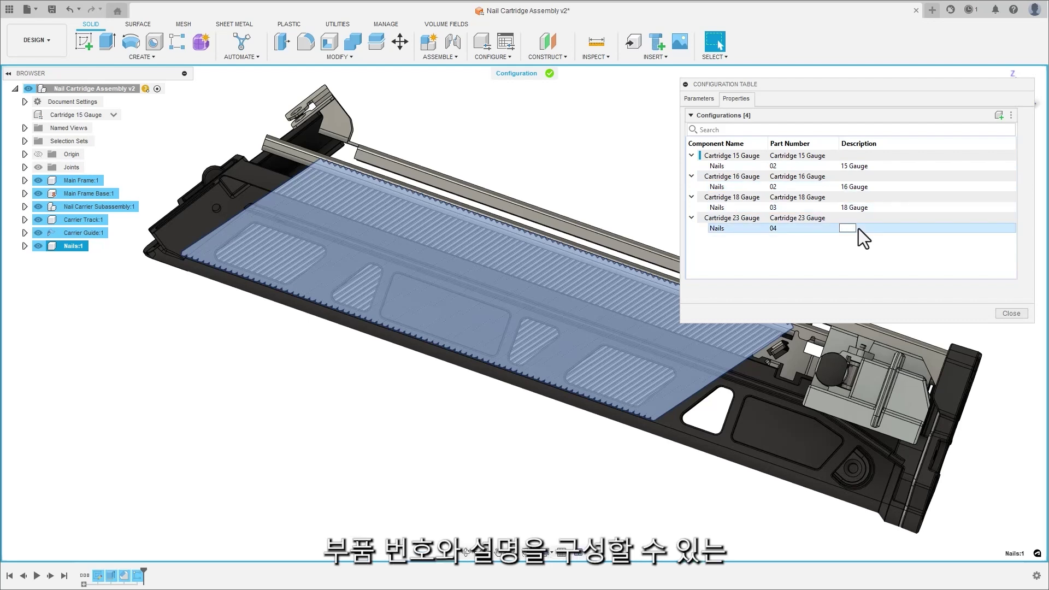
{"action": "type", "text": "23 Gauge"}
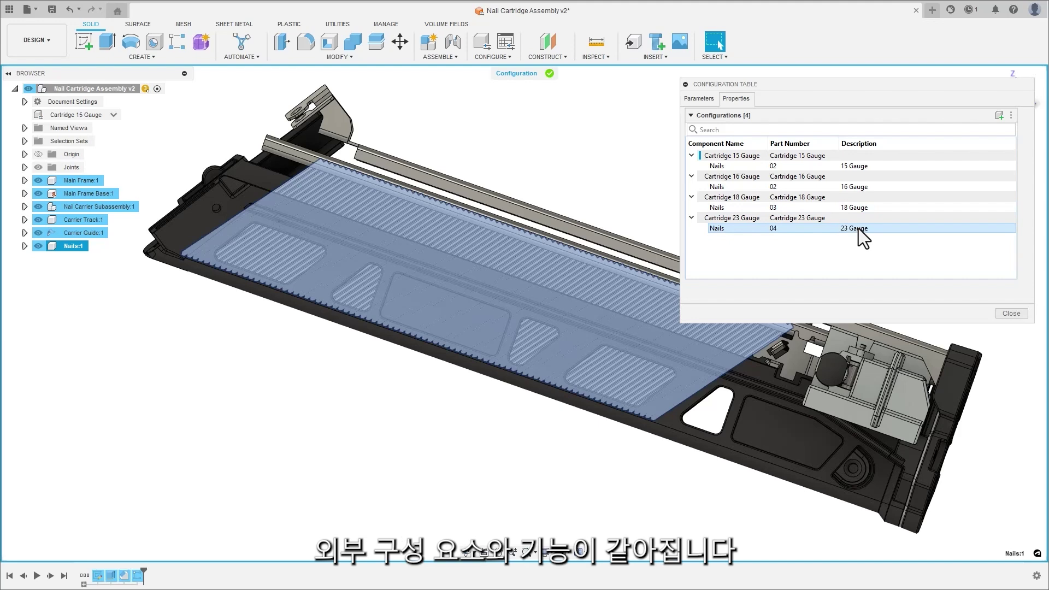
{"action": "key", "text": "Return"}
{"action": "key", "text": "Escape"}
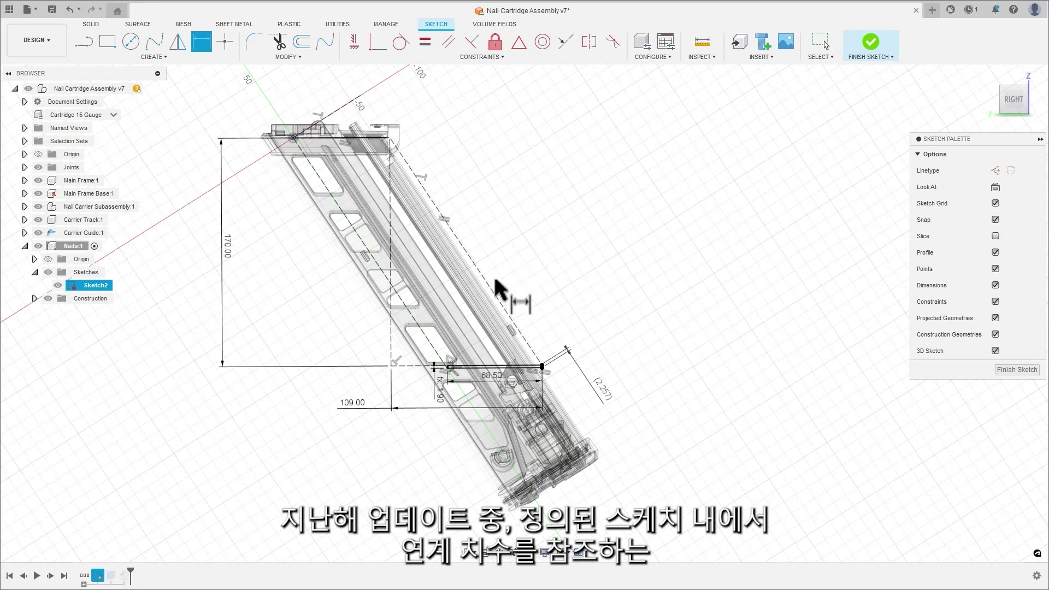
Step: Add a driven 201.943 length dimension to the dashed line
{"action": "left_click", "coordinate": [494, 295]}
{"action": "left_click", "coordinate": [528, 221]}
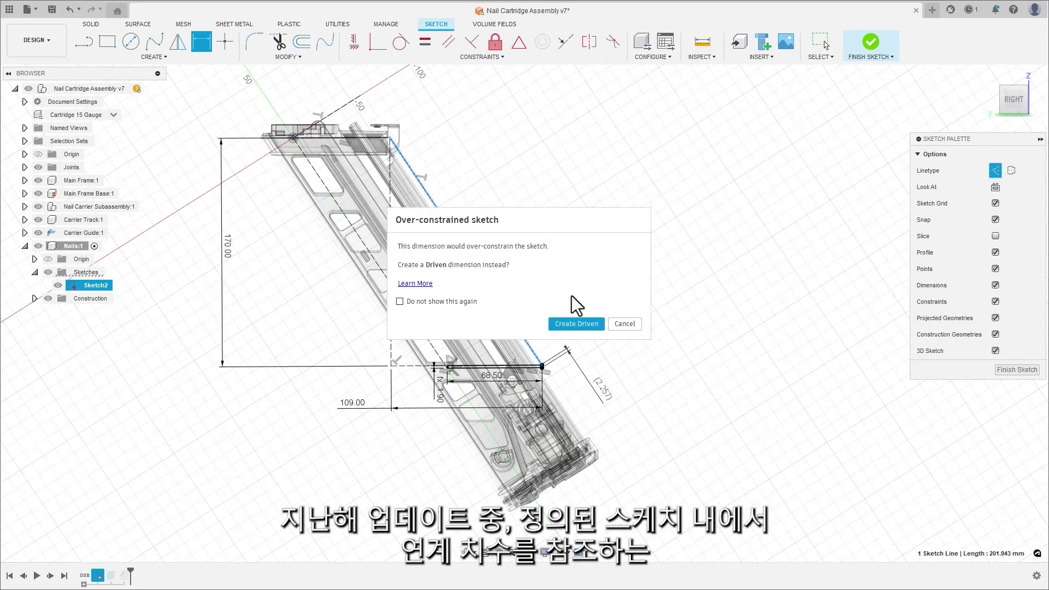
{"action": "left_click", "coordinate": [574, 322]}
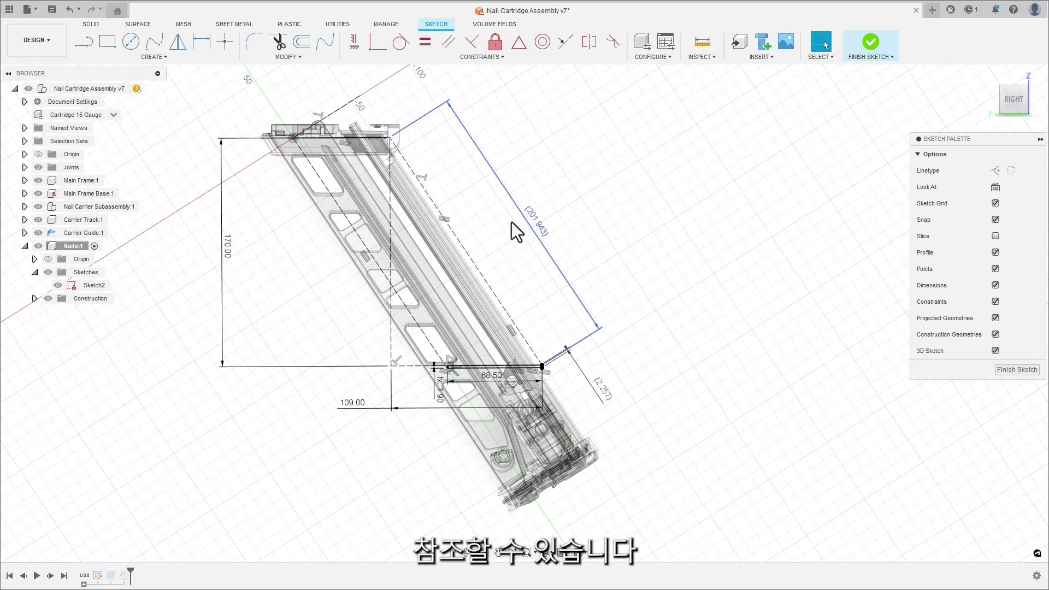
Step: Draw a center-diameter circle right of the part with diameter d995
{"action": "left_click", "coordinate": [130, 41]}
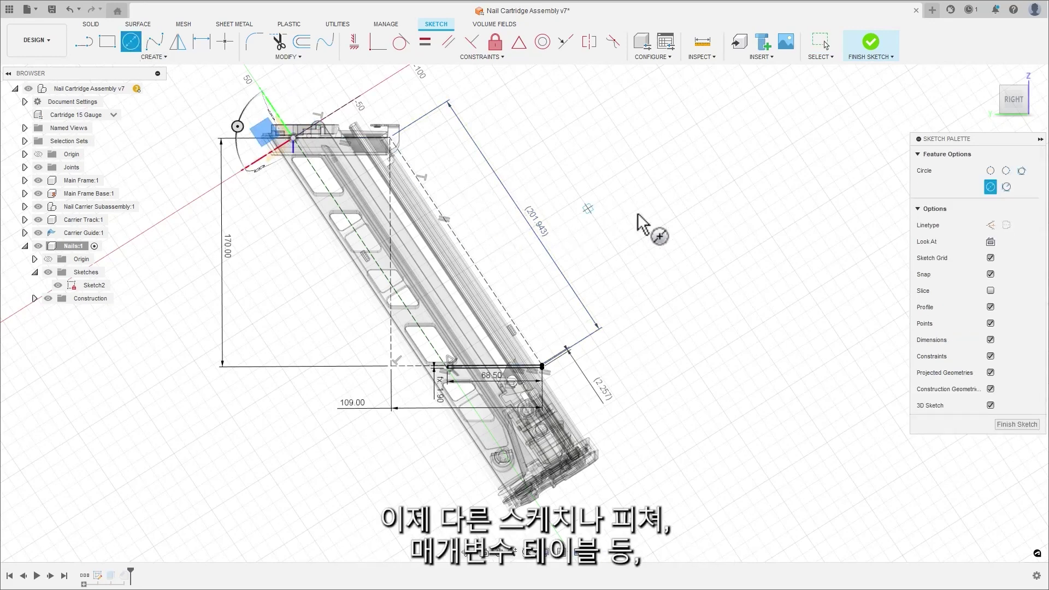
{"action": "left_click", "coordinate": [719, 243]}
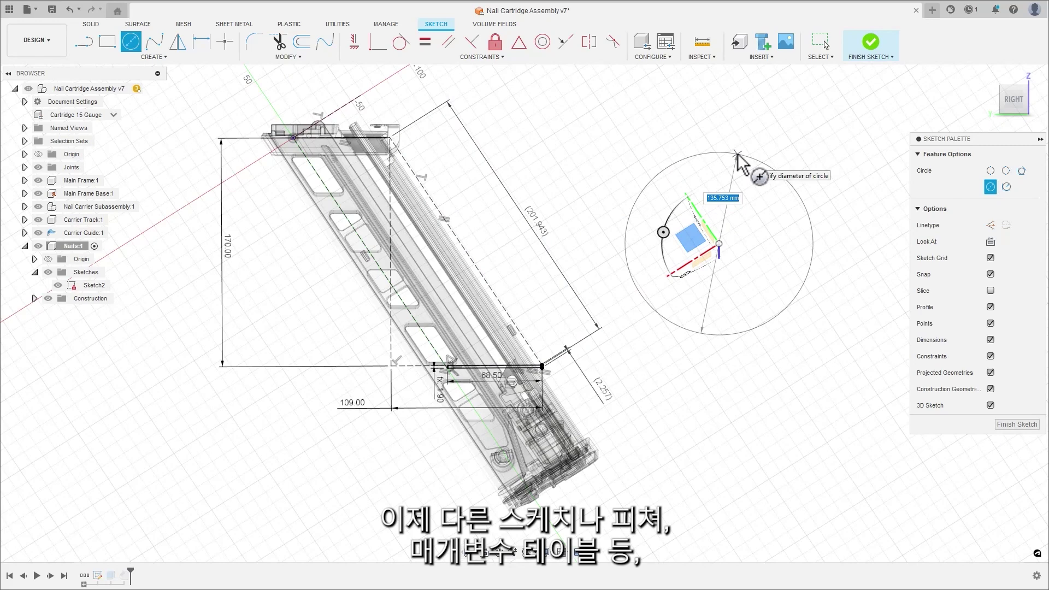
{"action": "type", "text": "d995"}
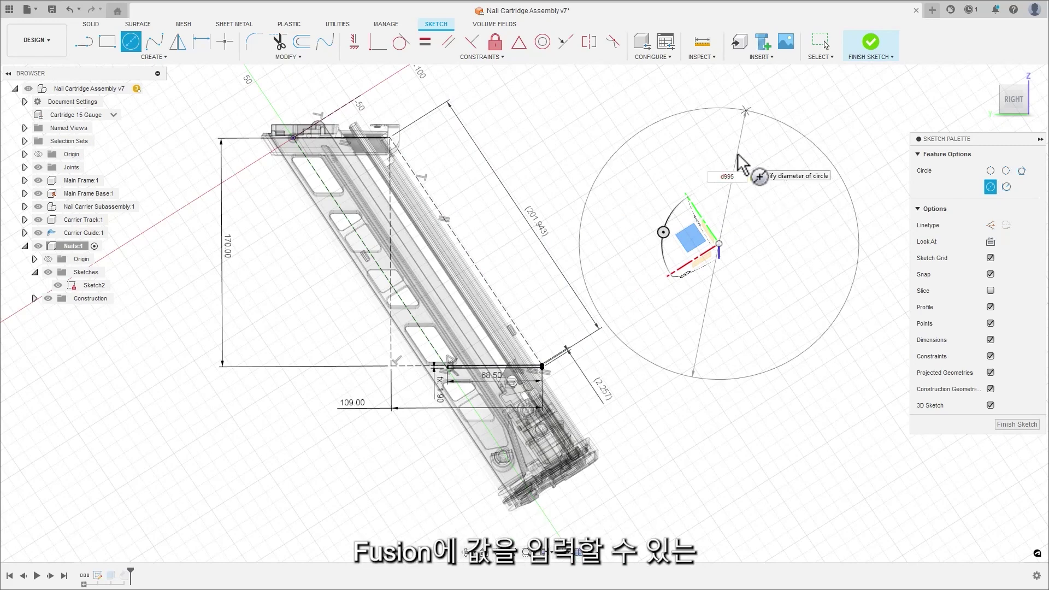
{"action": "key", "text": "Return"}
{"action": "key", "text": "Escape"}
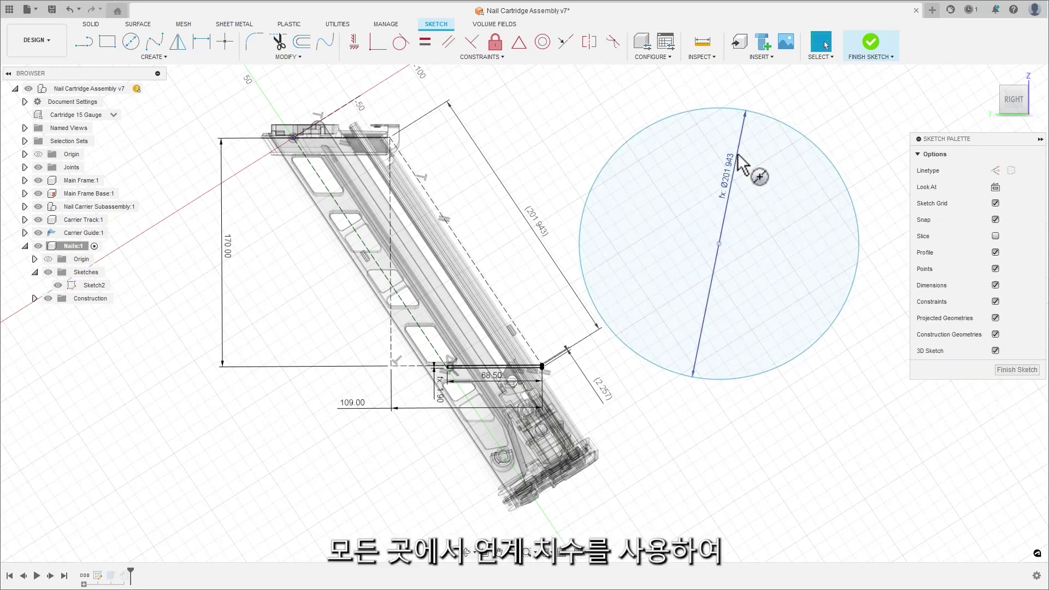
Step: Define the Hypotenuse parameter as sqrt(Height^2 + Width^2), giving 201.943
{"action": "left_click", "coordinate": [333, 57]}
{"action": "left_click", "coordinate": [300, 166]}
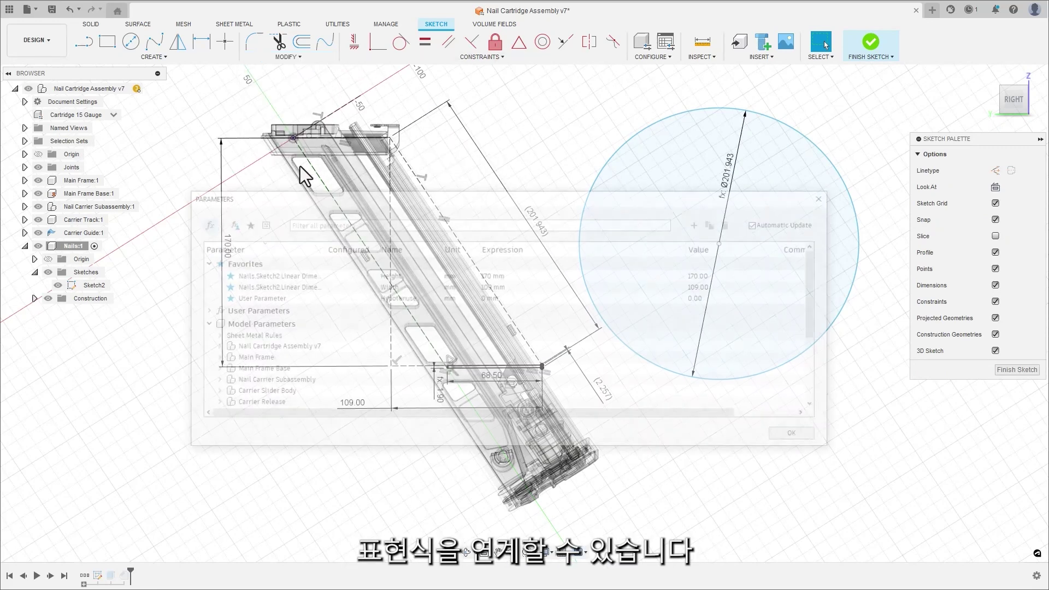
{"action": "scroll", "coordinate": [245, 345], "scroll_direction": "down", "scroll_amount": 3}
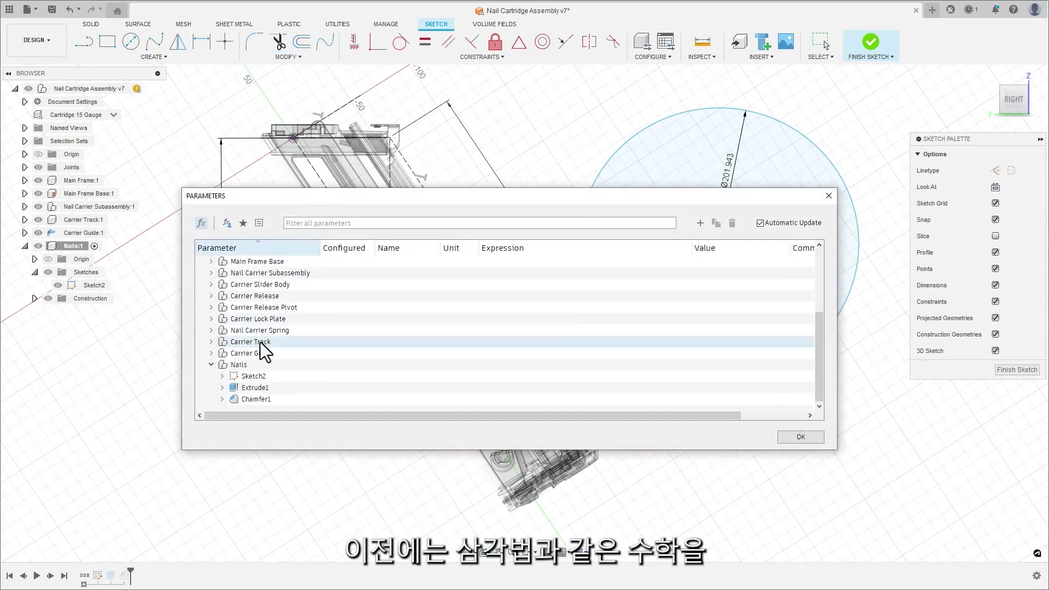
{"action": "left_click", "coordinate": [223, 376]}
{"action": "scroll", "coordinate": [227, 378], "scroll_direction": "down", "scroll_amount": 3}
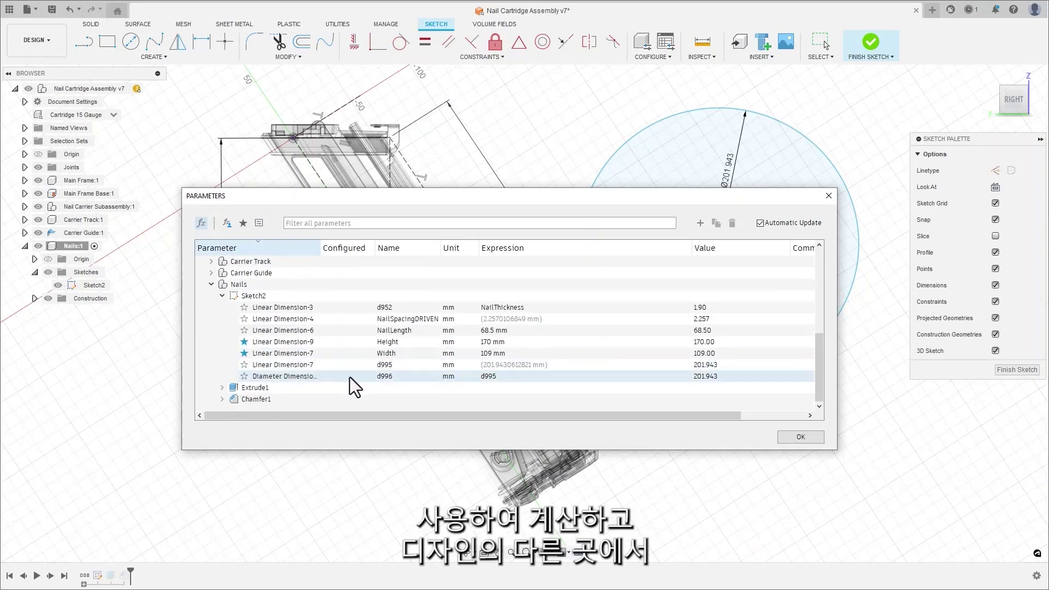
{"action": "left_click", "coordinate": [243, 369]}
{"action": "scroll", "coordinate": [243, 368], "scroll_direction": "up", "scroll_amount": 1}
{"action": "scroll", "coordinate": [378, 332], "scroll_direction": "up", "scroll_amount": 2}
{"action": "scroll", "coordinate": [378, 332], "scroll_direction": "up", "scroll_amount": 3}
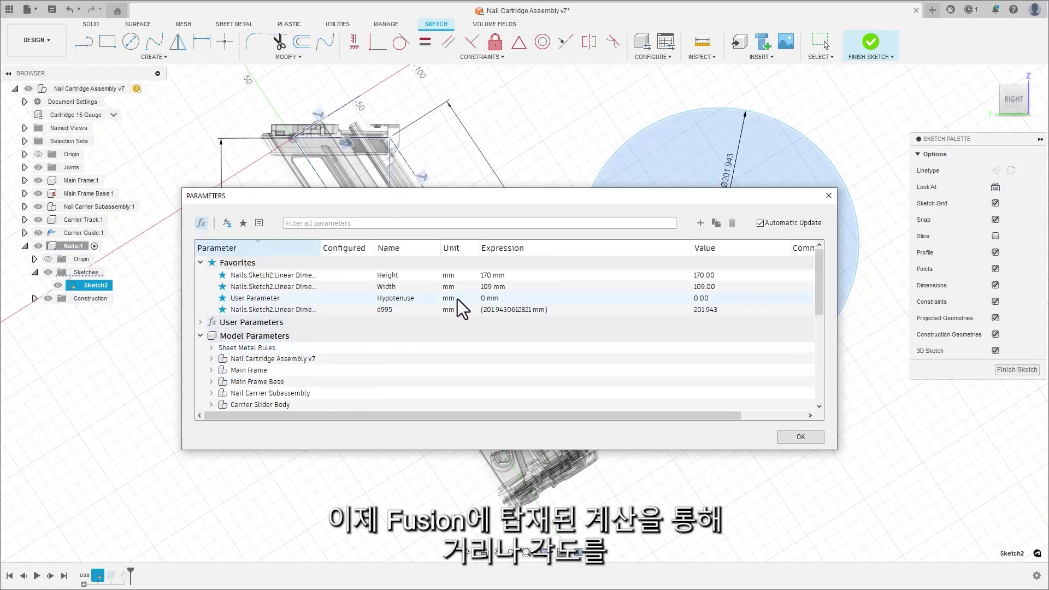
{"action": "left_click", "coordinate": [508, 298]}
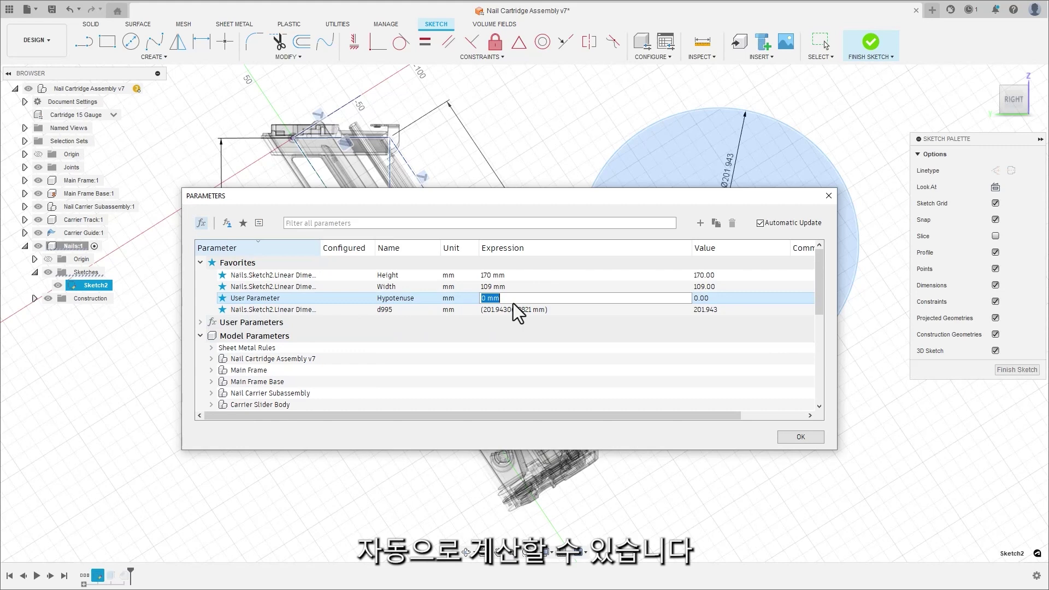
{"action": "type", "text": "sqrt"}
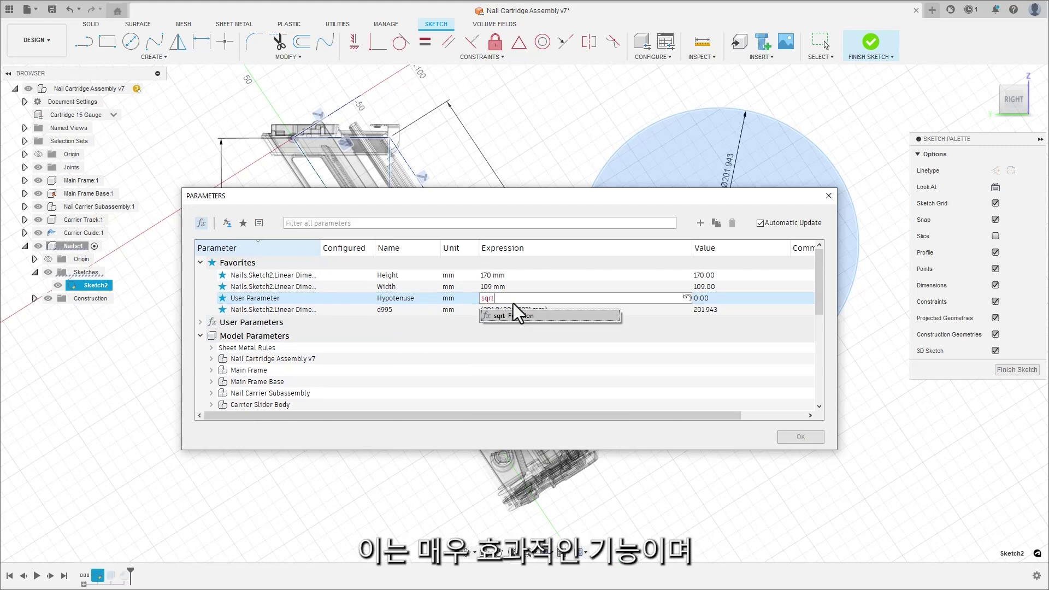
{"action": "type", "text": " (he"}
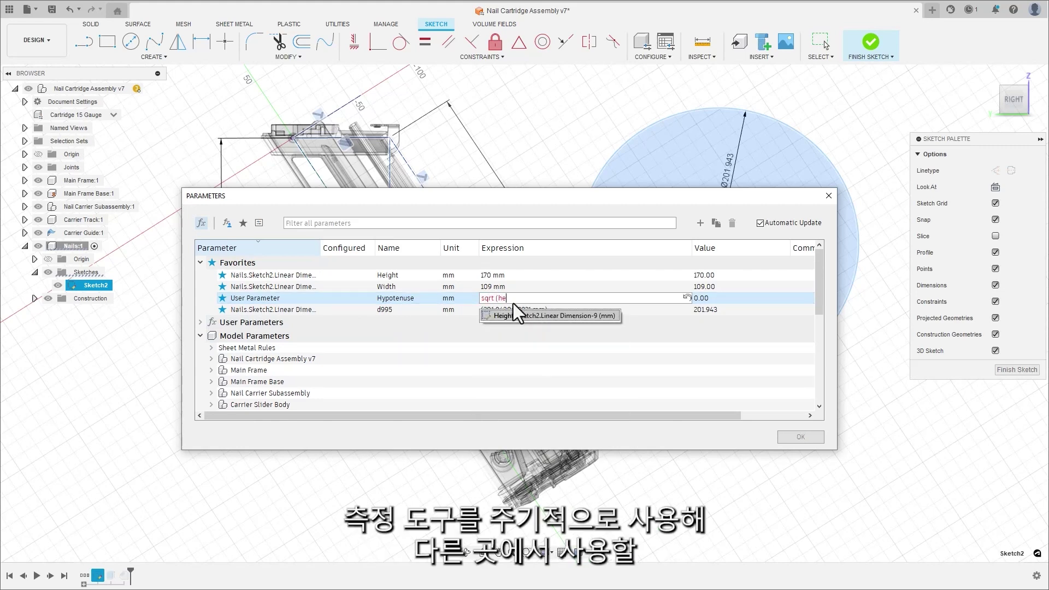
{"action": "key", "text": "Return"}
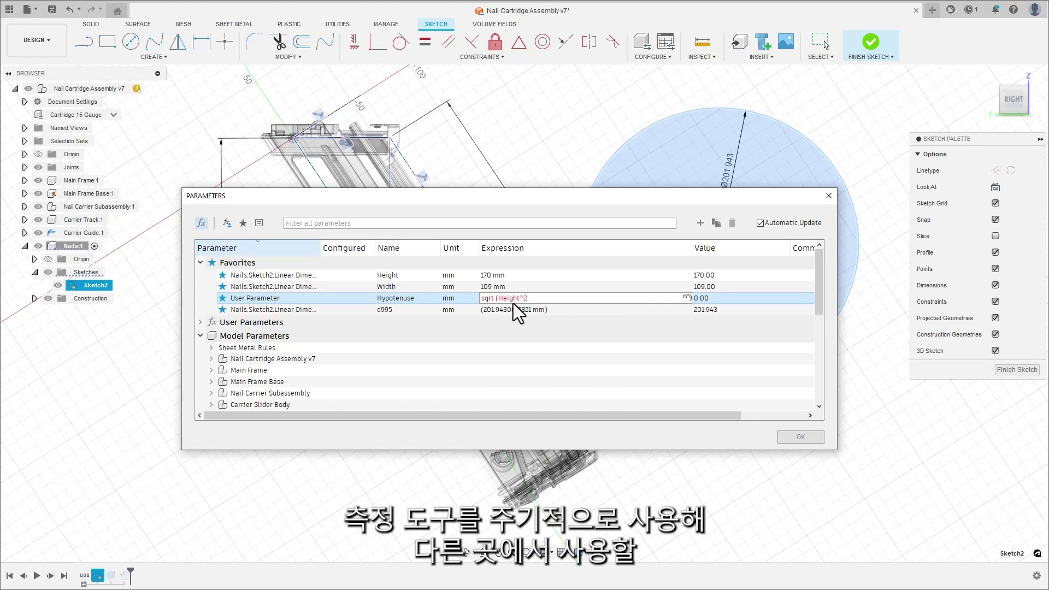
{"action": "type", "text": "wi"}
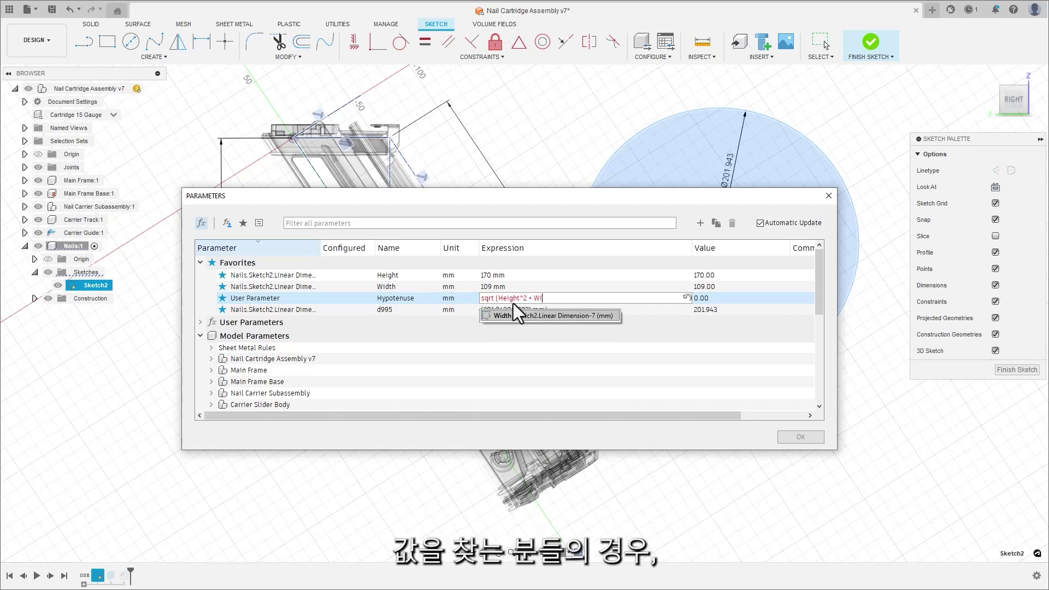
{"action": "key", "text": "Return"}
{"action": "type", "text": "^2"}
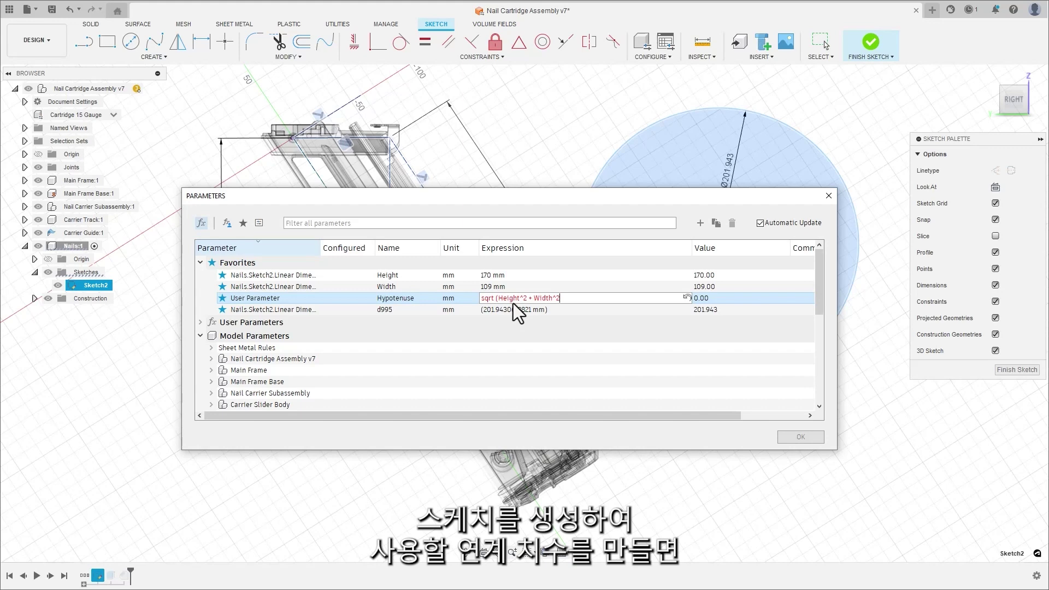
{"action": "type", "text": ")"}
{"action": "key", "text": "Return"}
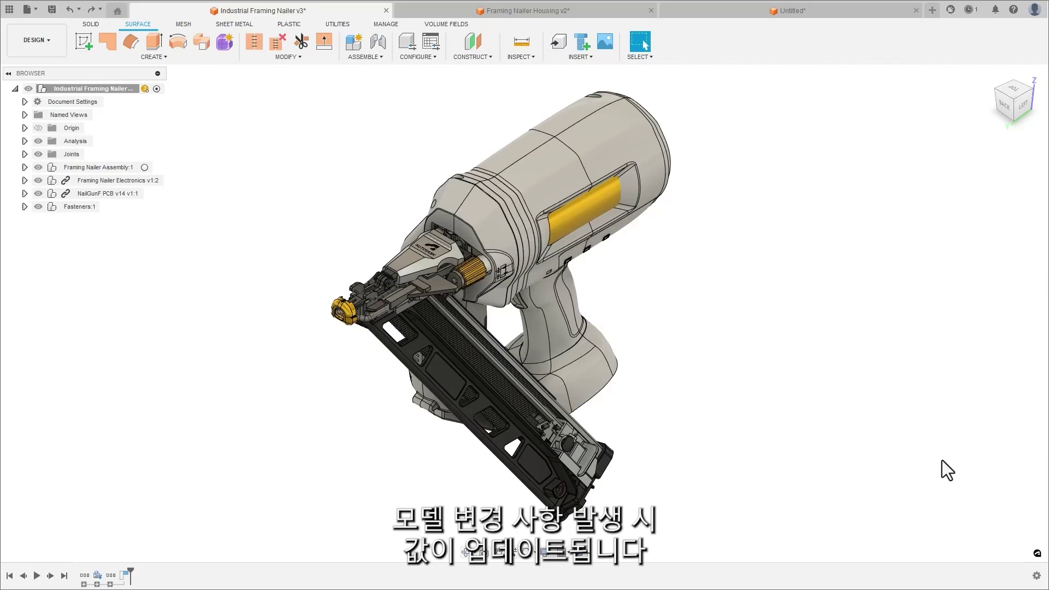
Step: Locate the picked housing face's body in the browser with Find in Browser
{"action": "left_click", "coordinate": [546, 183]}
{"action": "right_click", "coordinate": [547, 184]}
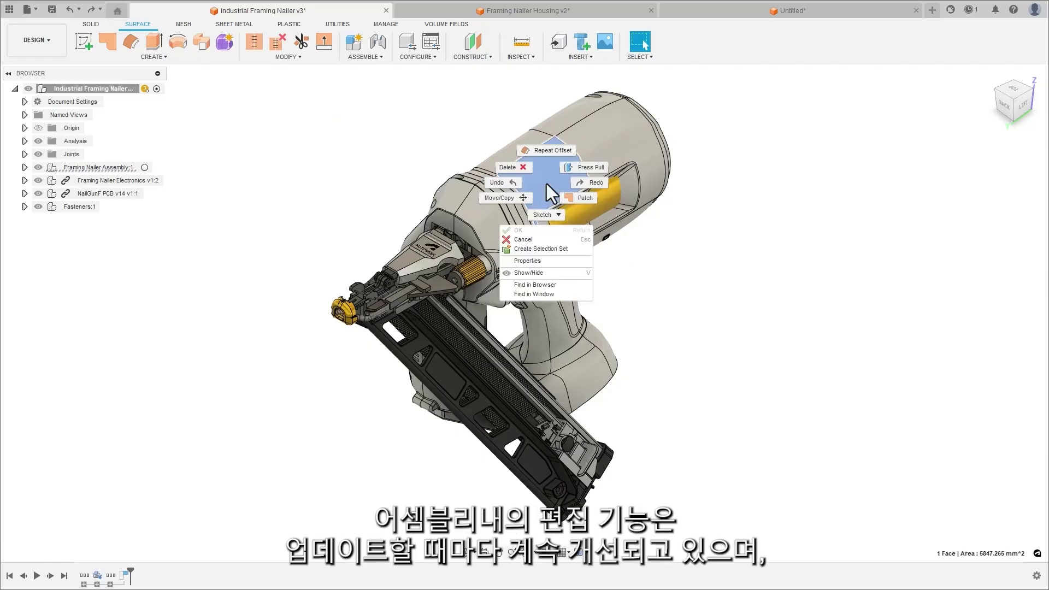
{"action": "left_click", "coordinate": [544, 285]}
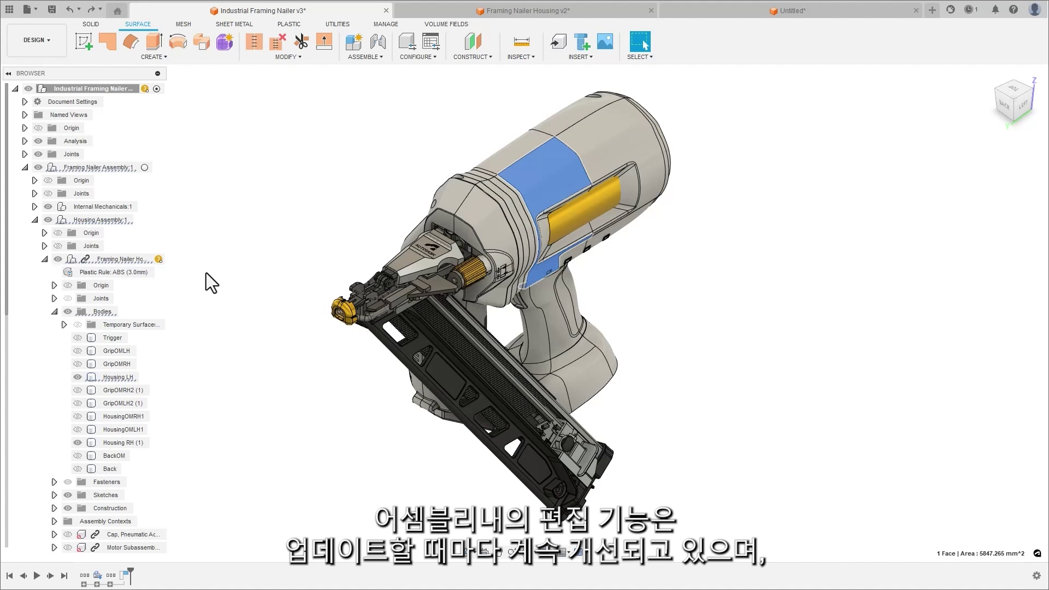
Step: Edit the housing in place and patch its window opening
{"action": "left_click", "coordinate": [159, 259]}
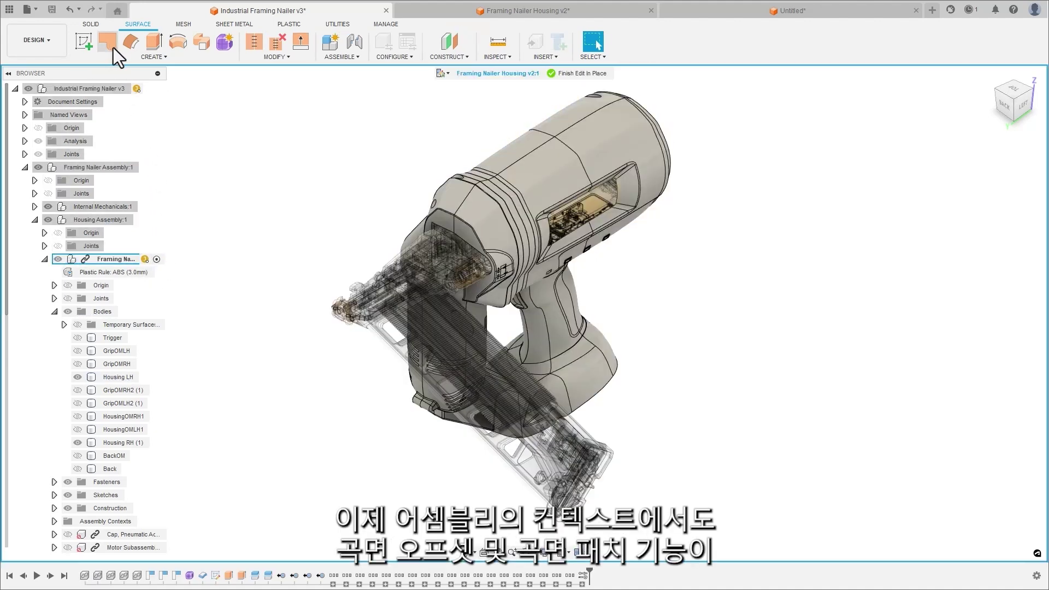
{"action": "left_click", "coordinate": [107, 42]}
{"action": "left_click", "coordinate": [564, 241]}
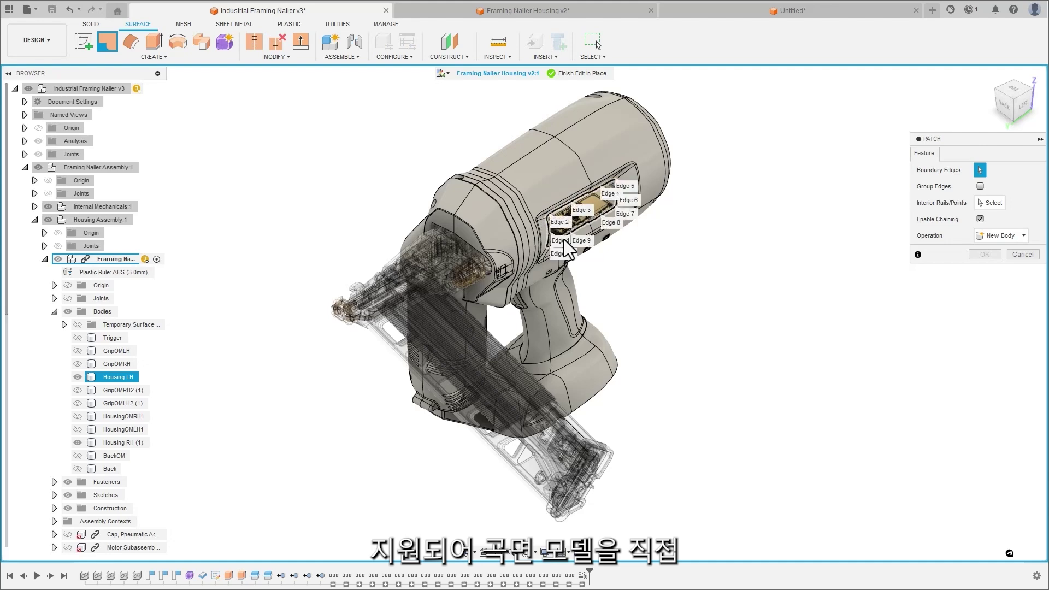
{"action": "scroll", "coordinate": [594, 222], "scroll_direction": "up", "scroll_amount": 2}
{"action": "scroll", "coordinate": [593, 222], "scroll_direction": "up", "scroll_amount": 3}
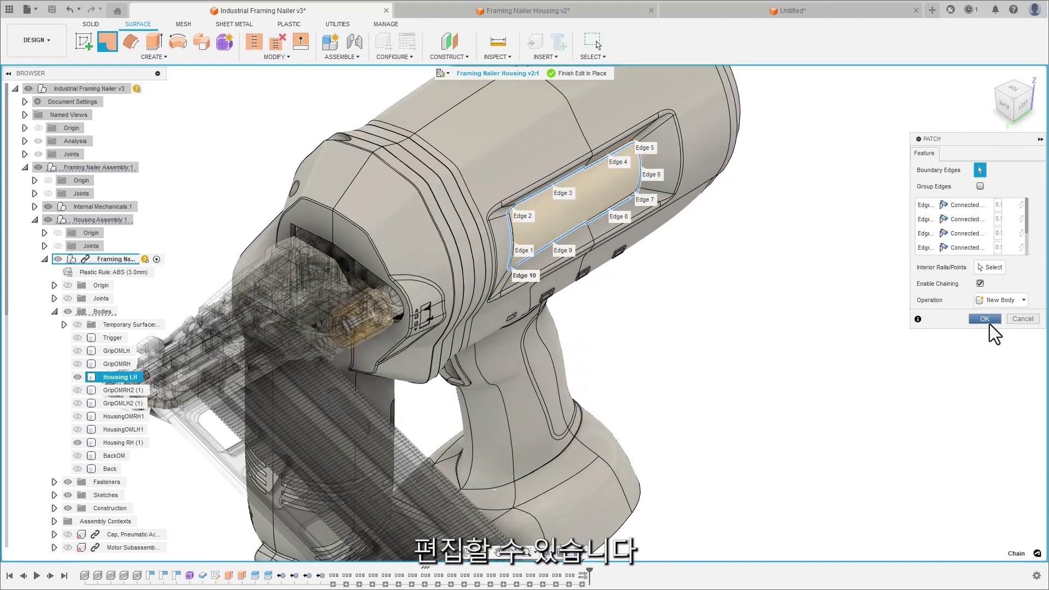
{"action": "left_click", "coordinate": [986, 321]}
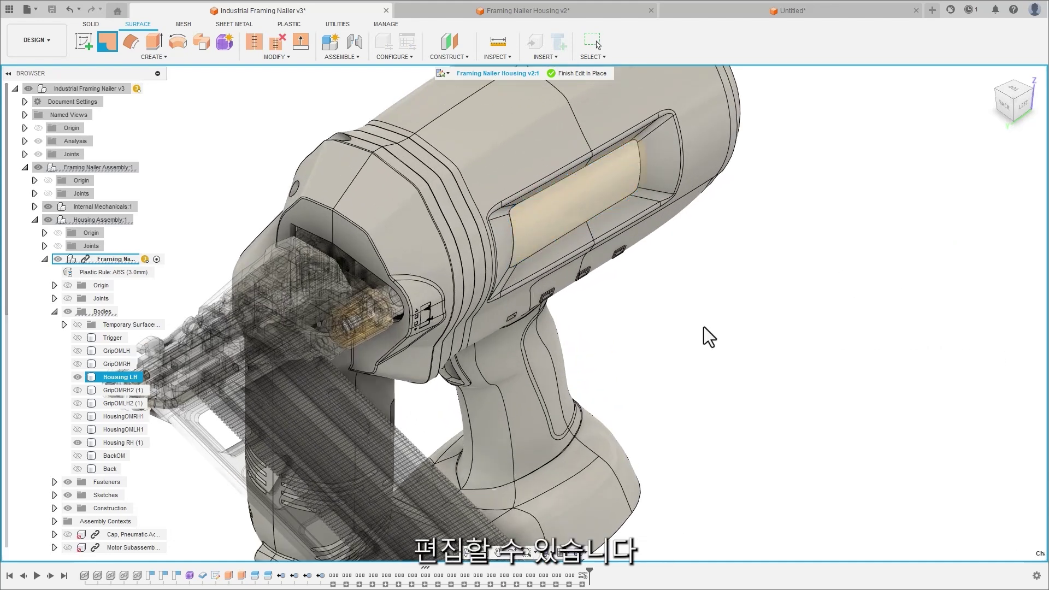
Step: Hide the internal mechanicals, offset the patched face 35 mm, and finish in-place editing
{"action": "left_click", "coordinate": [48, 207]}
{"action": "left_click", "coordinate": [136, 44]}
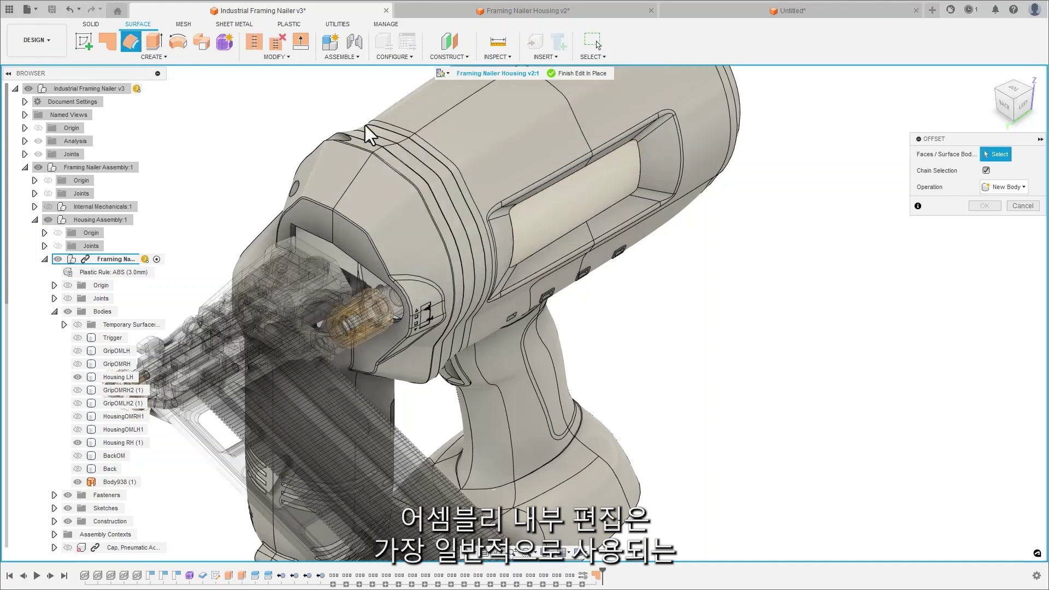
{"action": "left_click", "coordinate": [559, 200]}
{"action": "left_click_drag", "start_coordinate": [563, 201], "coordinate": [726, 215]}
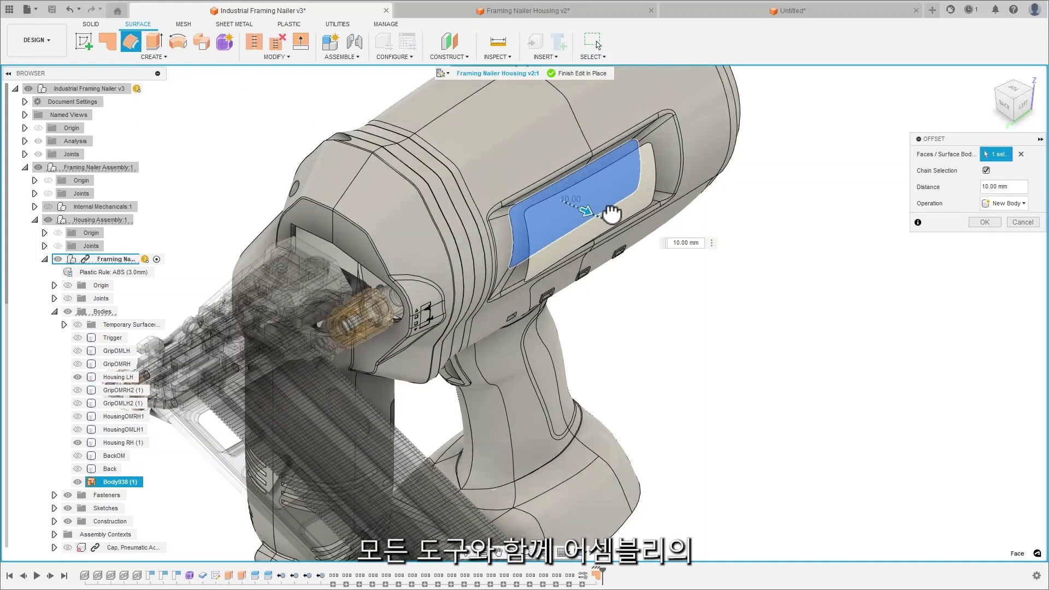
{"action": "left_click", "coordinate": [978, 221]}
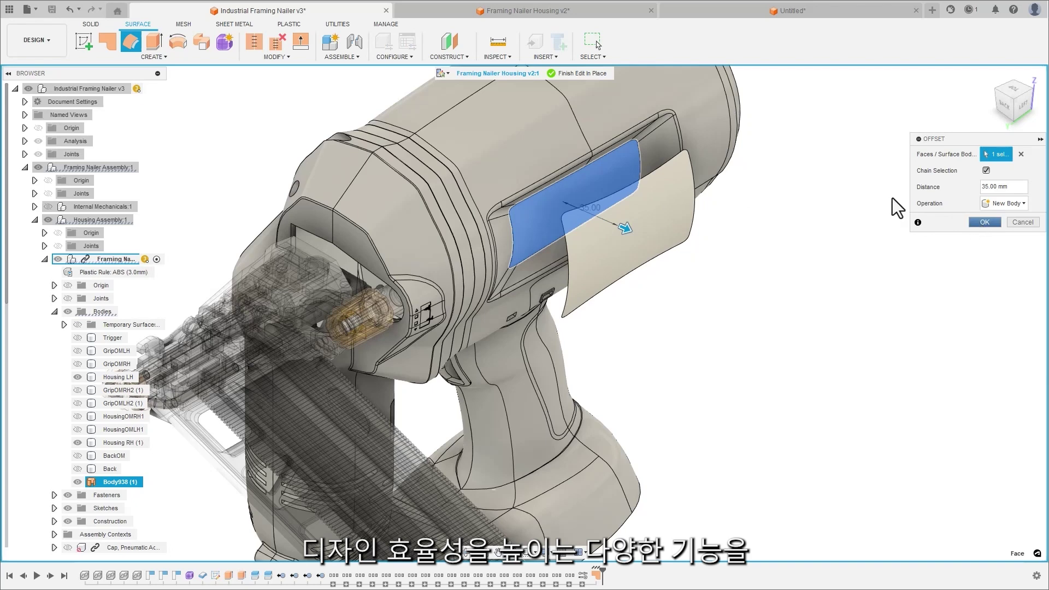
{"action": "left_click", "coordinate": [573, 74]}
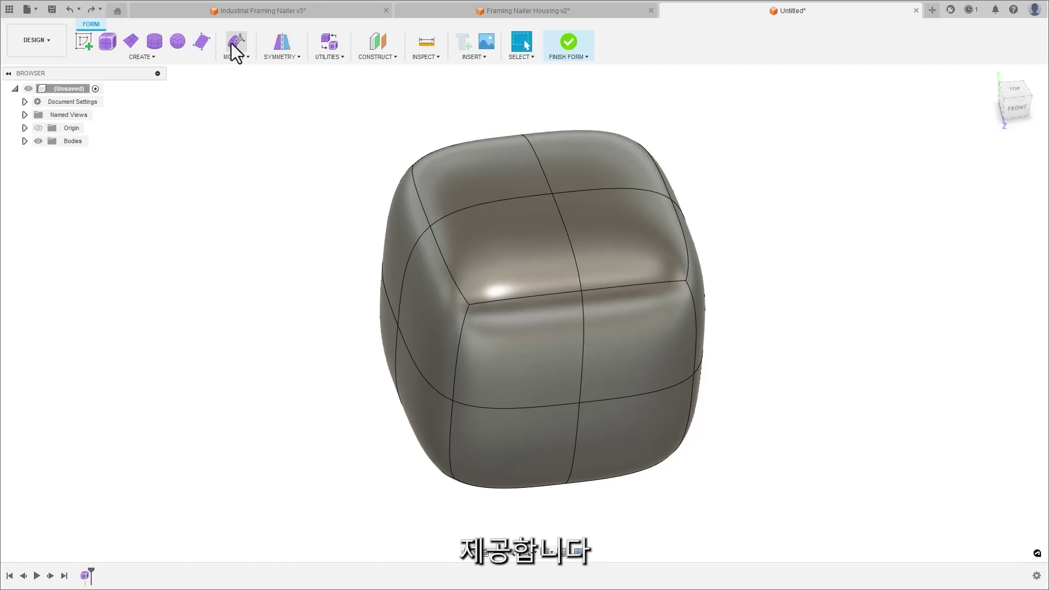
Step: Dent the T-spline cube's top face, try converting it, and return to the form
{"action": "left_click", "coordinate": [235, 46]}
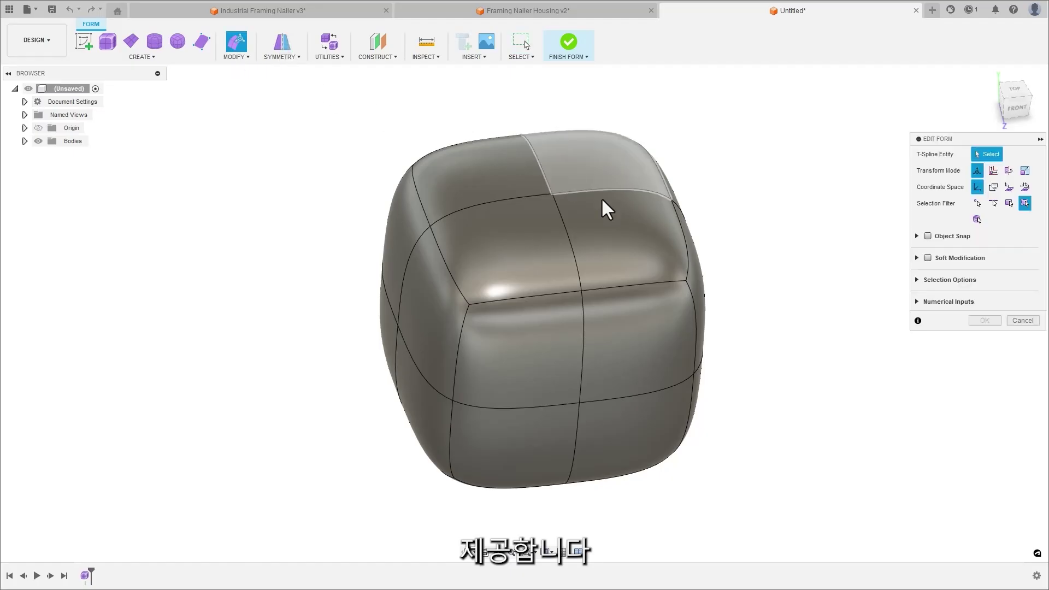
{"action": "left_click", "coordinate": [604, 206]}
{"action": "mouse_move", "coordinate": [629, 223]}
{"action": "left_mouse_down"}
{"action": "mouse_move", "coordinate": [638, 491]}
{"action": "mouse_move", "coordinate": [658, 539]}
{"action": "left_mouse_up"}
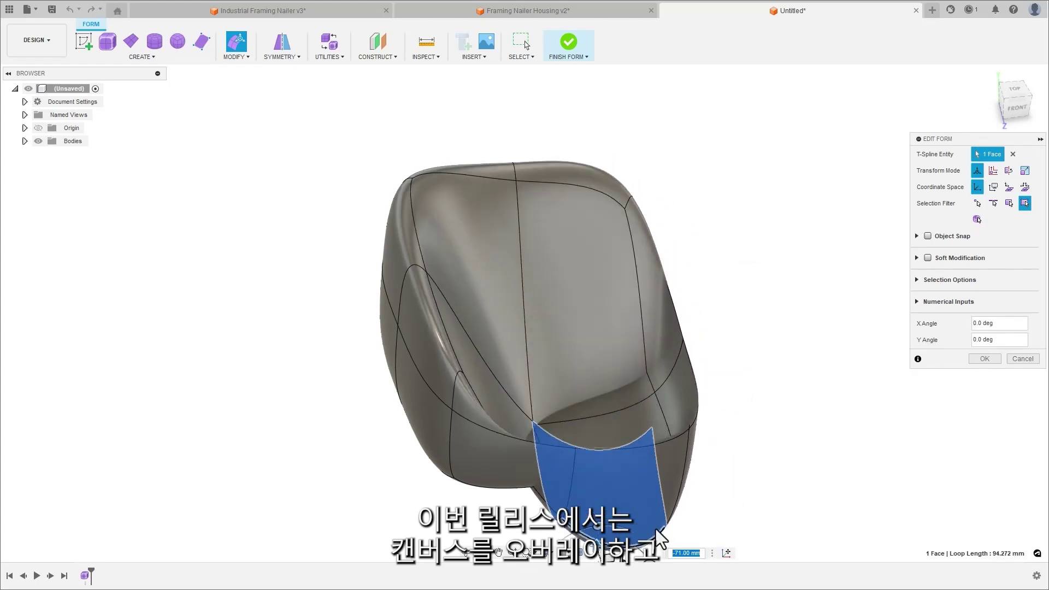
{"action": "left_click", "coordinate": [985, 362]}
{"action": "left_click", "coordinate": [569, 43]}
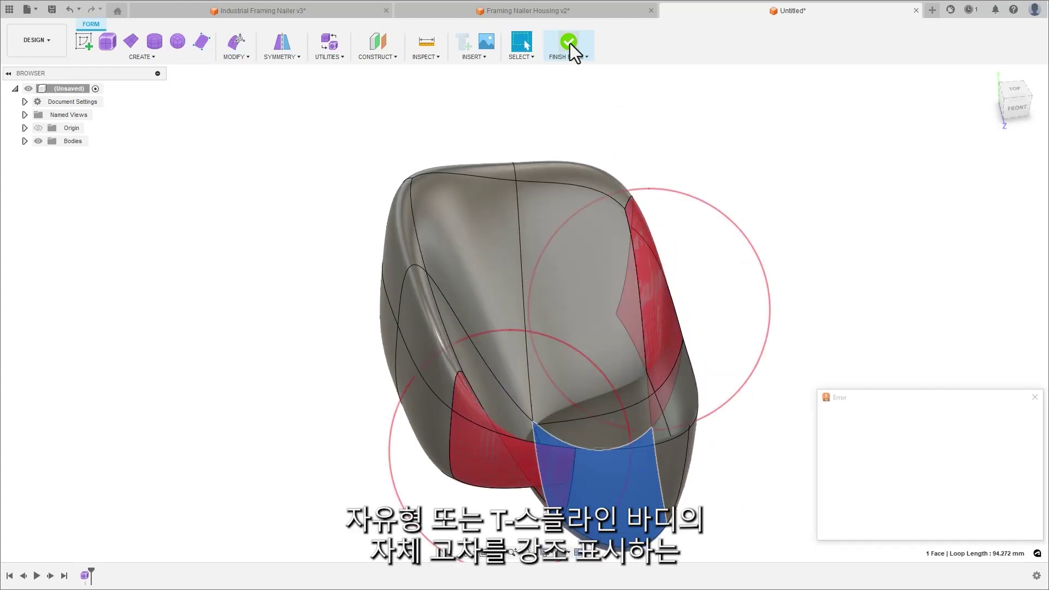
{"action": "left_click", "coordinate": [629, 315]}
{"action": "mouse_move", "coordinate": [628, 322]}
{"action": "middle_mouse_down", "text": "shift"}
{"action": "mouse_move", "coordinate": [761, 342]}
{"action": "mouse_move", "coordinate": [746, 274]}
{"action": "mouse_move", "coordinate": [694, 249]}
{"action": "mouse_move", "coordinate": [685, 255]}
{"action": "middle_mouse_up", "text": "shift"}
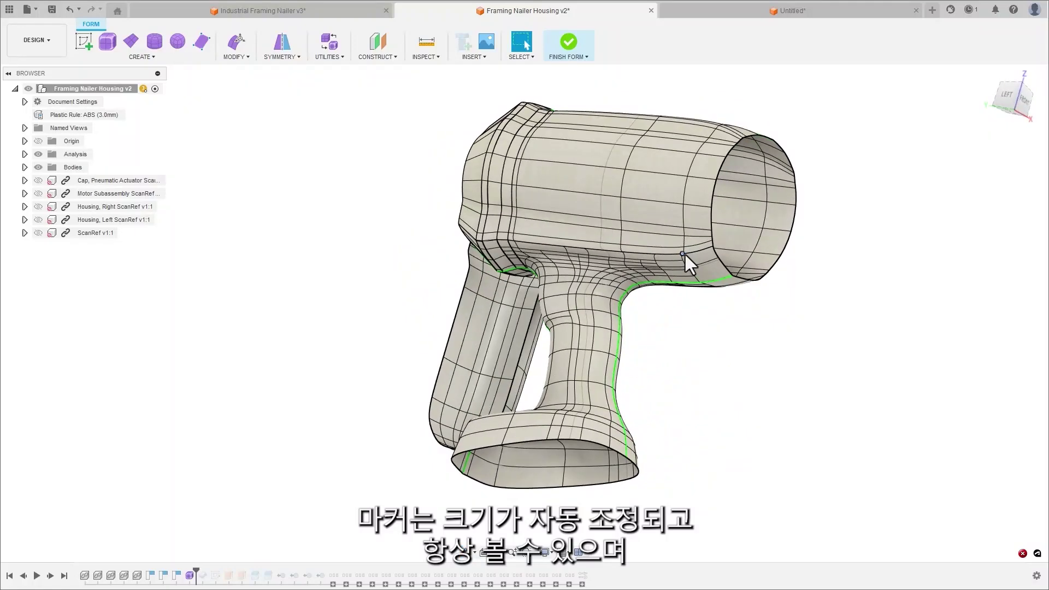
Step: Try converting the housing form, then inspect its red-circled self-intersecting faces
{"action": "left_click", "coordinate": [564, 47]}
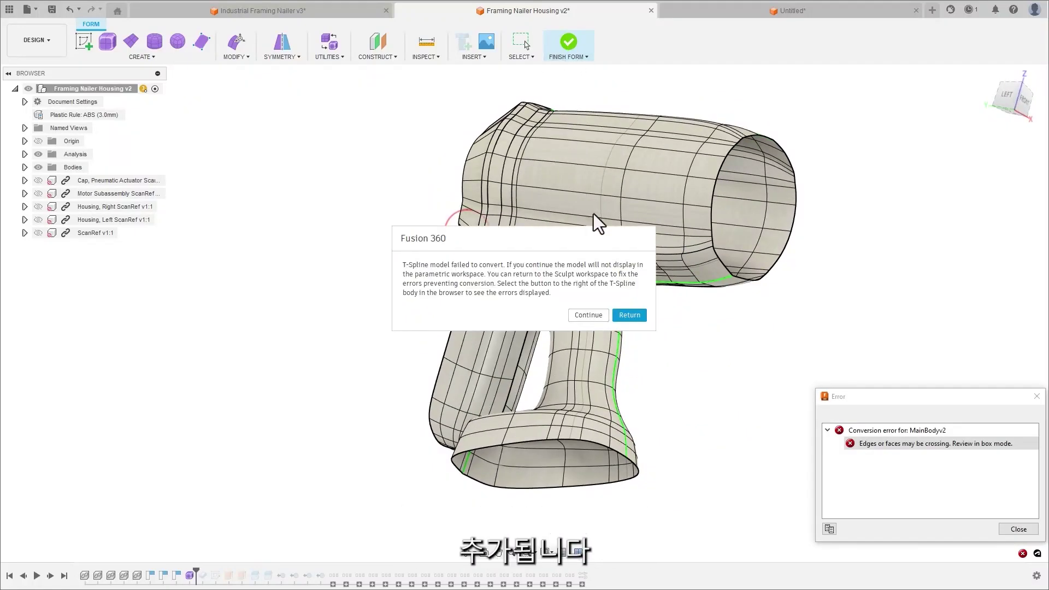
{"action": "left_click", "coordinate": [631, 313]}
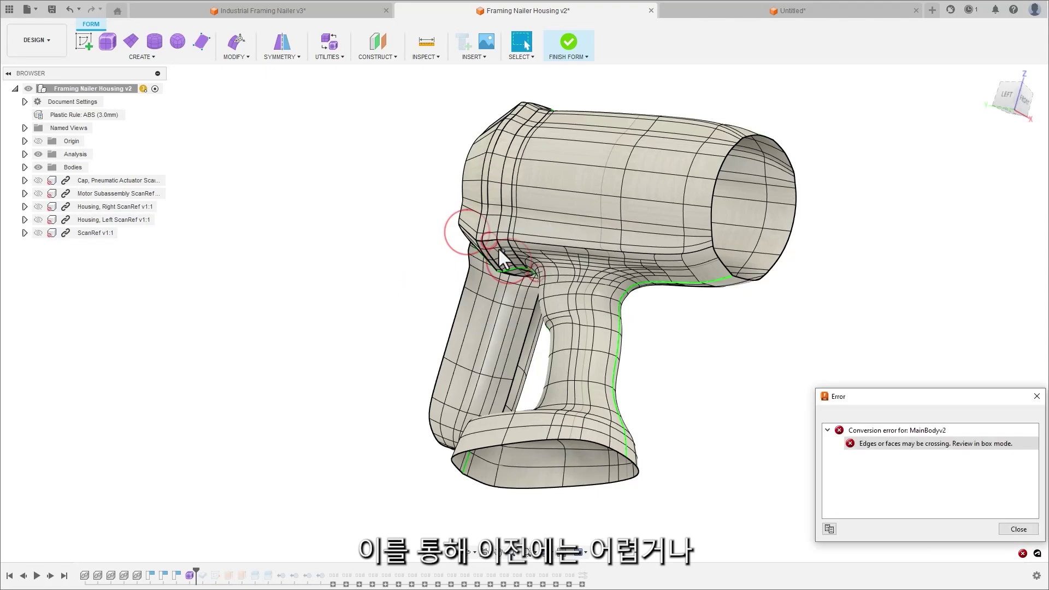
{"action": "scroll", "coordinate": [489, 240], "scroll_direction": "up", "scroll_amount": 2}
{"action": "scroll", "coordinate": [489, 240], "scroll_direction": "up", "scroll_amount": 1}
{"action": "scroll", "coordinate": [489, 240], "scroll_direction": "up", "scroll_amount": 2}
{"action": "scroll", "coordinate": [489, 241], "scroll_direction": "up", "scroll_amount": 1}
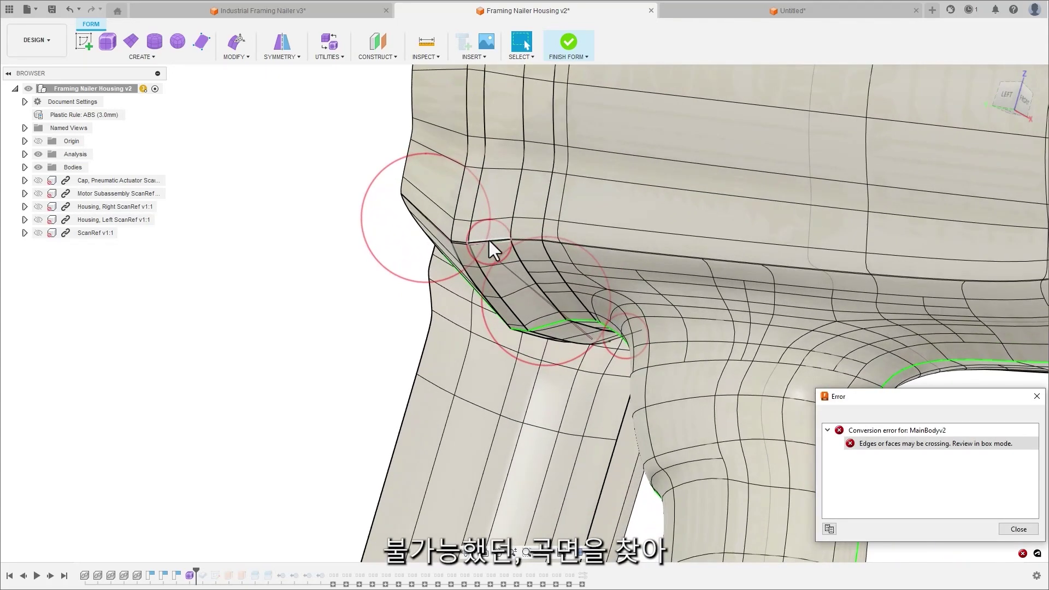
{"action": "scroll", "coordinate": [490, 241], "scroll_direction": "up", "scroll_amount": 2}
{"action": "scroll", "coordinate": [488, 243], "scroll_direction": "up", "scroll_amount": 1}
{"action": "mouse_move", "coordinate": [484, 242]}
{"action": "middle_mouse_down", "text": "shift"}
{"action": "mouse_move", "coordinate": [562, 206]}
{"action": "mouse_move", "coordinate": [511, 227]}
{"action": "mouse_move", "coordinate": [484, 262]}
{"action": "mouse_move", "coordinate": [514, 277]}
{"action": "mouse_move", "coordinate": [511, 248]}
{"action": "mouse_move", "coordinate": [527, 241]}
{"action": "middle_mouse_up", "text": "shift"}
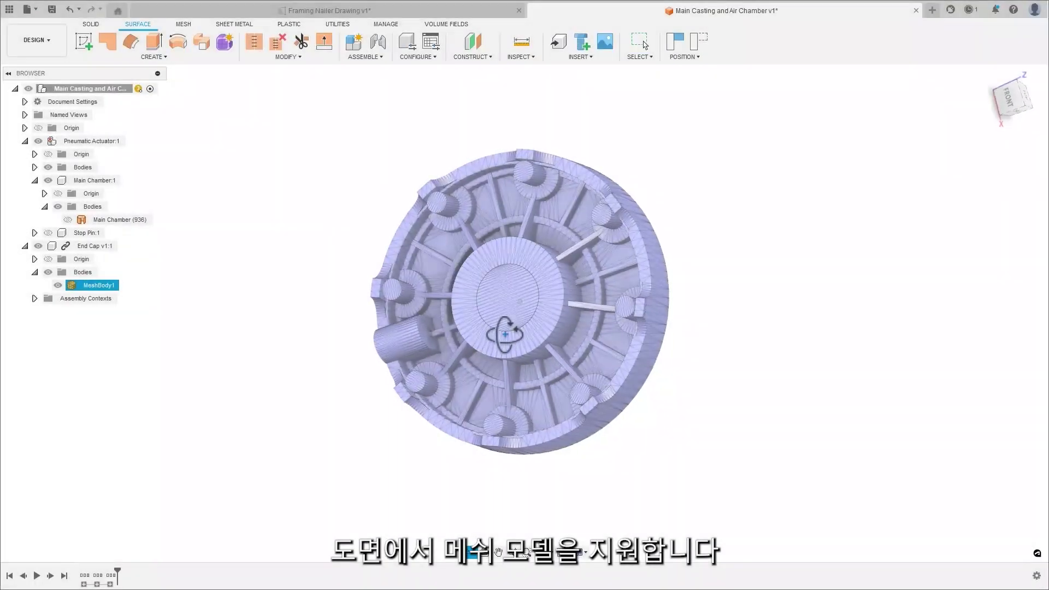
Step: Dimension the End Cap side view with an 82.41 height and a width below it
{"action": "mouse_move", "coordinate": [503, 328]}
{"action": "middle_mouse_down", "text": "shift"}
{"action": "mouse_move", "coordinate": [553, 335]}
{"action": "mouse_move", "coordinate": [502, 192]}
{"action": "middle_mouse_up", "text": "shift"}
{"action": "left_click", "coordinate": [440, 13]}
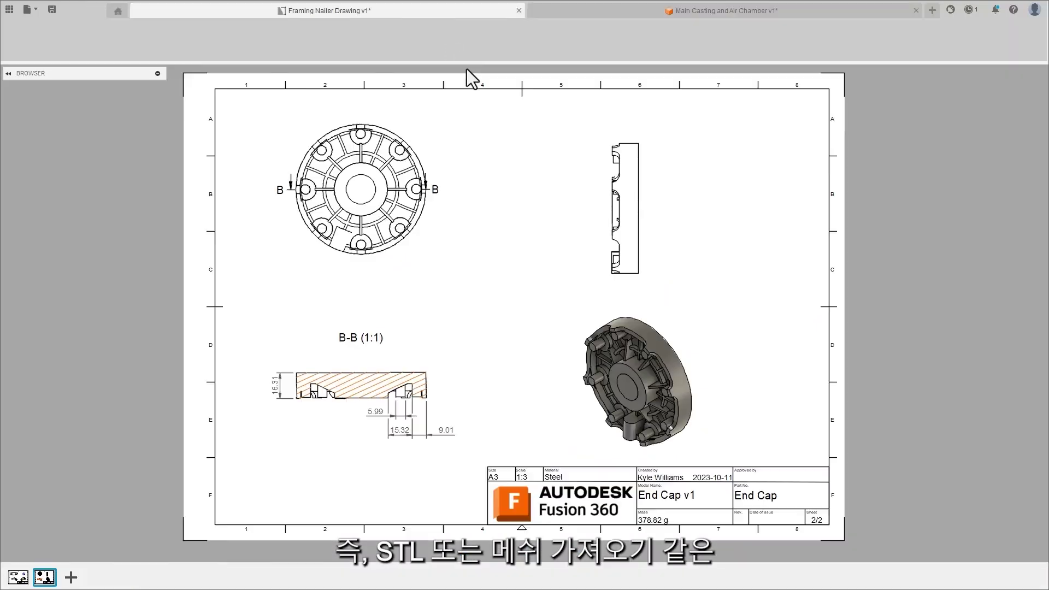
{"action": "left_click", "coordinate": [386, 57]}
{"action": "left_click", "coordinate": [356, 109]}
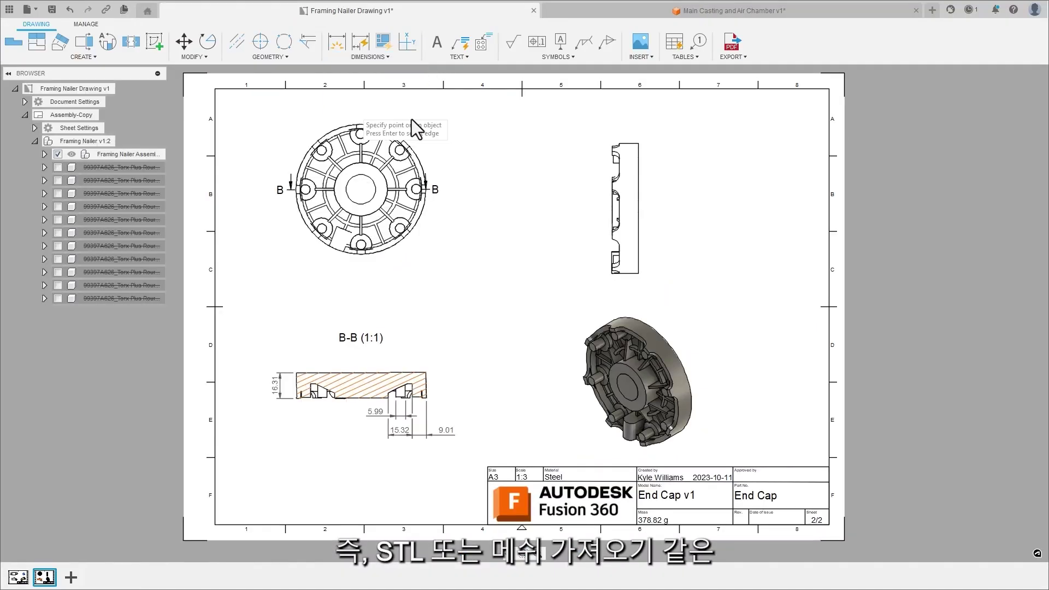
{"action": "left_click", "coordinate": [637, 142]}
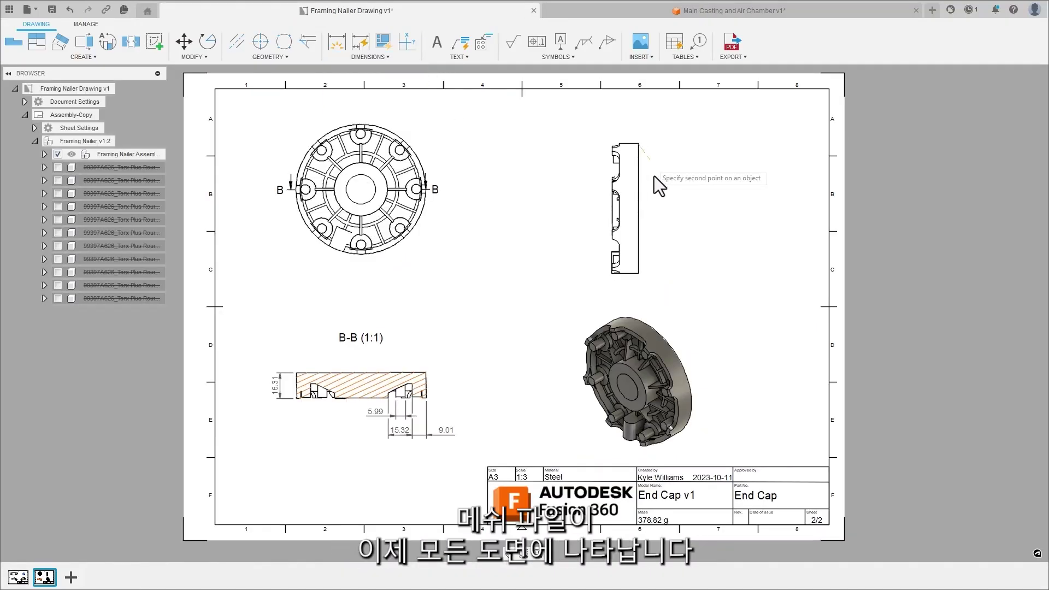
{"action": "left_click", "coordinate": [639, 276]}
{"action": "left_click", "coordinate": [669, 210]}
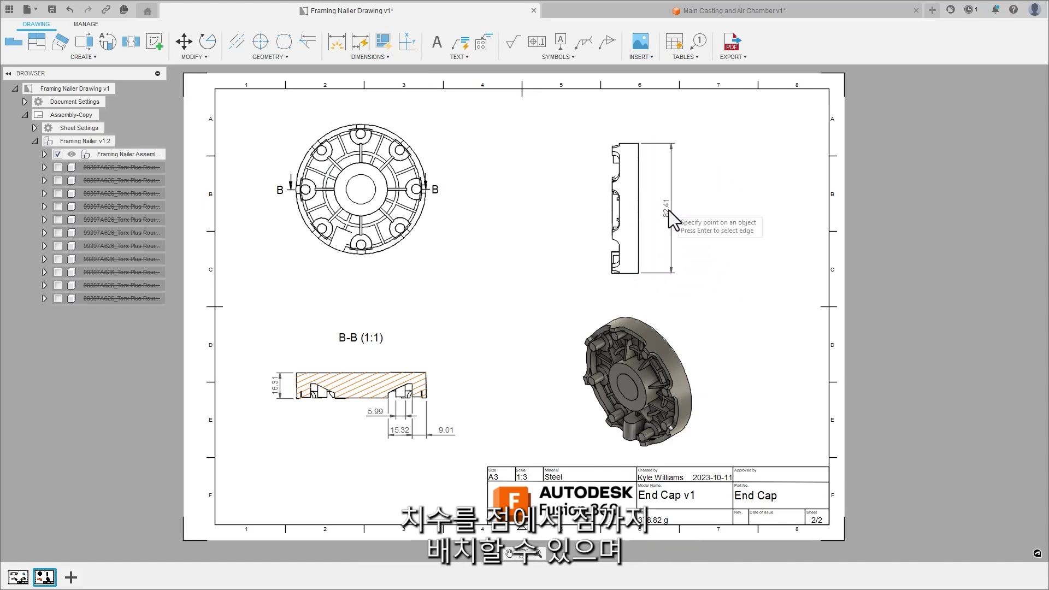
{"action": "left_click", "coordinate": [611, 273]}
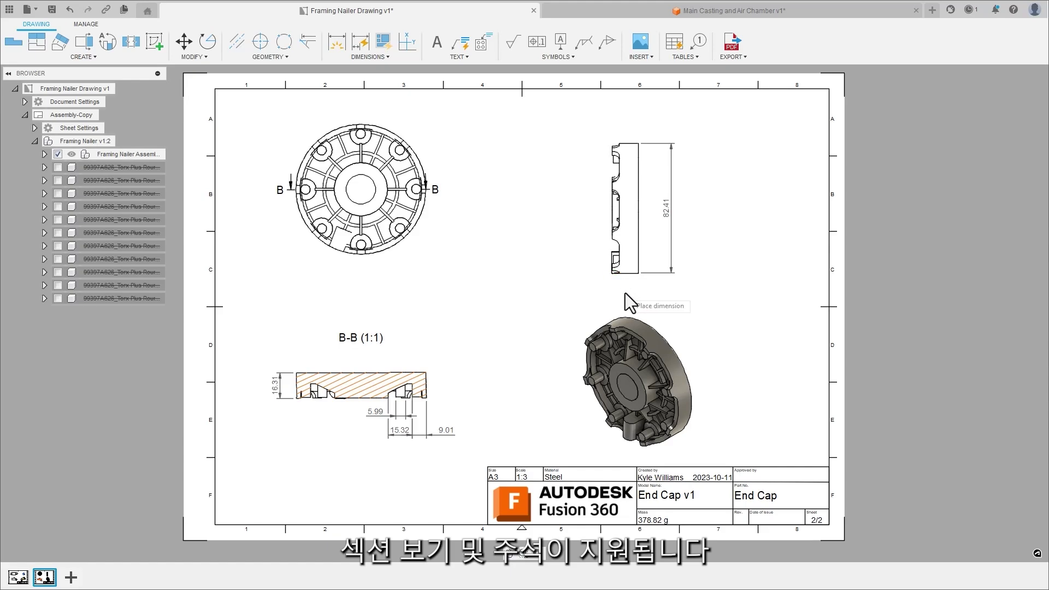
{"action": "left_click", "coordinate": [625, 293]}
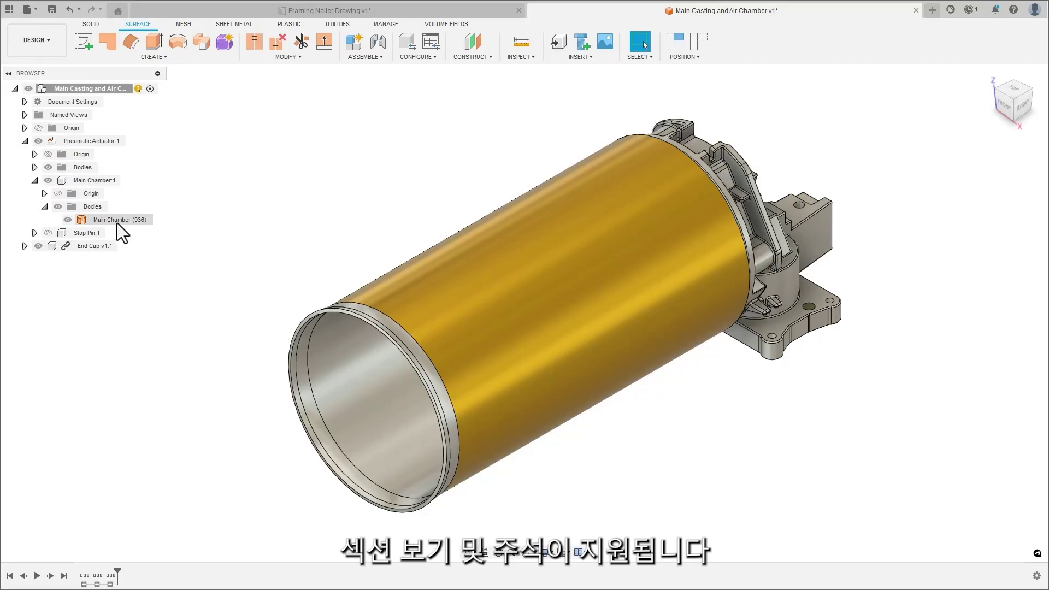
Step: Add an 84.41 height and a 171.27 length dimension to section view A-A
{"action": "left_click", "coordinate": [117, 223]}
{"action": "left_click", "coordinate": [329, 14]}
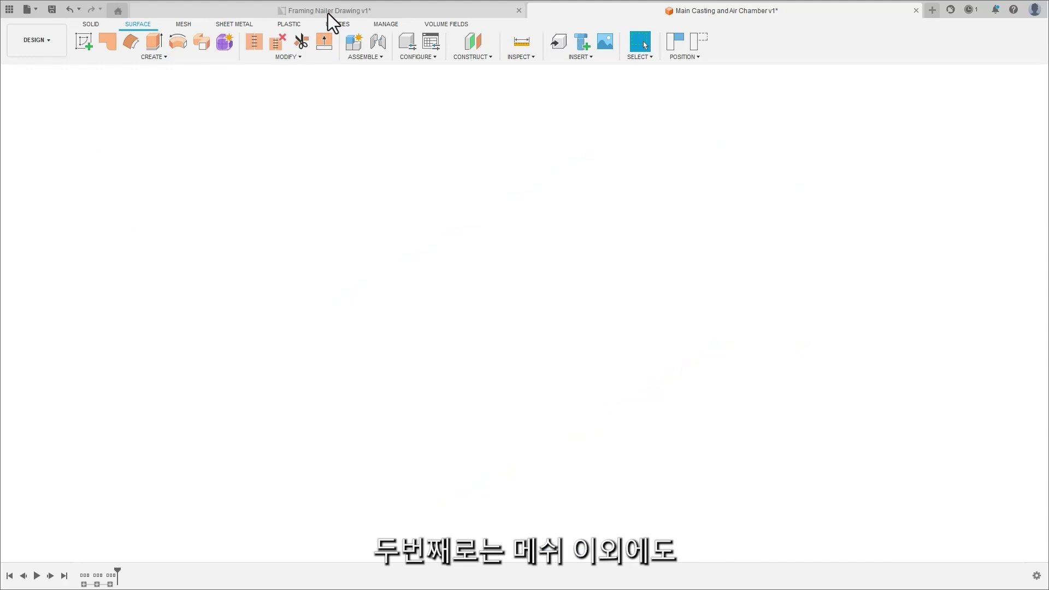
{"action": "scroll", "coordinate": [335, 398], "scroll_direction": "up", "scroll_amount": 3}
{"action": "scroll", "coordinate": [309, 440], "scroll_direction": "up", "scroll_amount": 2}
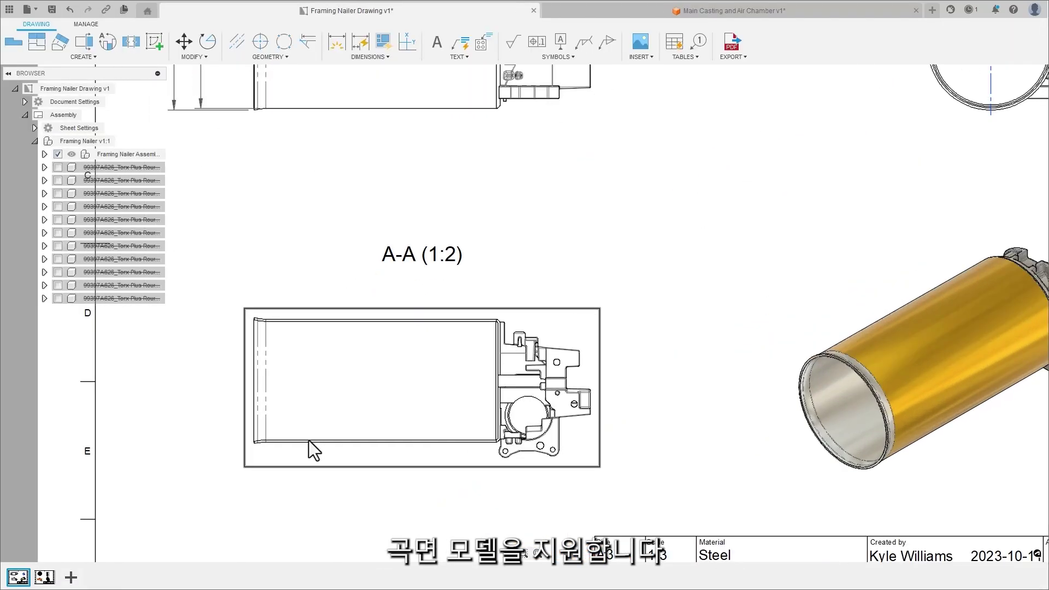
{"action": "left_click", "coordinate": [253, 442]}
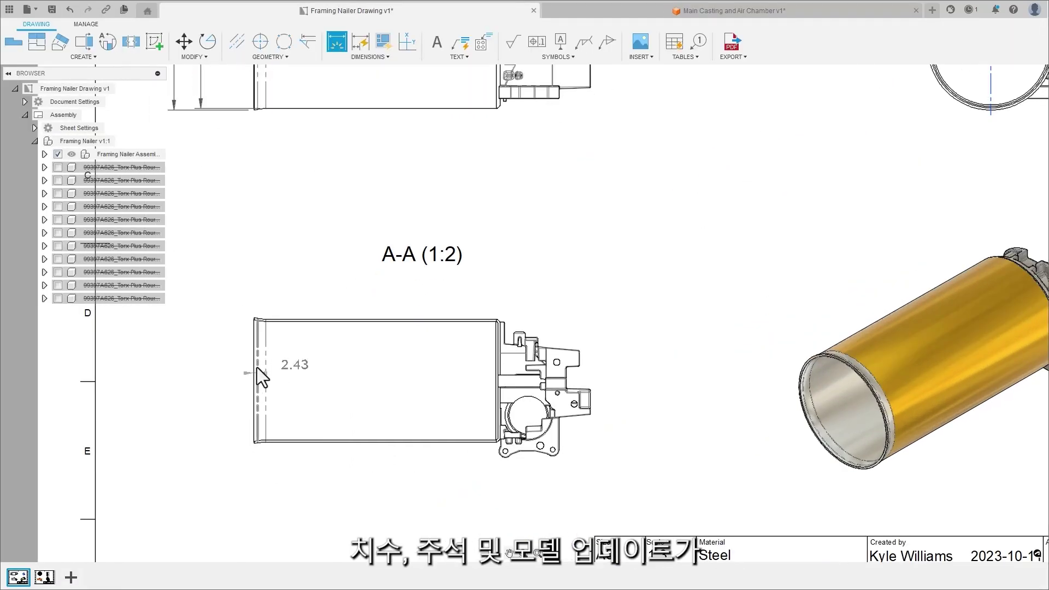
{"action": "left_click", "coordinate": [254, 326]}
{"action": "left_click", "coordinate": [200, 371]}
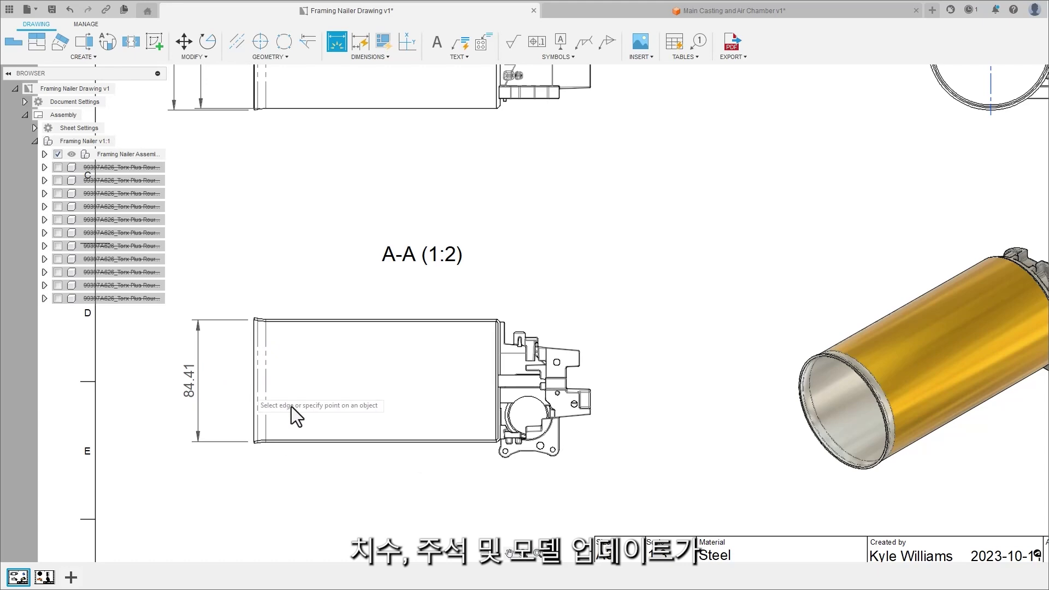
{"action": "left_click", "coordinate": [500, 439]}
{"action": "left_click", "coordinate": [253, 441]}
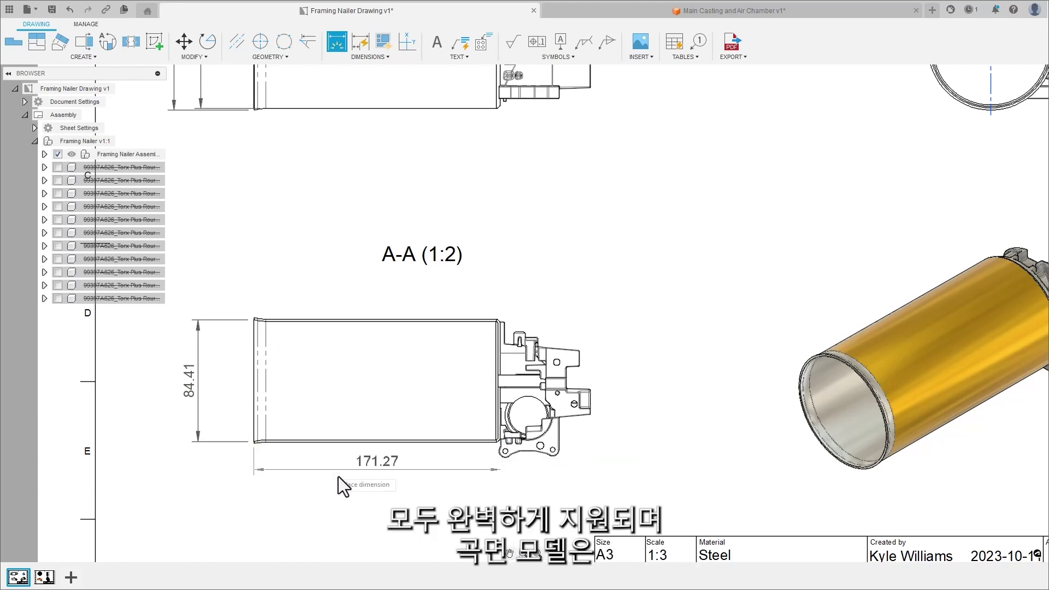
{"action": "left_click", "coordinate": [365, 486]}
{"action": "scroll", "coordinate": [374, 481], "scroll_direction": "down", "scroll_amount": 2}
{"action": "scroll", "coordinate": [374, 480], "scroll_direction": "down", "scroll_amount": 2}
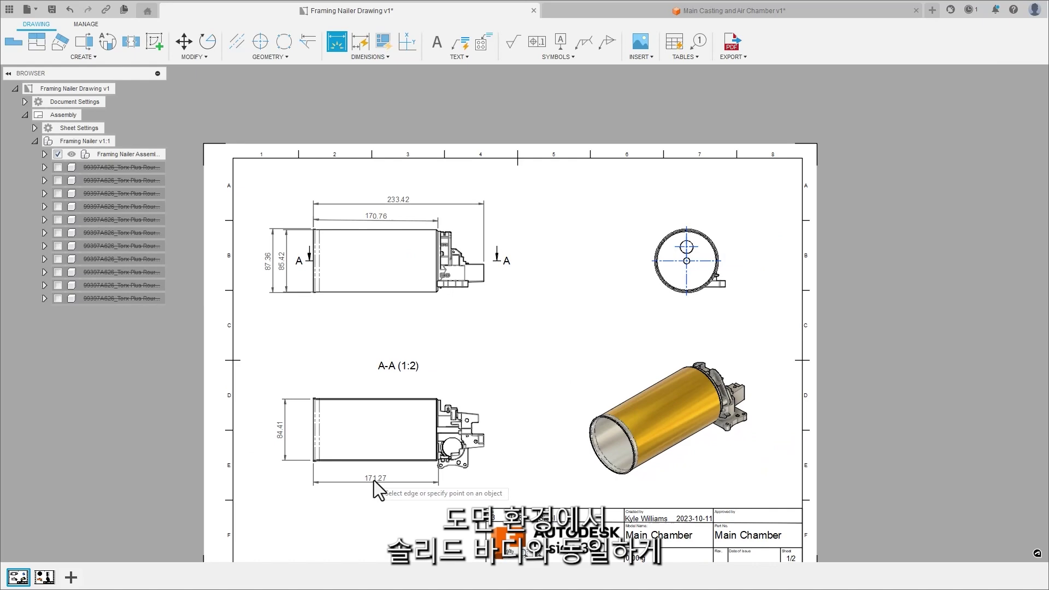
{"action": "key", "text": "Escape"}
{"action": "middle_click_drag", "start_coordinate": [571, 427], "coordinate": [571, 384]}
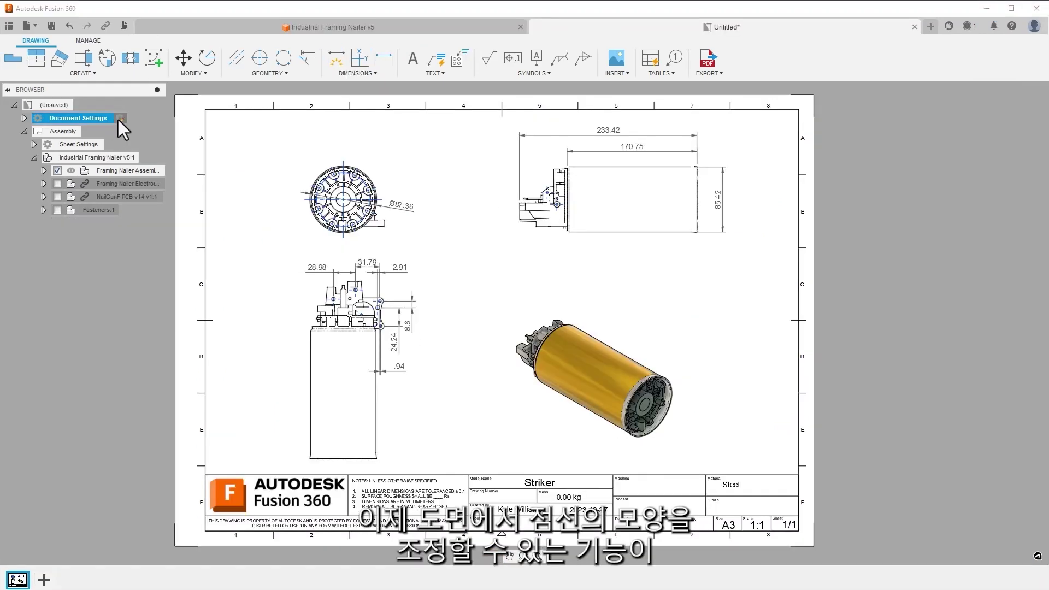
Step: Change the Striker drawing's Line Type Scale under Line Widths to 5 and apply it
{"action": "left_click", "coordinate": [121, 119]}
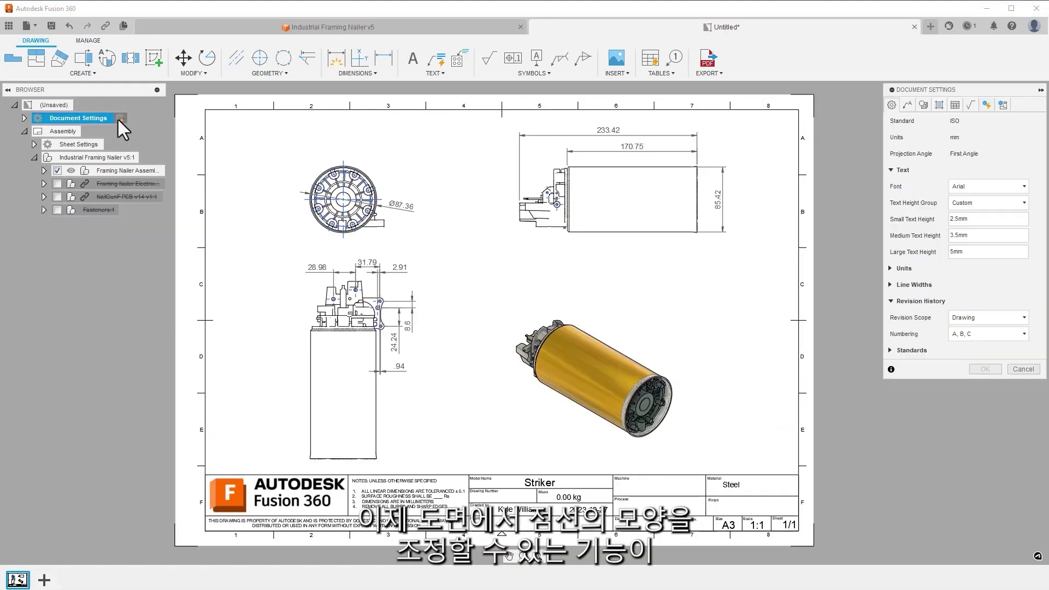
{"action": "left_click", "coordinate": [891, 286]}
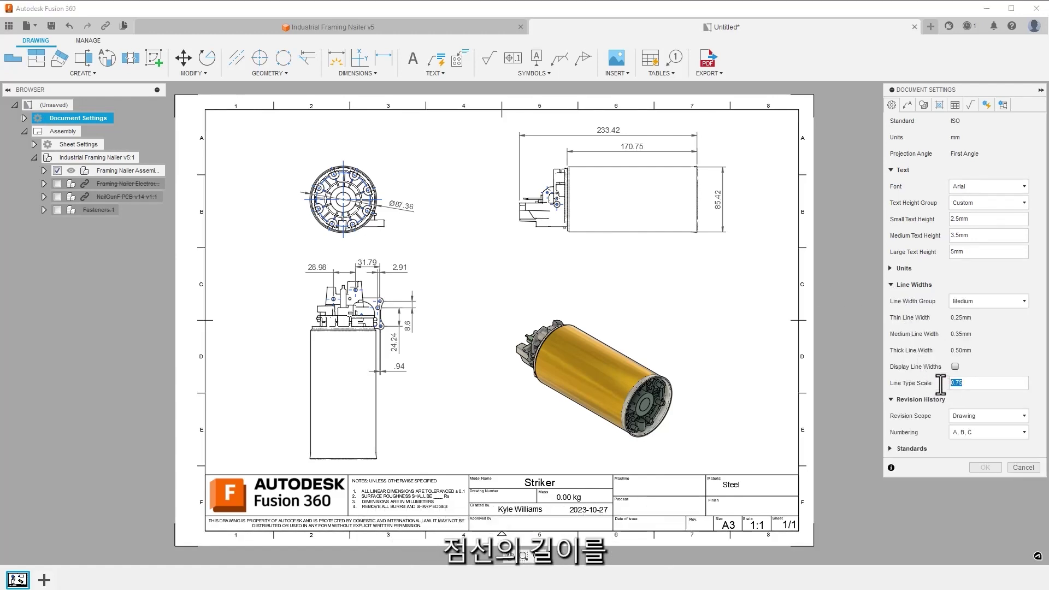
{"action": "type", "text": "0.75"}
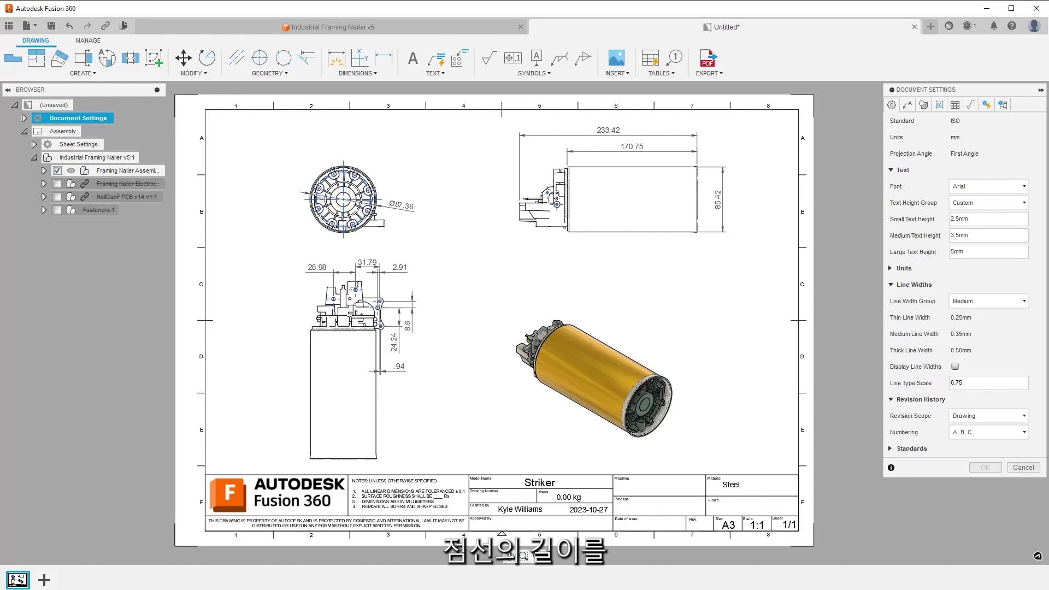
{"action": "key", "text": "Return"}
{"action": "scroll", "coordinate": [422, 223], "scroll_direction": "up", "scroll_amount": 5}
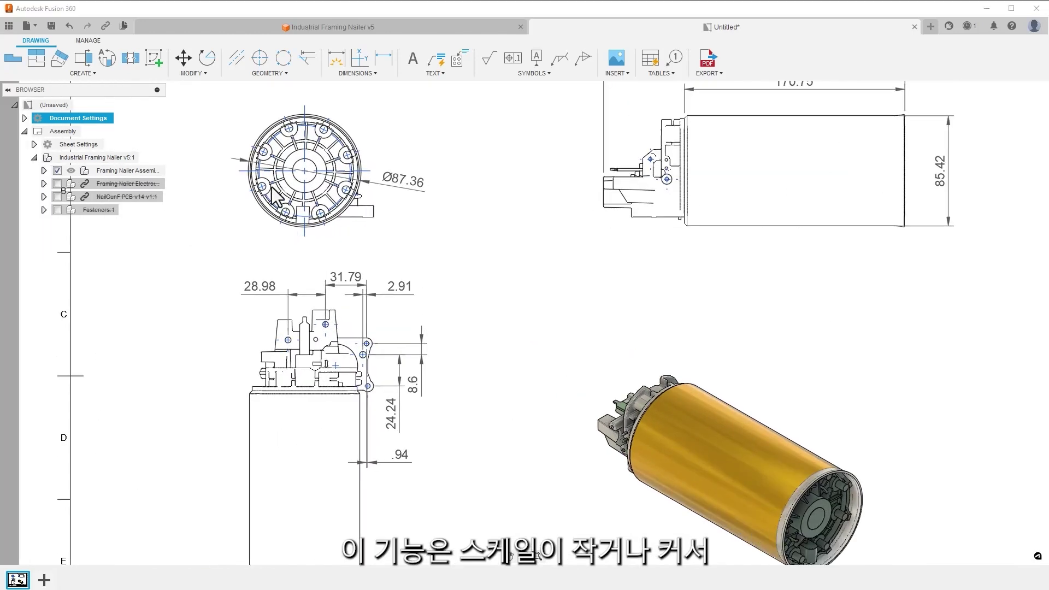
{"action": "left_click", "coordinate": [121, 120]}
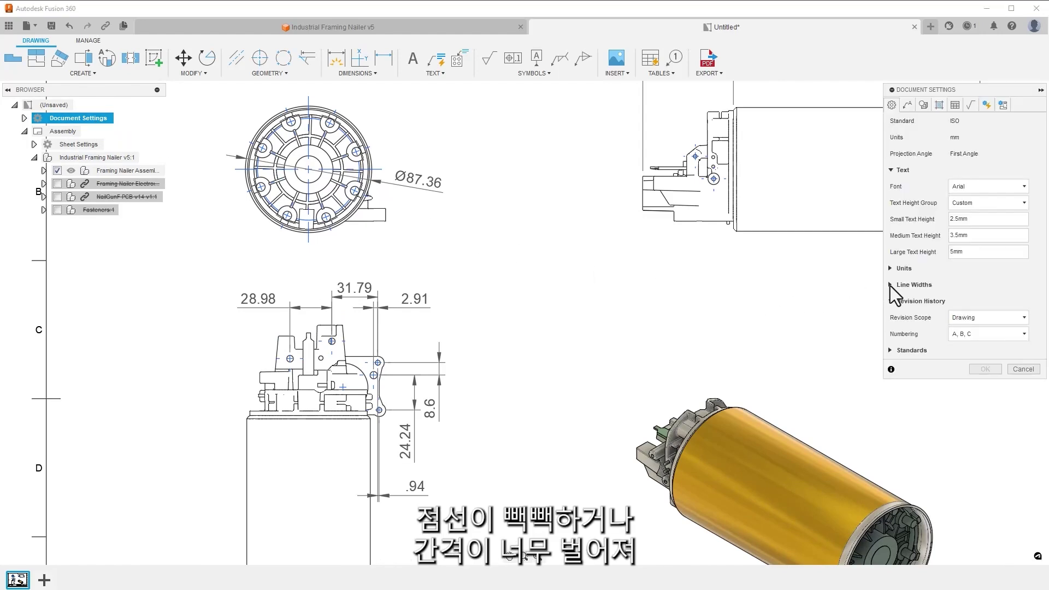
{"action": "left_click", "coordinate": [889, 287]}
{"action": "key", "text": "BackSpace"}
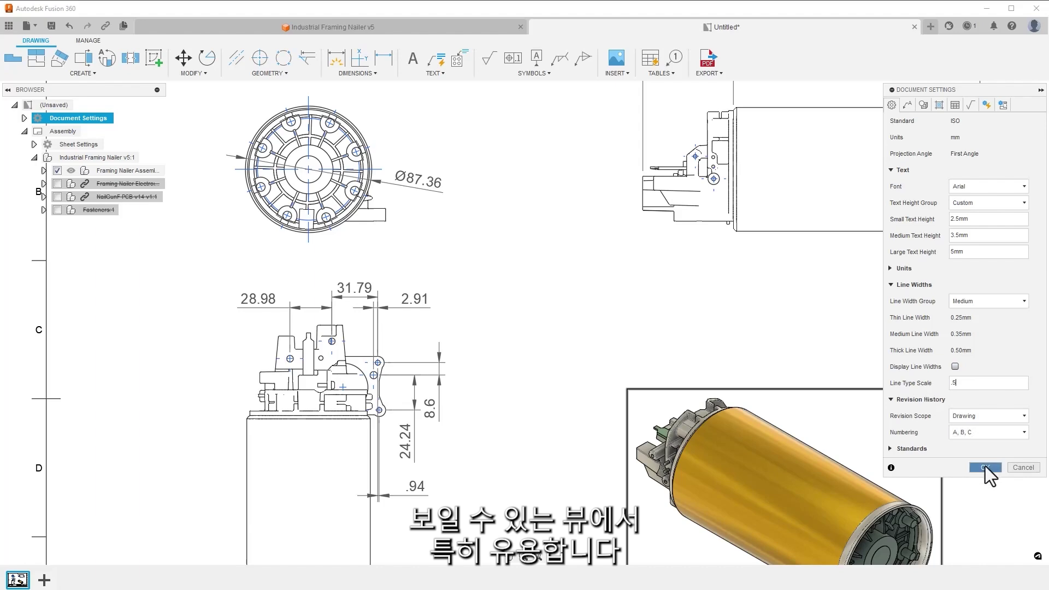
{"action": "left_click", "coordinate": [986, 466]}
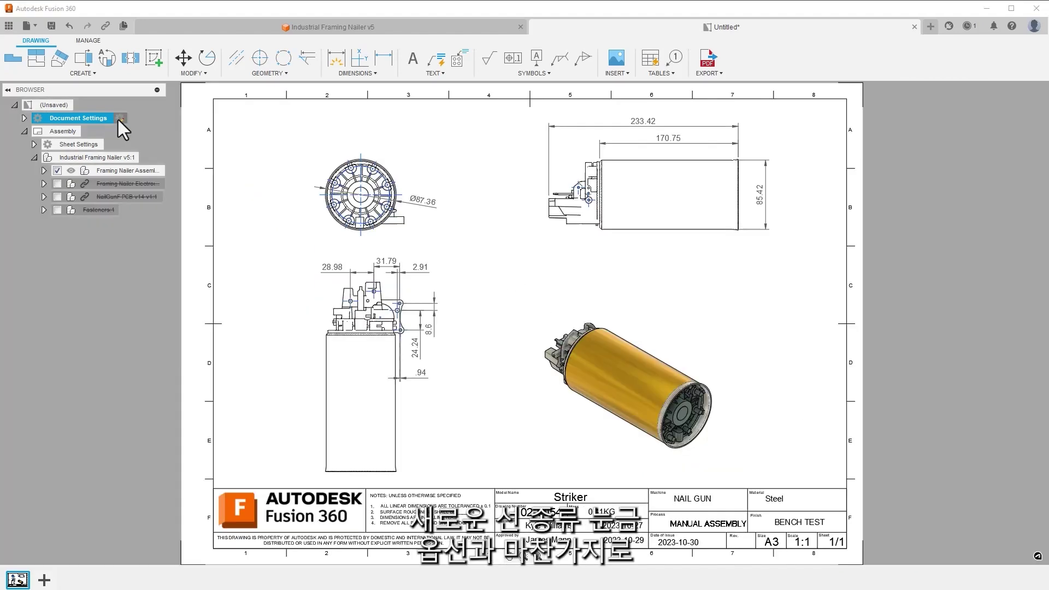
Step: Switch the Text Height Group to Custom with 1.1, 2.95 and 5.99 mm heights
{"action": "left_click", "coordinate": [119, 118]}
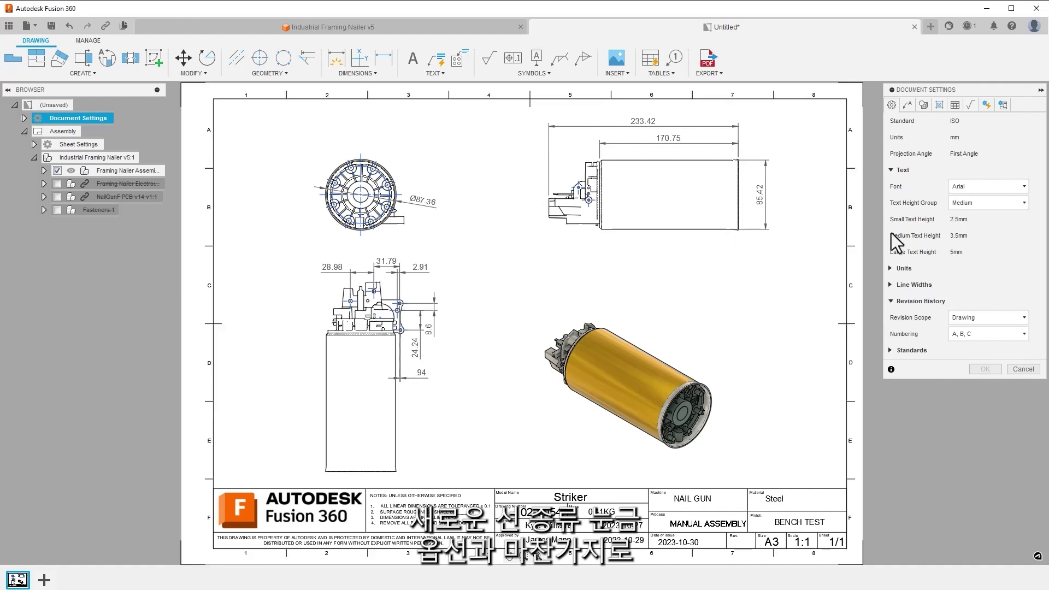
{"action": "left_click", "coordinate": [983, 205]}
{"action": "left_click", "coordinate": [972, 248]}
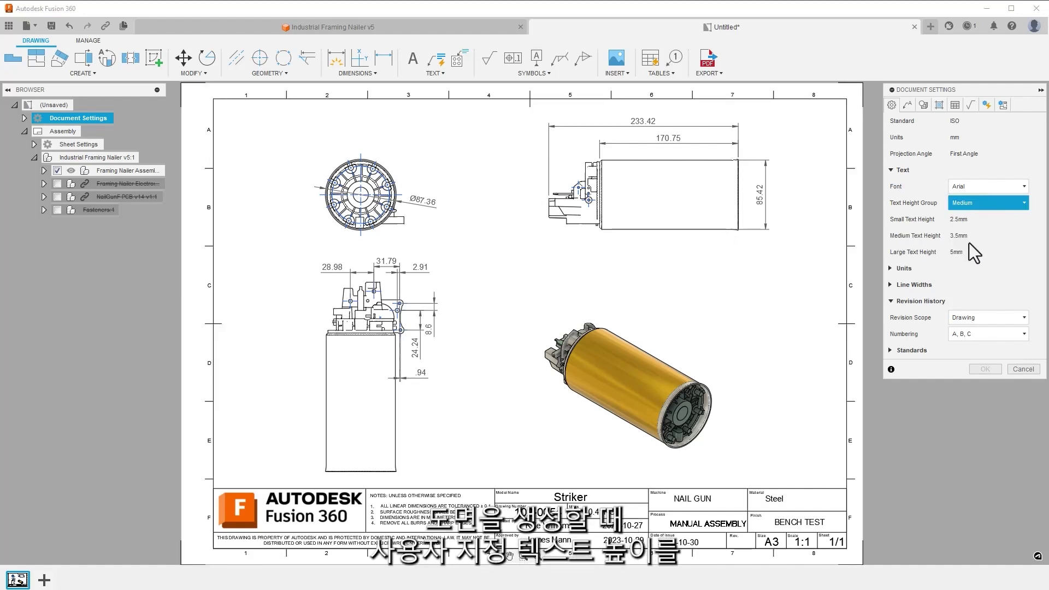
{"action": "type", "text": "1"}
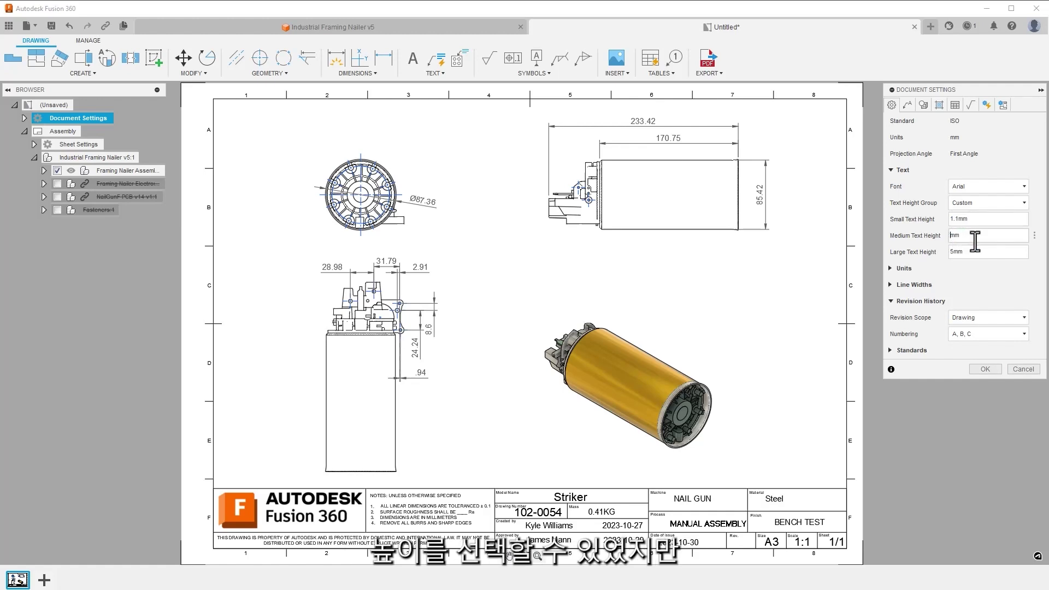
{"action": "type", "text": "2.95"}
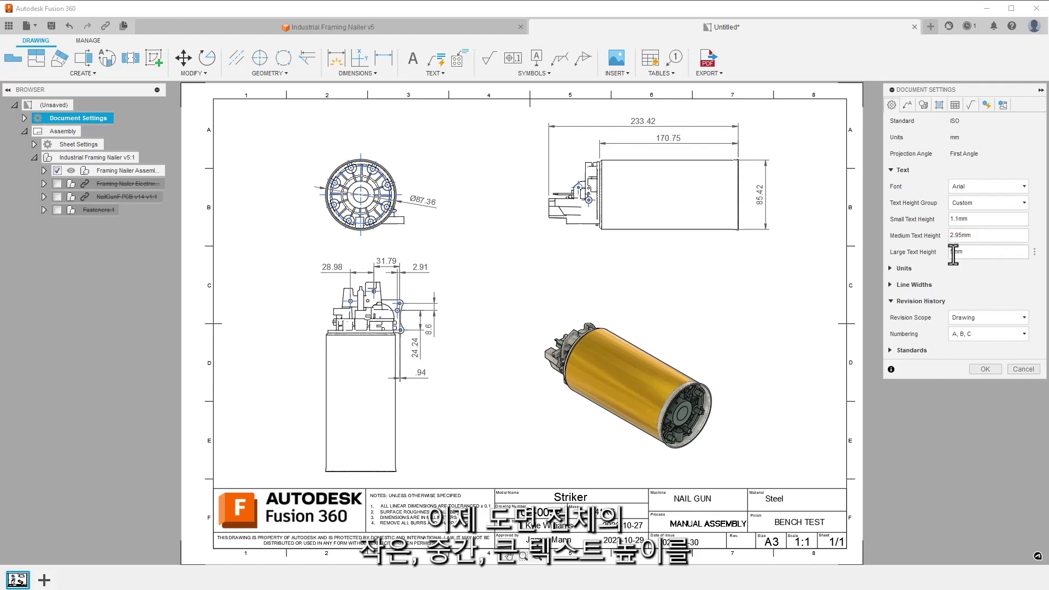
{"action": "left_click", "coordinate": [1010, 254]}
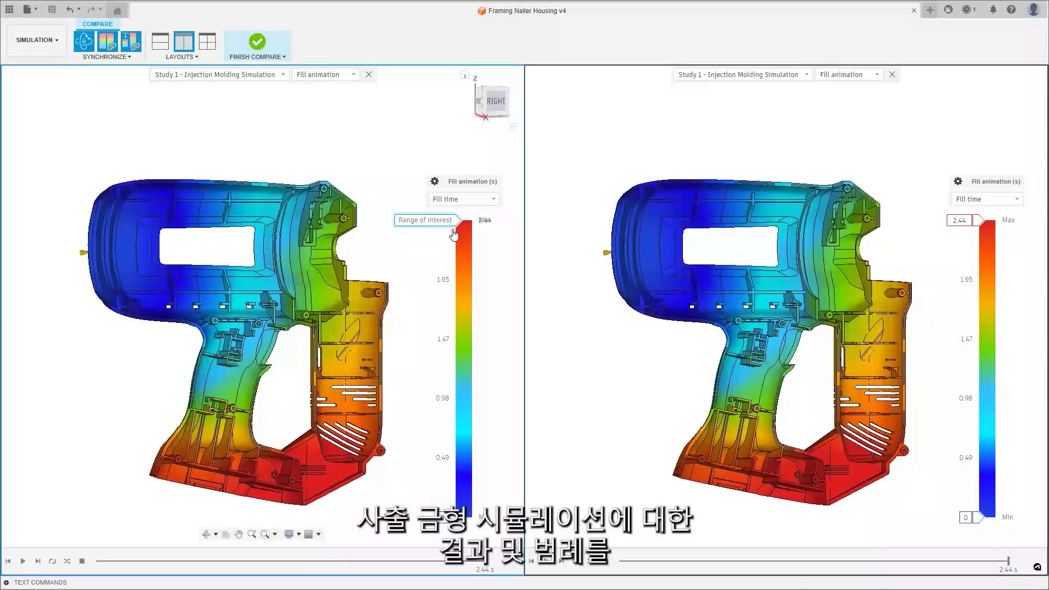
Step: Limit the fill range to 2.26 and switch results between Plastic flow and Fill time
{"action": "mouse_move", "coordinate": [451, 251]}
{"action": "left_mouse_down"}
{"action": "mouse_move", "coordinate": [444, 351]}
{"action": "mouse_move", "coordinate": [444, 220]}
{"action": "left_mouse_up"}
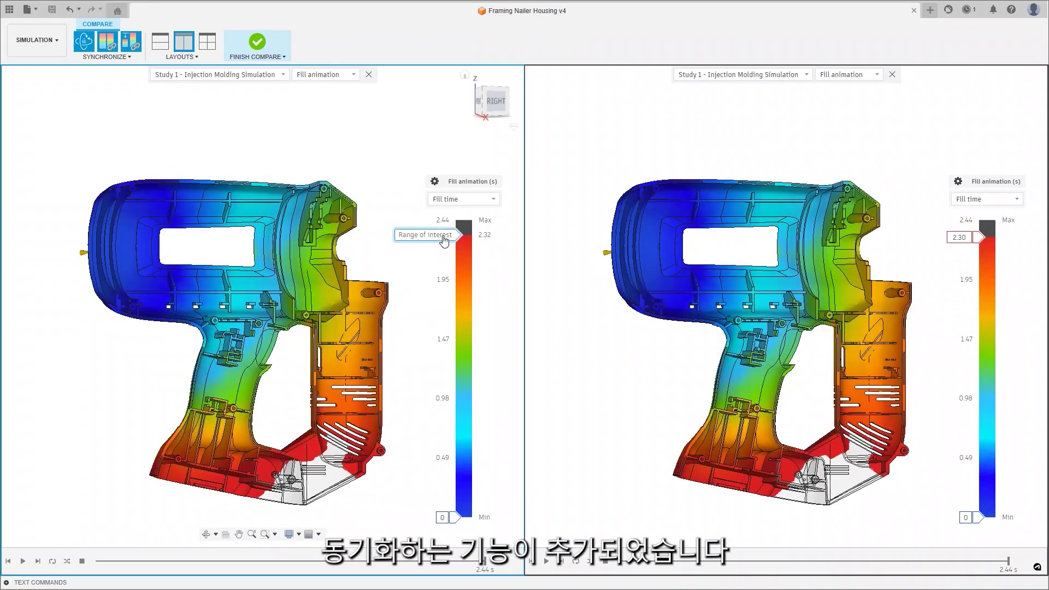
{"action": "left_click_drag", "start_coordinate": [457, 219], "coordinate": [455, 318]}
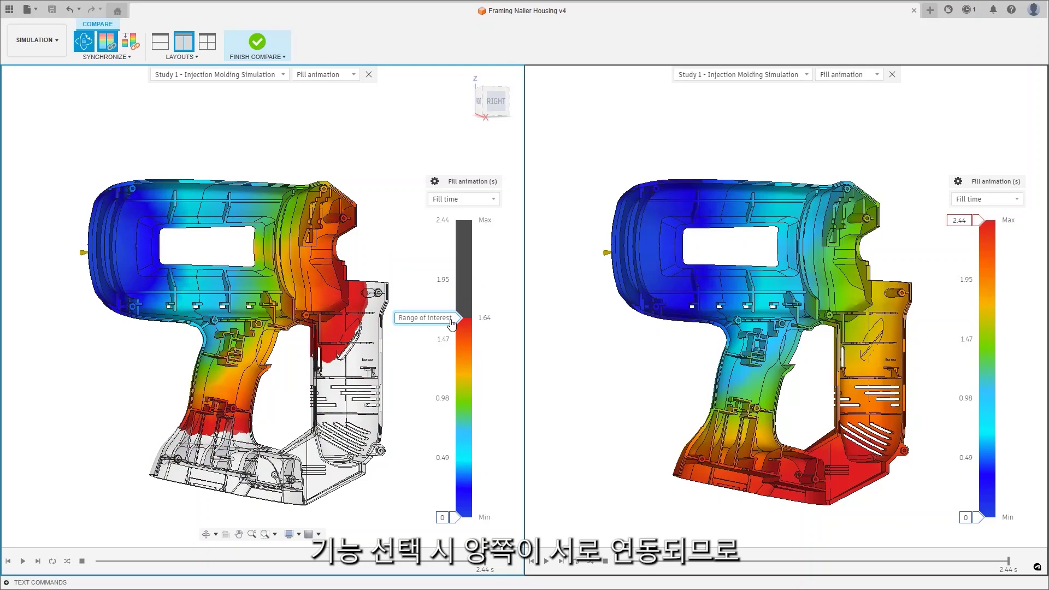
{"action": "left_click", "coordinate": [484, 202]}
{"action": "left_click", "coordinate": [464, 231]}
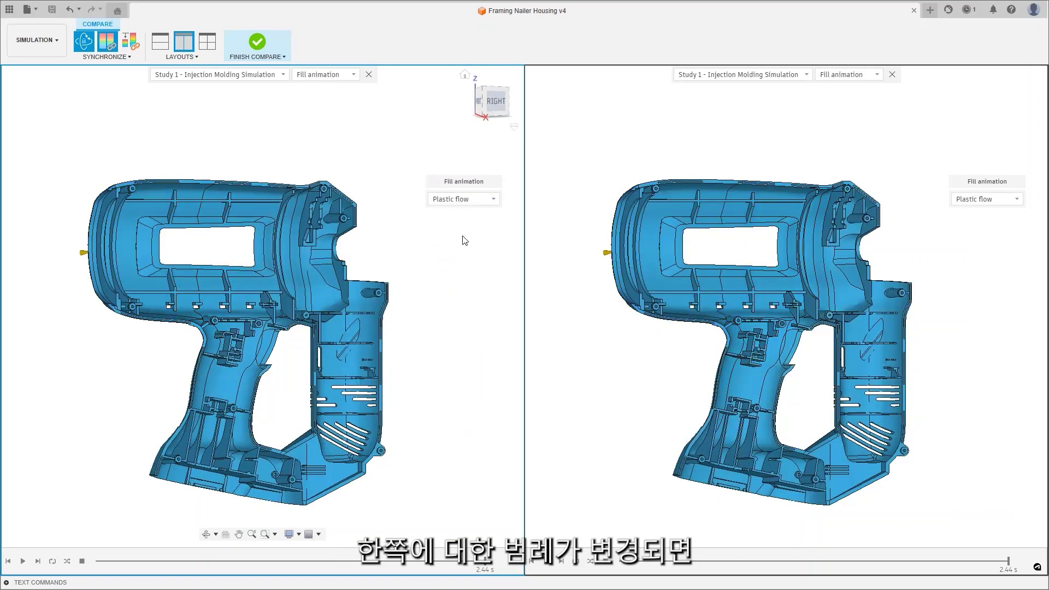
{"action": "left_click", "coordinate": [484, 199]}
{"action": "left_click", "coordinate": [474, 218]}
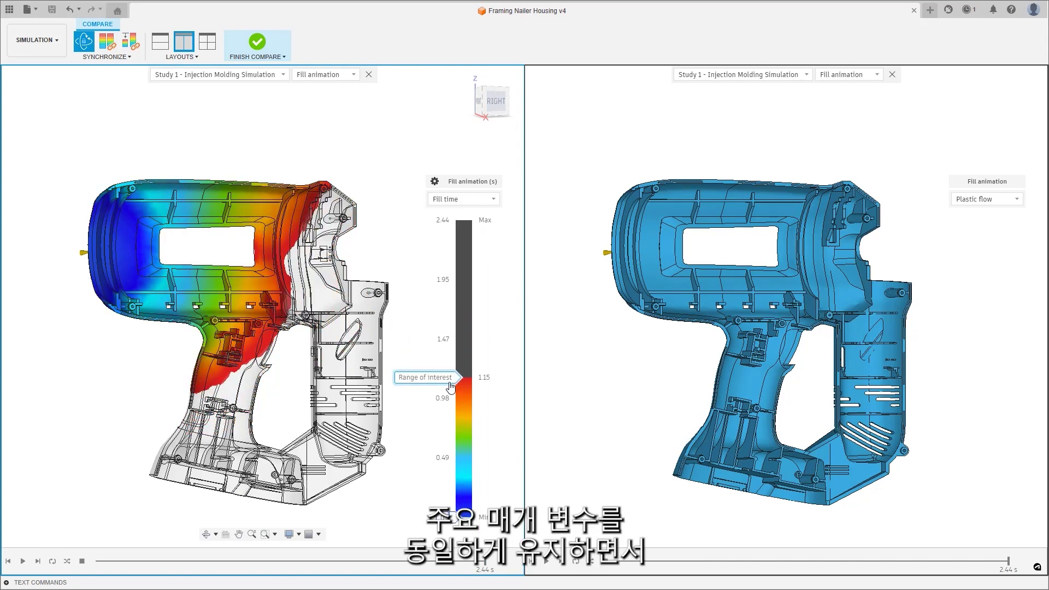
Step: Show Fill time on both results with synchronized legends and a 2.12 range
{"action": "left_click", "coordinate": [106, 43]}
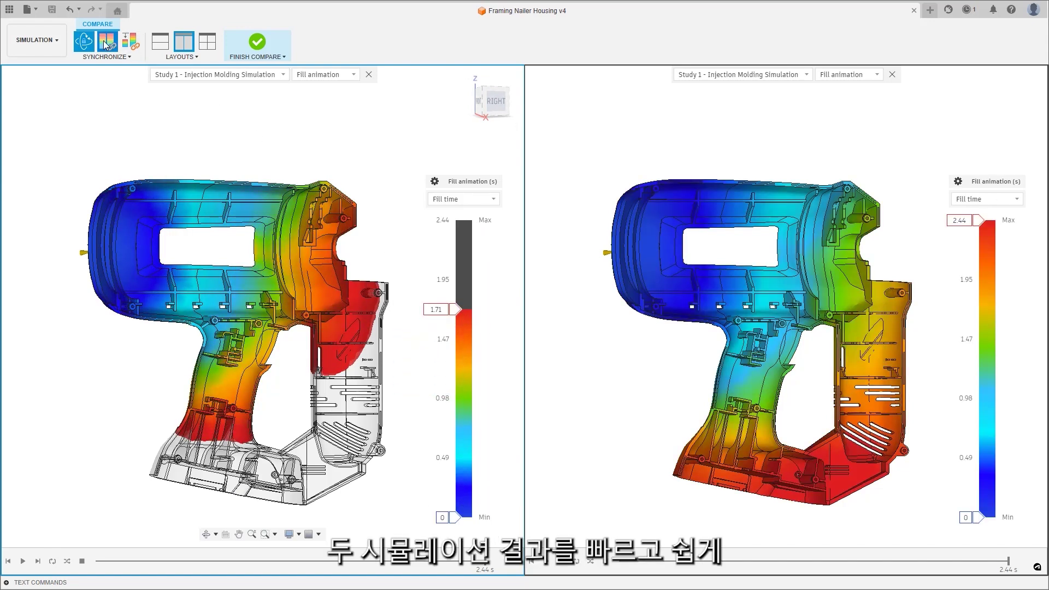
{"action": "left_click", "coordinate": [130, 42]}
{"action": "left_click_drag", "start_coordinate": [454, 309], "coordinate": [452, 219]}
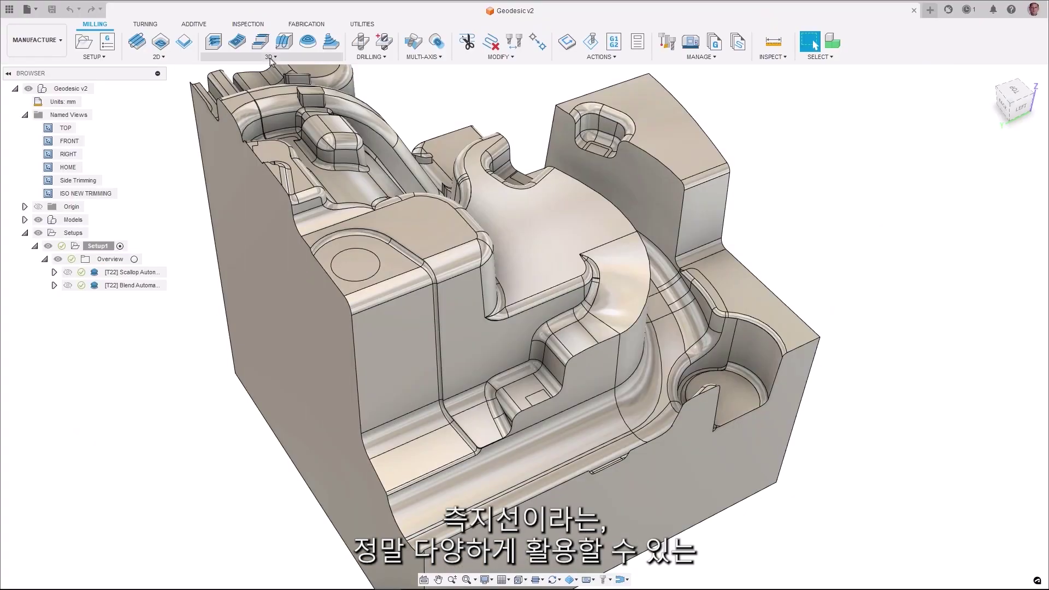
Step: Create a 3D Geodesic toolpath and review its Geometry and Machining Type options
{"action": "left_click", "coordinate": [271, 57]}
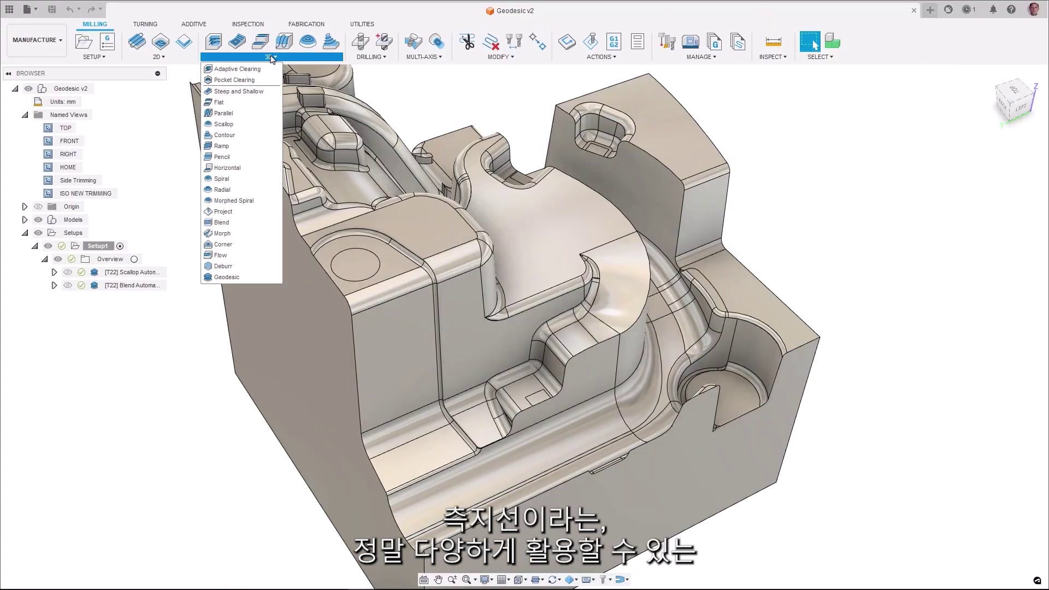
{"action": "left_click", "coordinate": [232, 278]}
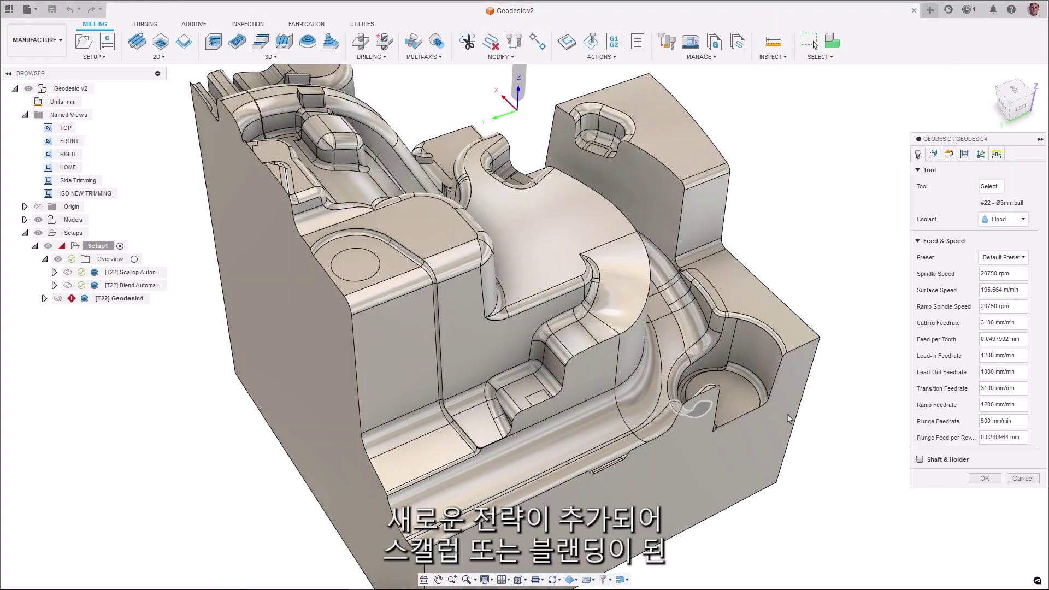
{"action": "left_click", "coordinate": [932, 155]}
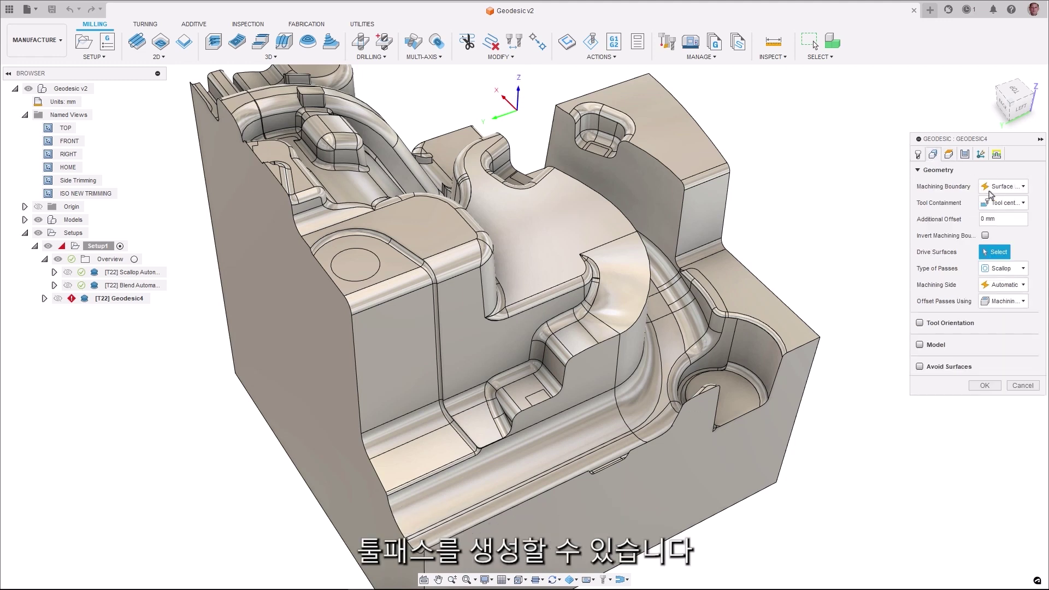
{"action": "left_click", "coordinate": [1022, 269]}
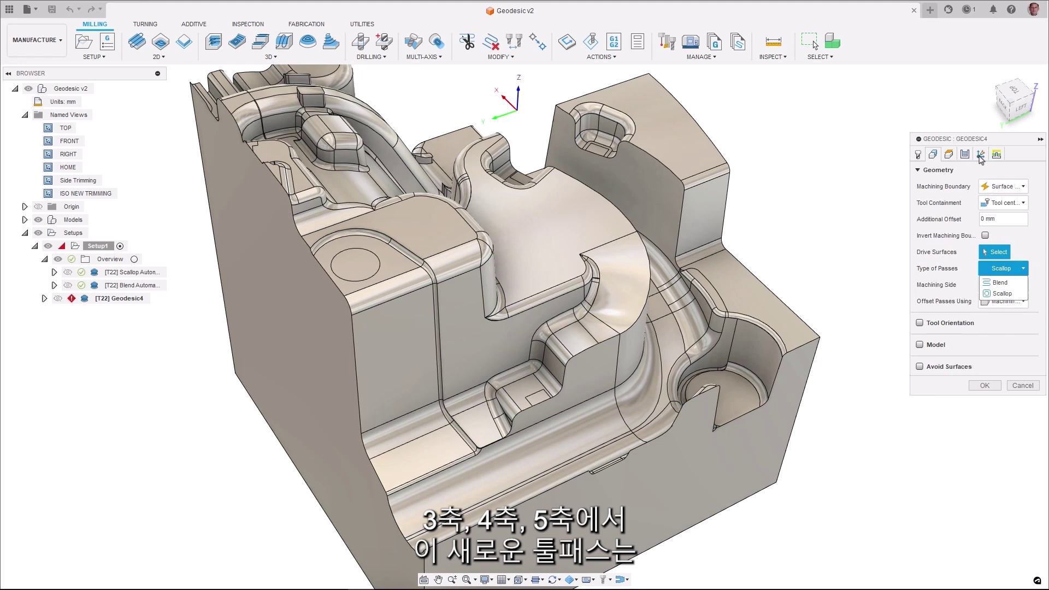
{"action": "left_click", "coordinate": [981, 157]}
{"action": "mouse_move", "coordinate": [994, 186]}
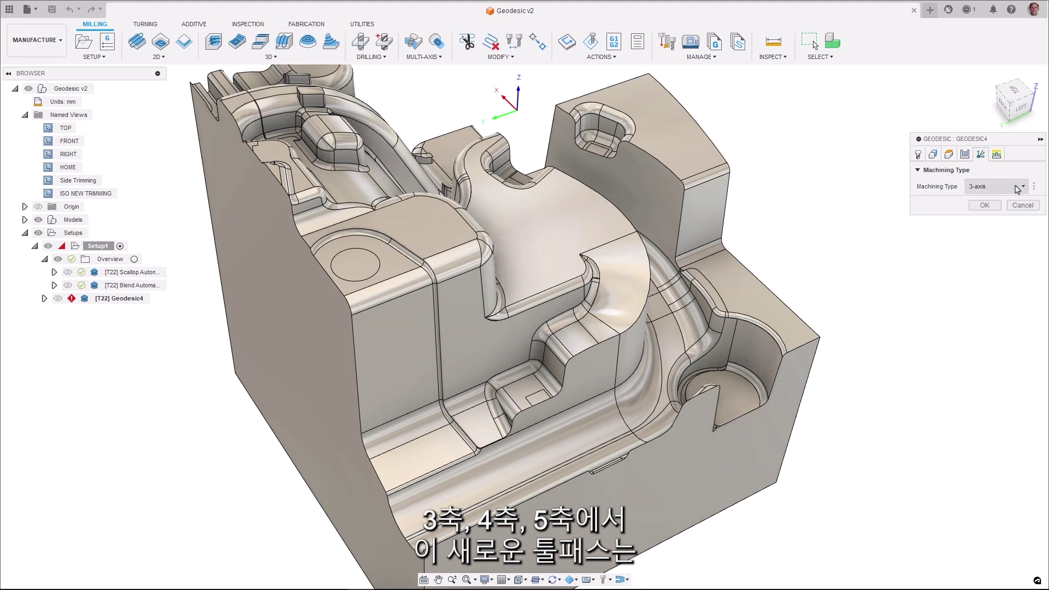
{"action": "left_click", "coordinate": [1016, 186]}
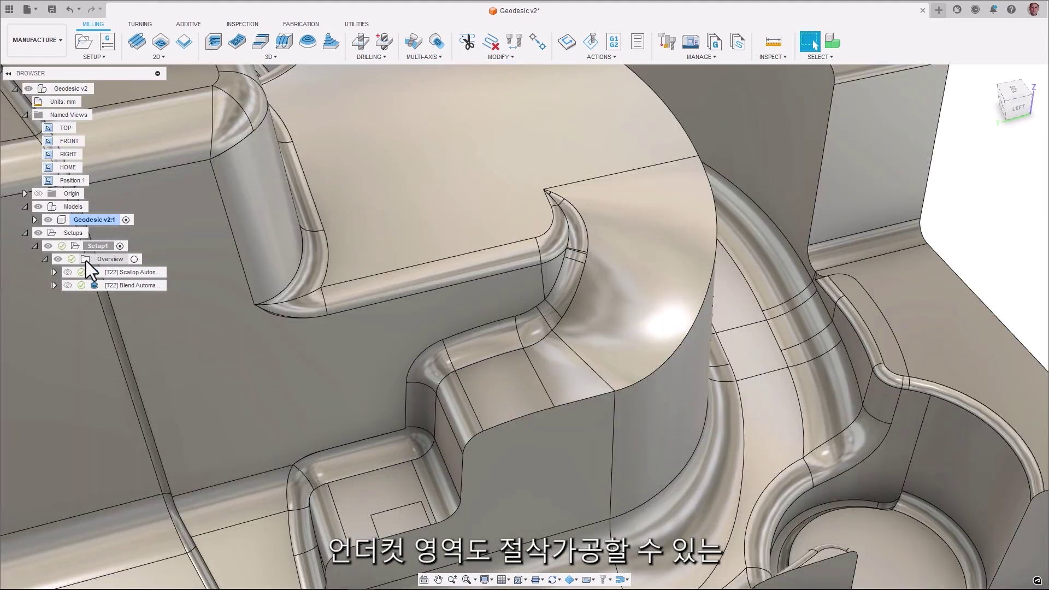
Step: View the Scallop and Blend toolpaths and set Offset Passes Using to Curve selections
{"action": "left_click", "coordinate": [96, 274]}
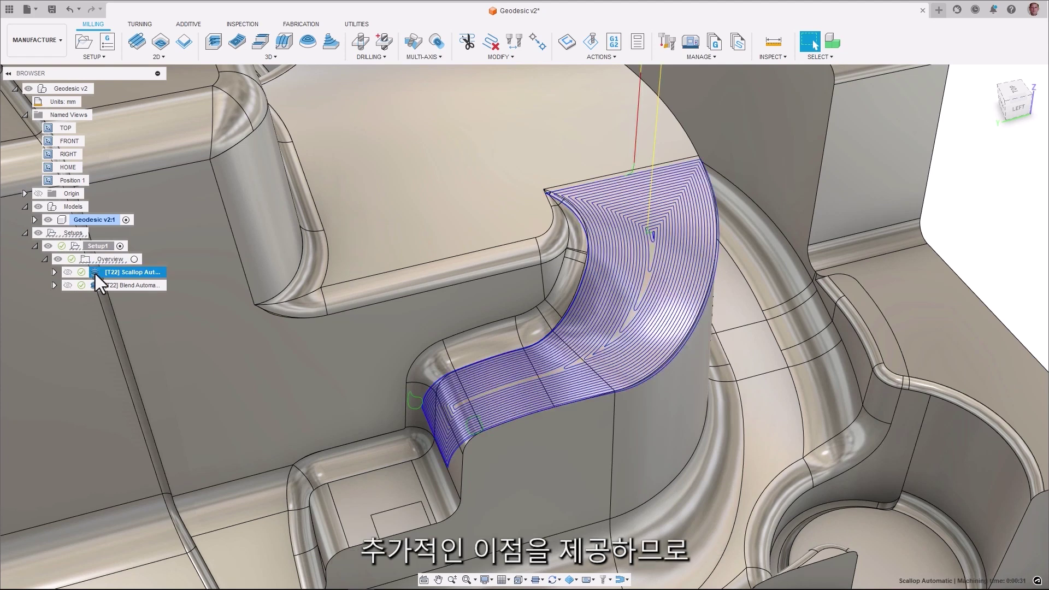
{"action": "left_click", "coordinate": [96, 282]}
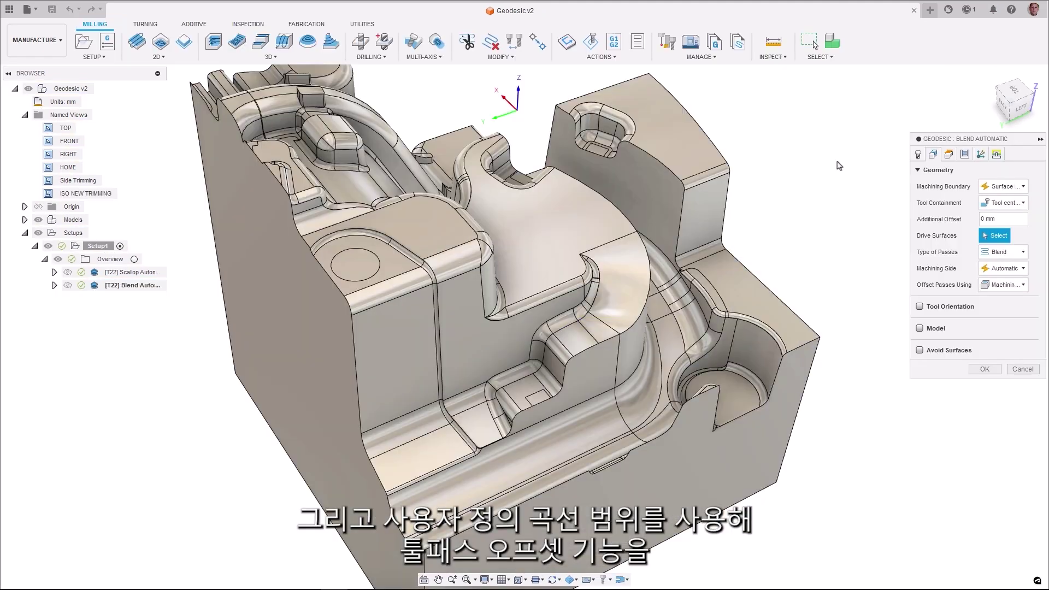
{"action": "left_click", "coordinate": [1019, 285]}
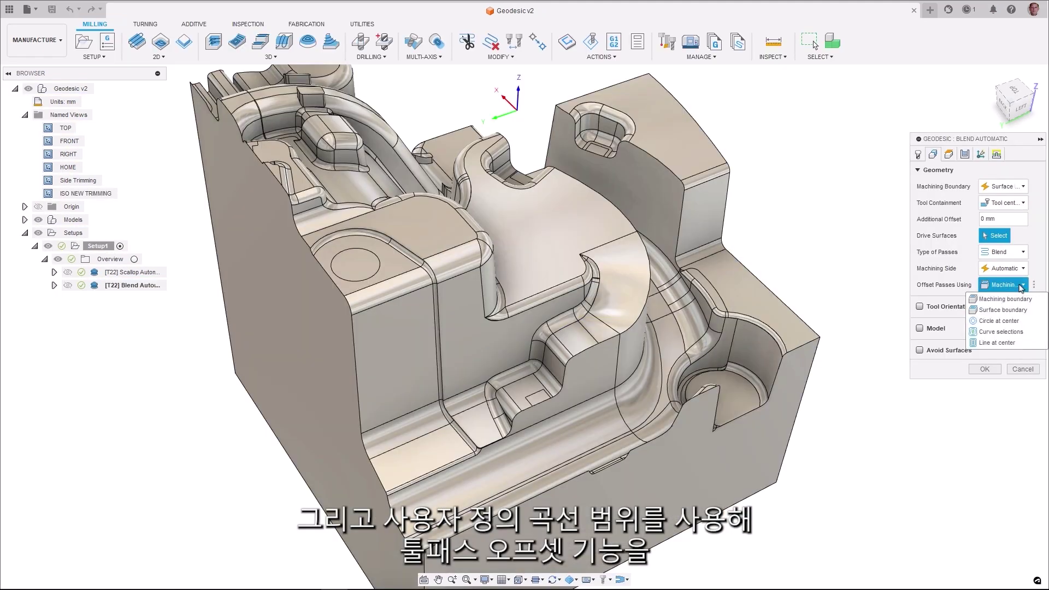
{"action": "left_click", "coordinate": [1012, 332]}
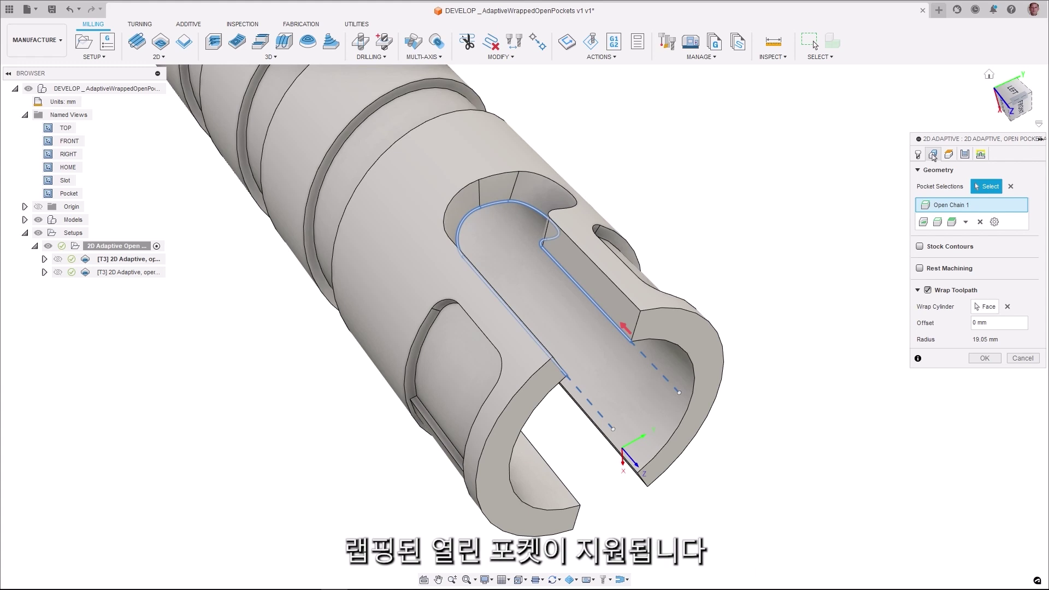
Step: Generate the wrapped open-pocket 2D Adaptive toolpath and show the second operation in the Pocket view
{"action": "left_click", "coordinate": [976, 359]}
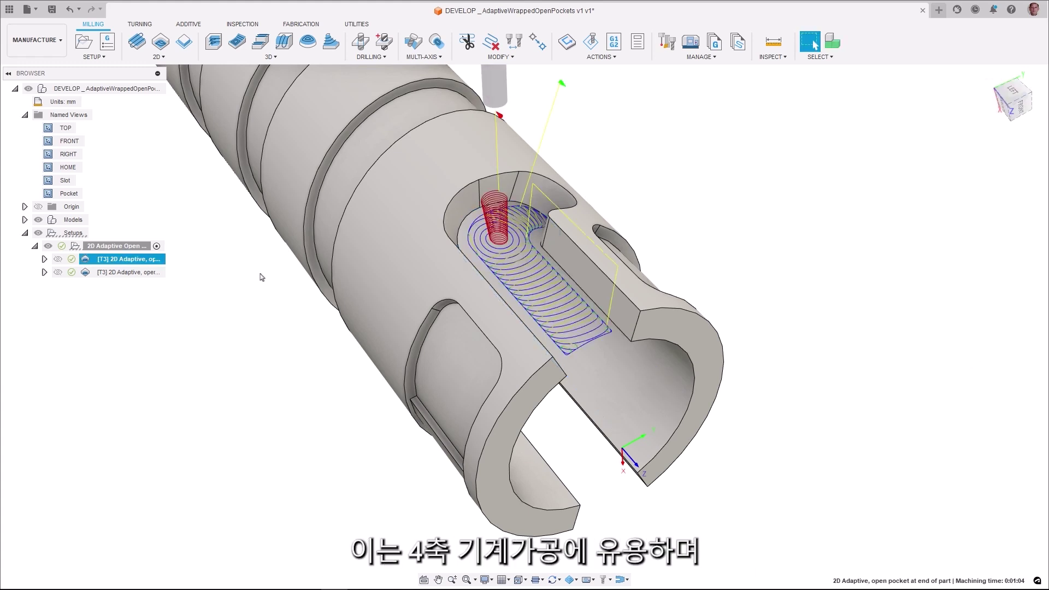
{"action": "double_click", "coordinate": [51, 195]}
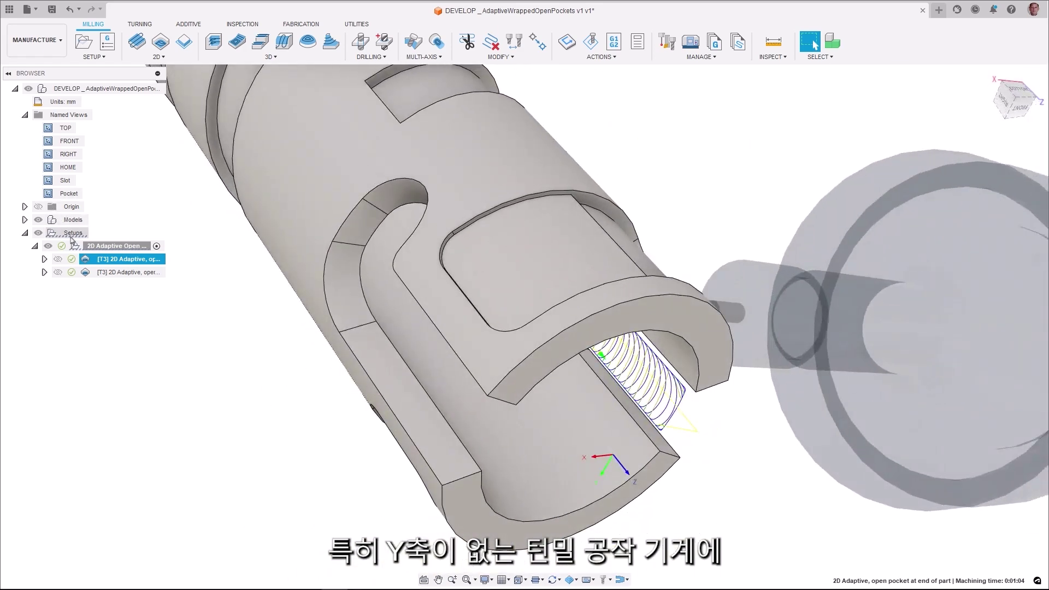
{"action": "left_click", "coordinate": [84, 273]}
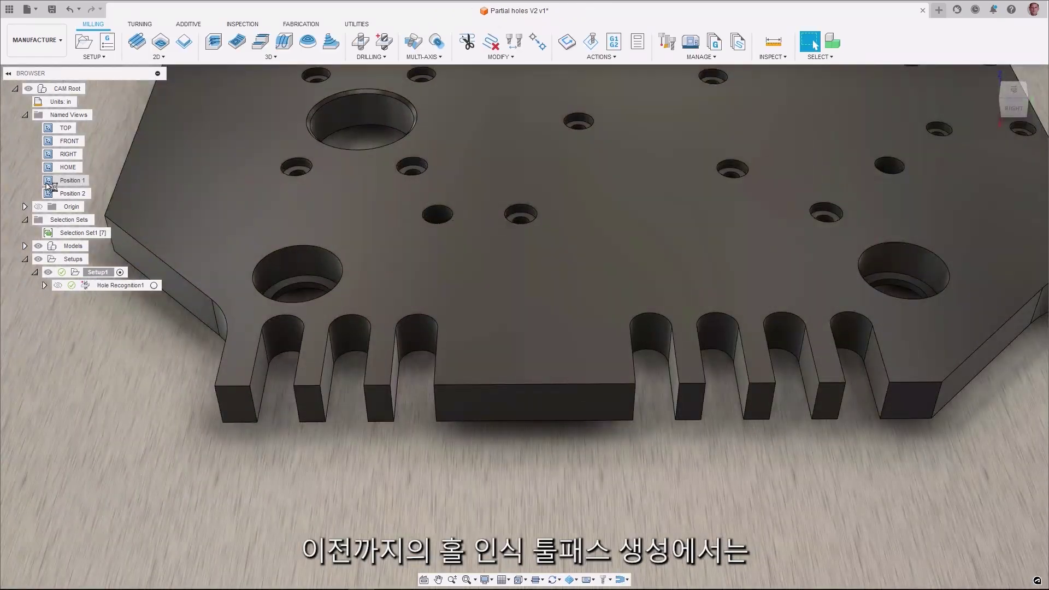
Step: Select the seven partial-hole faces and open Hole Recognition1 for editing
{"action": "mouse_move", "coordinate": [83, 234]}
{"action": "left_click", "coordinate": [110, 234]}
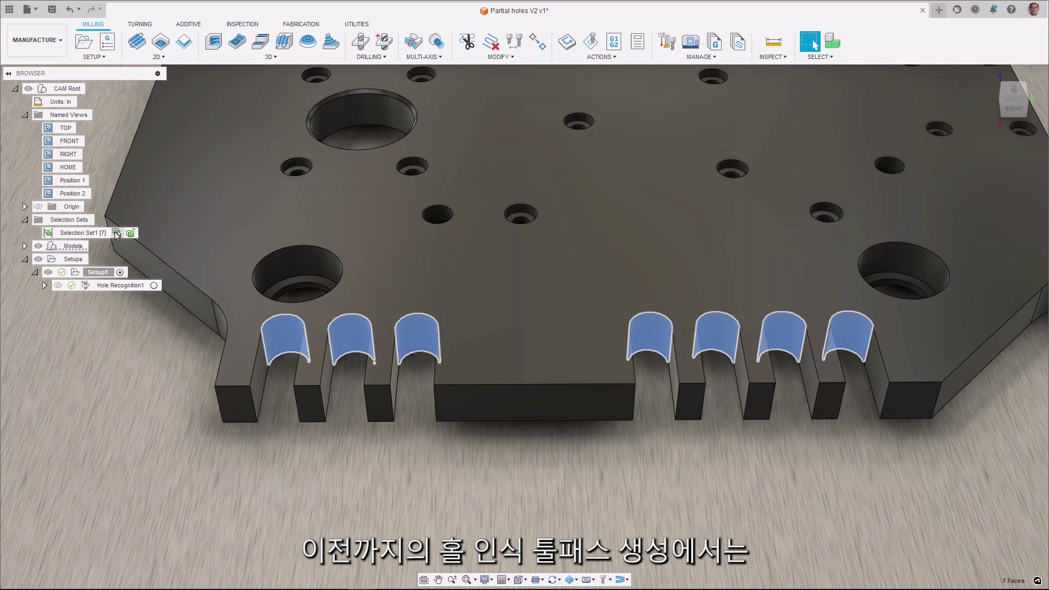
{"action": "double_click", "coordinate": [51, 194]}
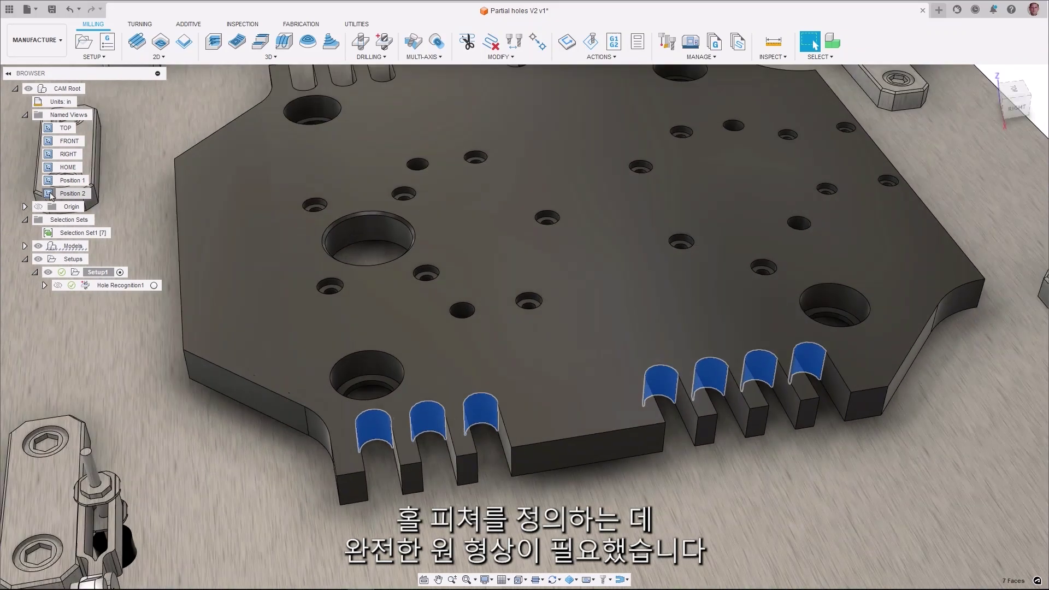
{"action": "double_click", "coordinate": [154, 291]}
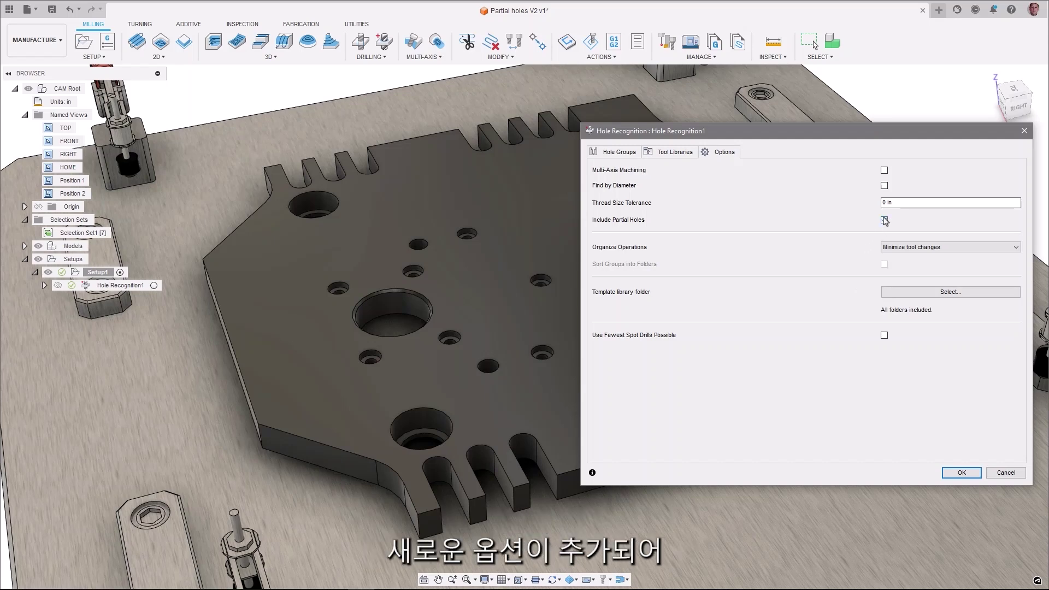
Step: Check the 0.4429 in partial-hole group, confirm, and inspect a generated drilling operation
{"action": "left_click", "coordinate": [623, 153]}
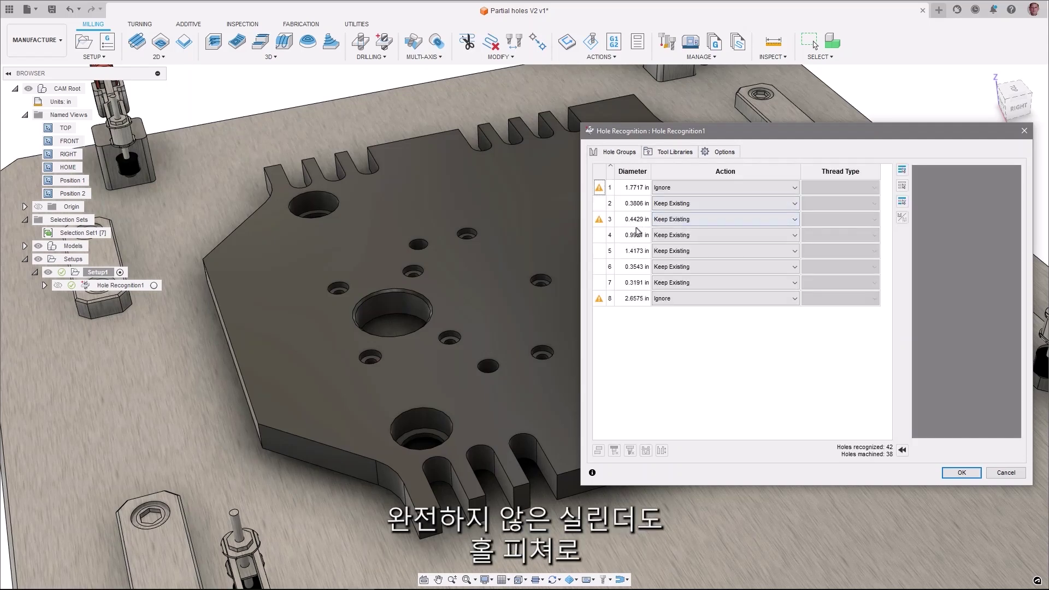
{"action": "left_click", "coordinate": [632, 223]}
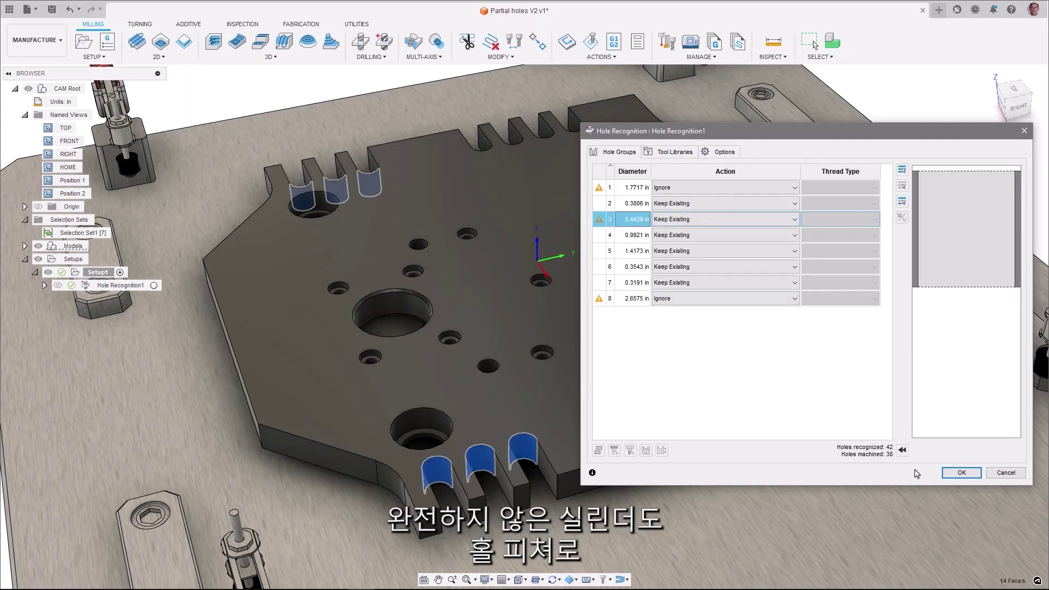
{"action": "left_click", "coordinate": [961, 472]}
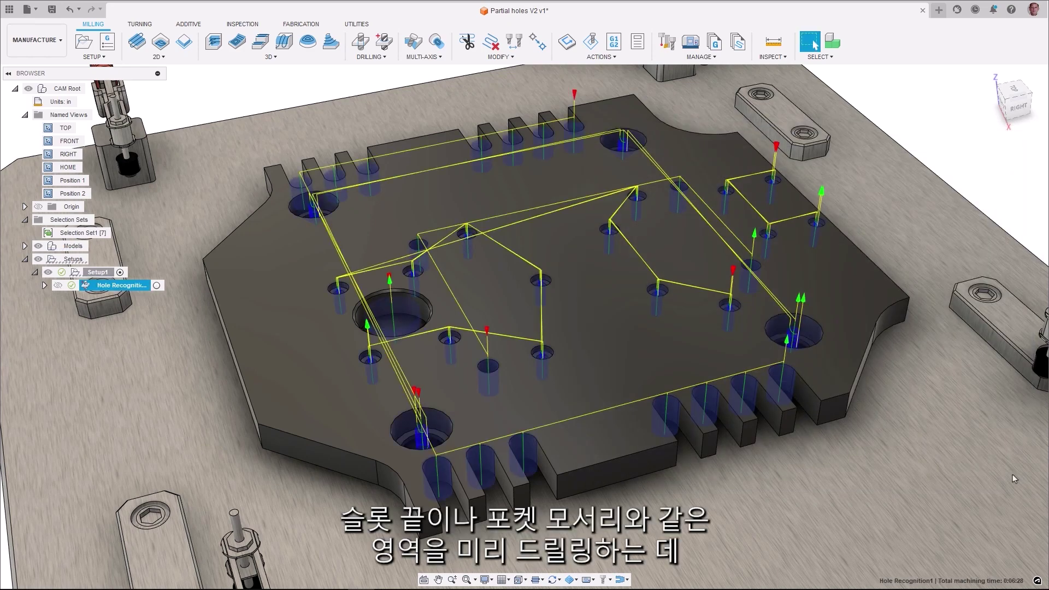
{"action": "left_click", "coordinate": [44, 285]}
{"action": "left_click", "coordinate": [98, 416]}
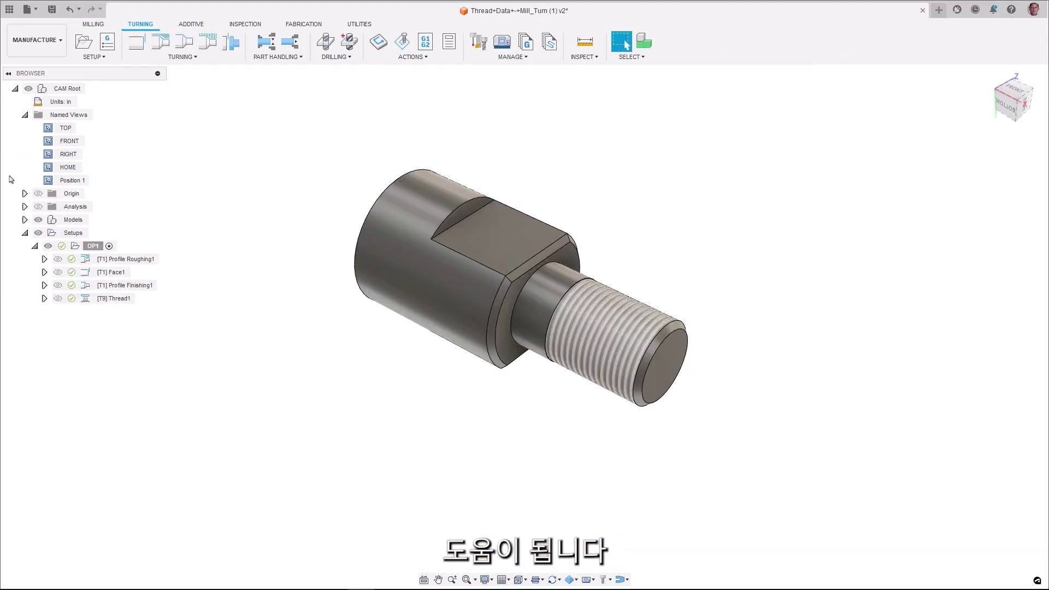
Step: Open the Thread1 operation's Passes settings from the Position 1 view
{"action": "left_click", "coordinate": [47, 180]}
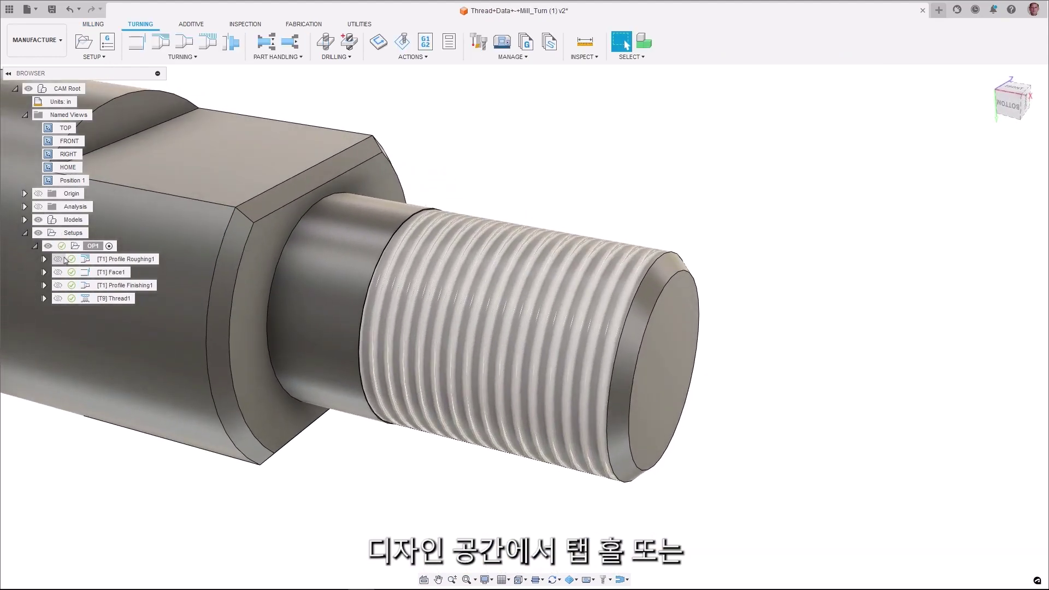
{"action": "left_click", "coordinate": [91, 300]}
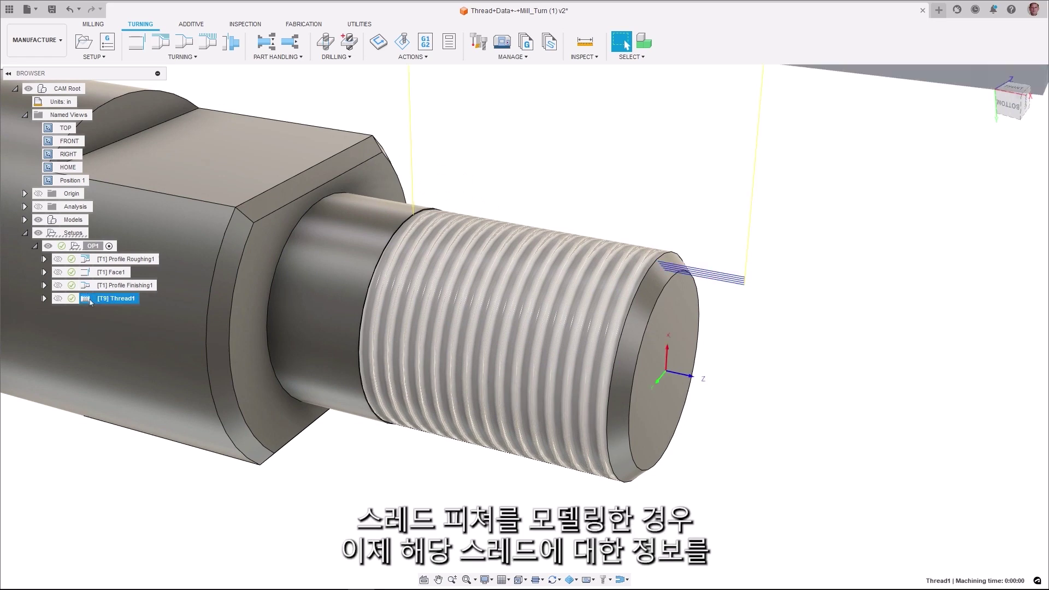
{"action": "double_click", "coordinate": [90, 301]}
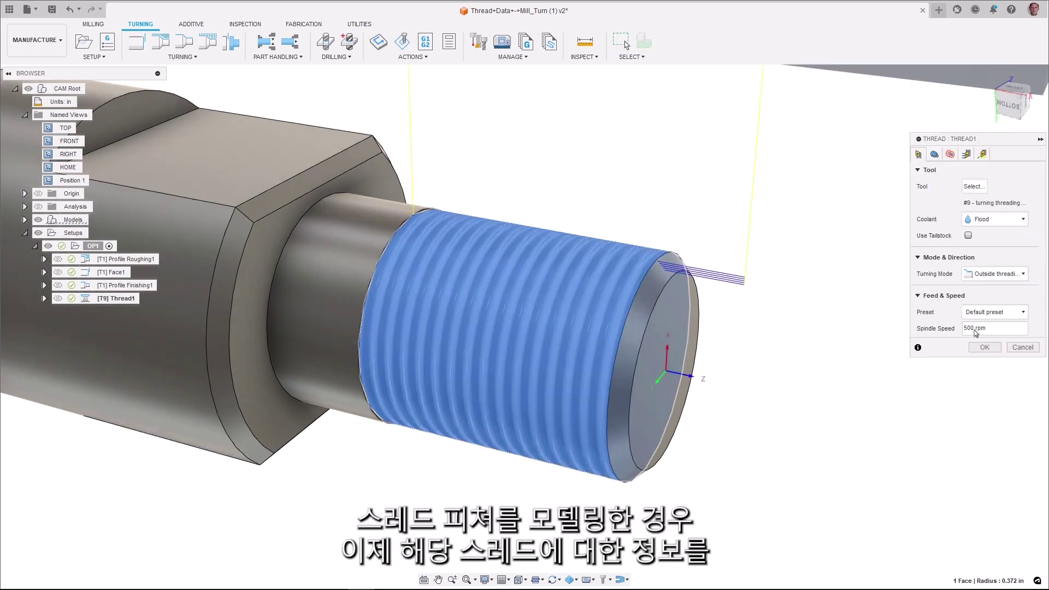
{"action": "left_click", "coordinate": [966, 155]}
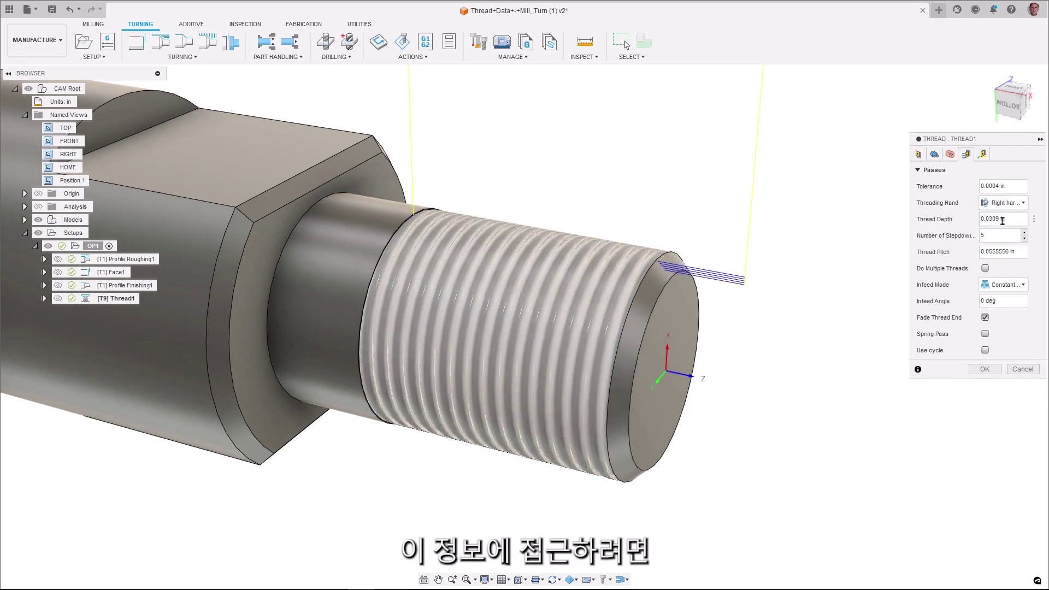
Step: Inspect the auto_threadDepth and auto_threadPitch expressions behind Thread Depth and Thread Pitch
{"action": "left_click", "coordinate": [1033, 221]}
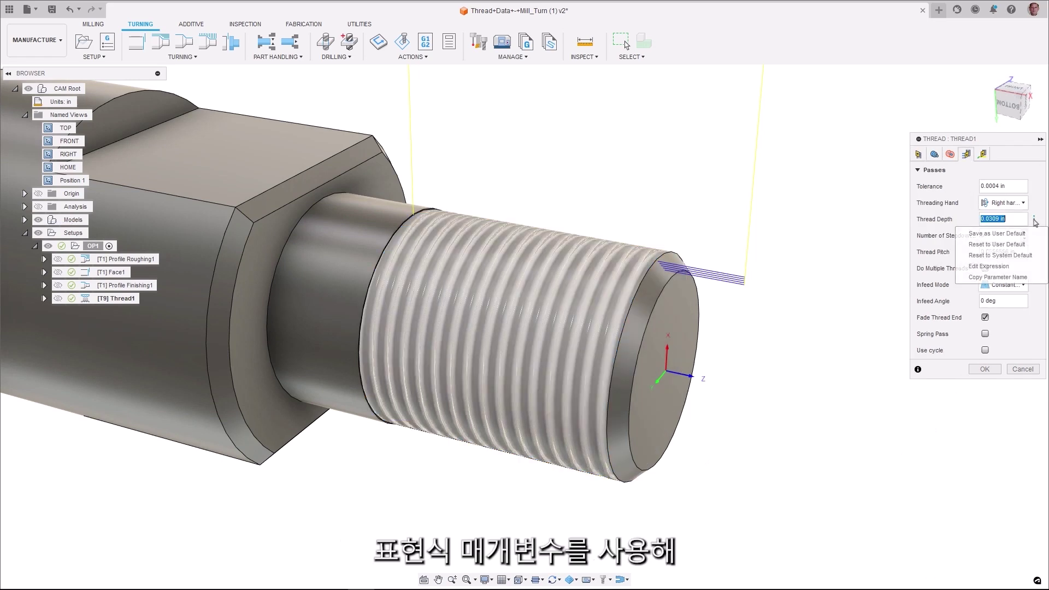
{"action": "left_click", "coordinate": [992, 268]}
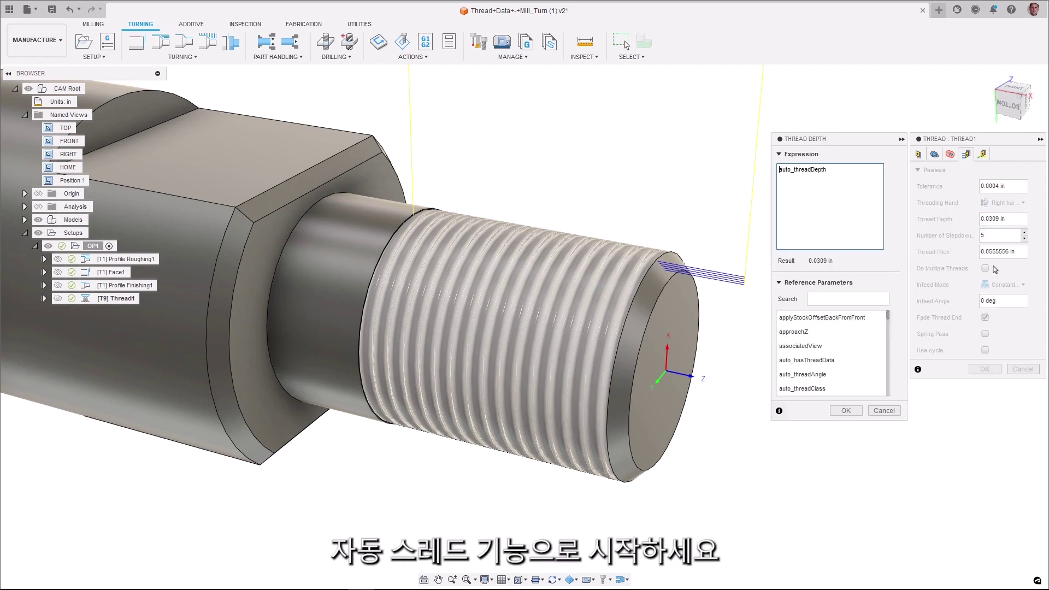
{"action": "left_click", "coordinate": [846, 410]}
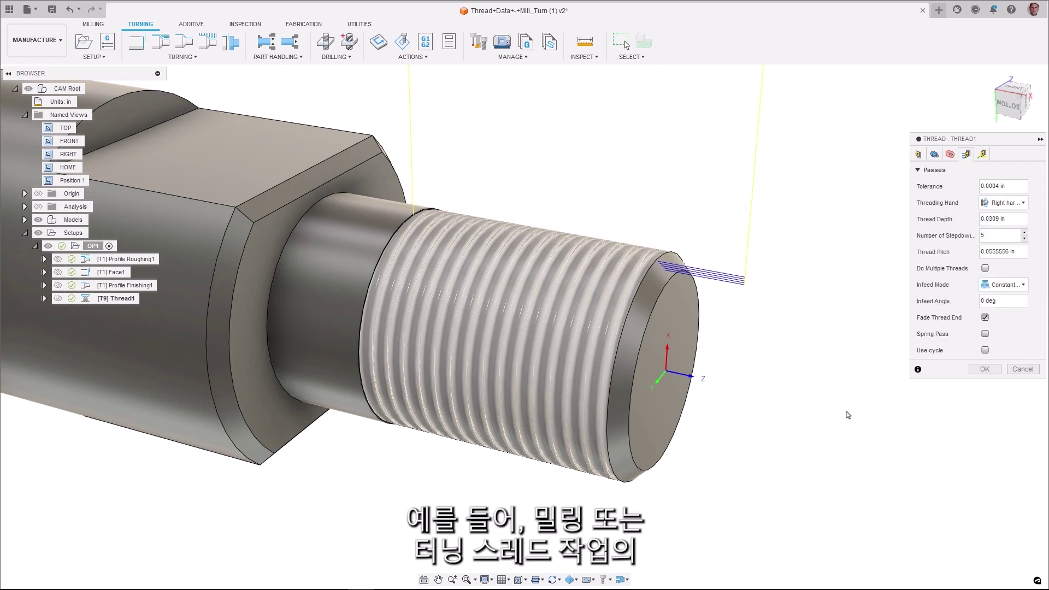
{"action": "left_click", "coordinate": [1033, 253]}
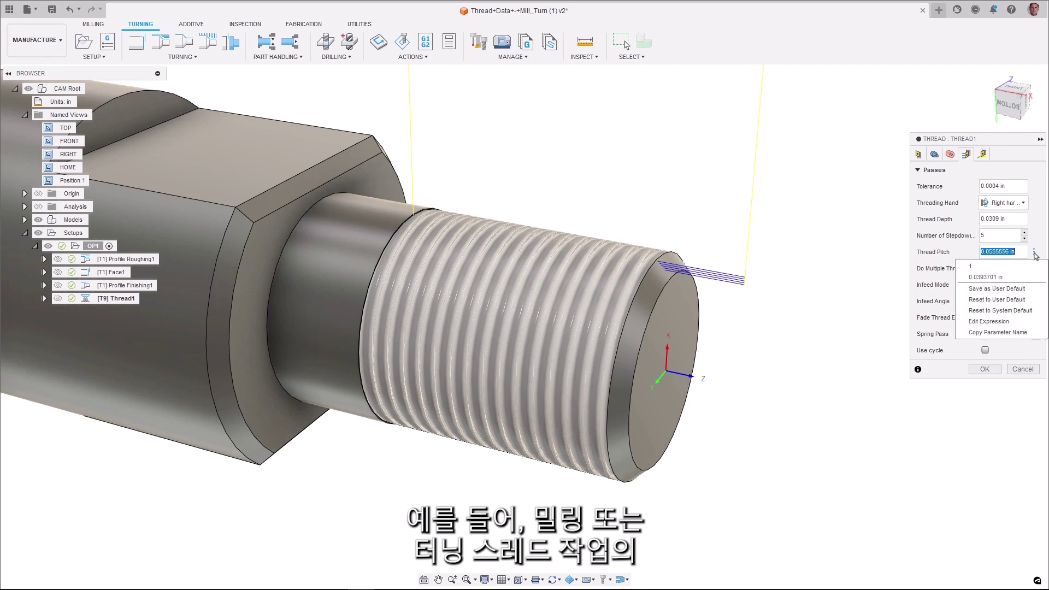
{"action": "left_click", "coordinate": [986, 326]}
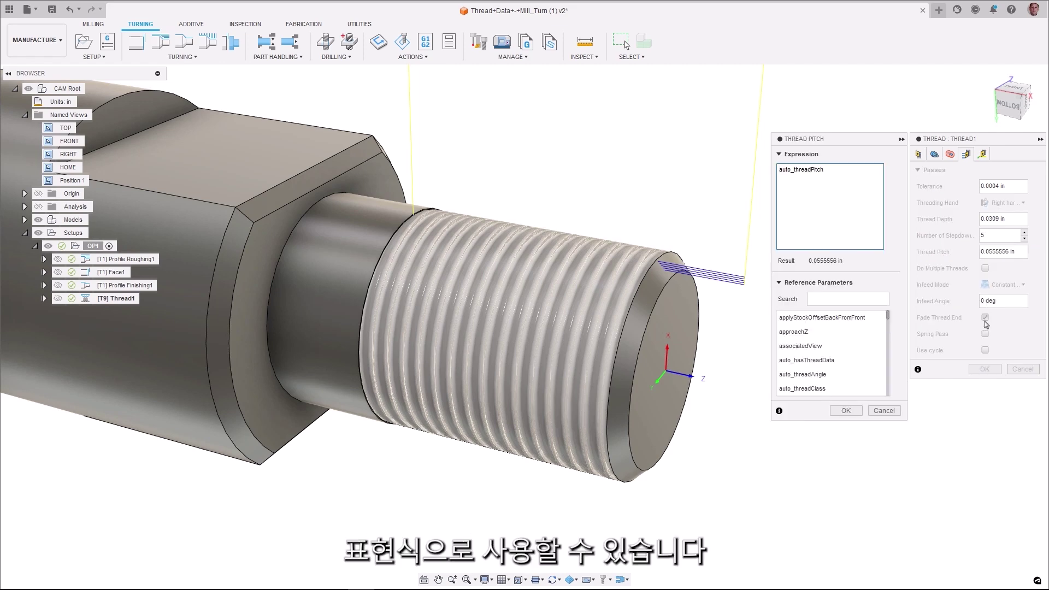
{"action": "left_click", "coordinate": [849, 411]}
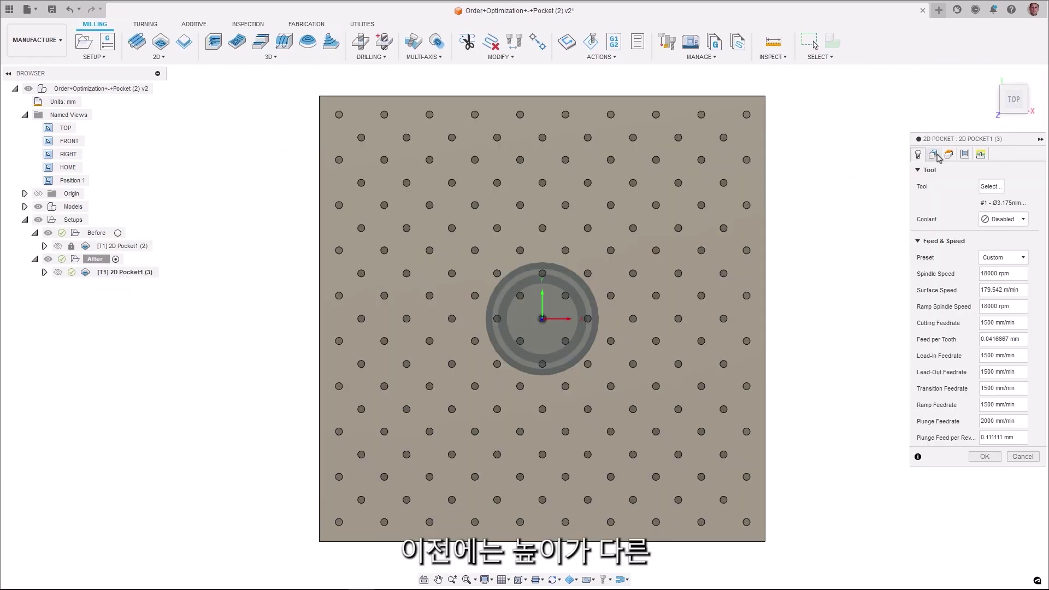
Step: Regenerate the 2D pocket and compare Before and After toolpath ordering from Position 1
{"action": "left_click", "coordinate": [933, 156]}
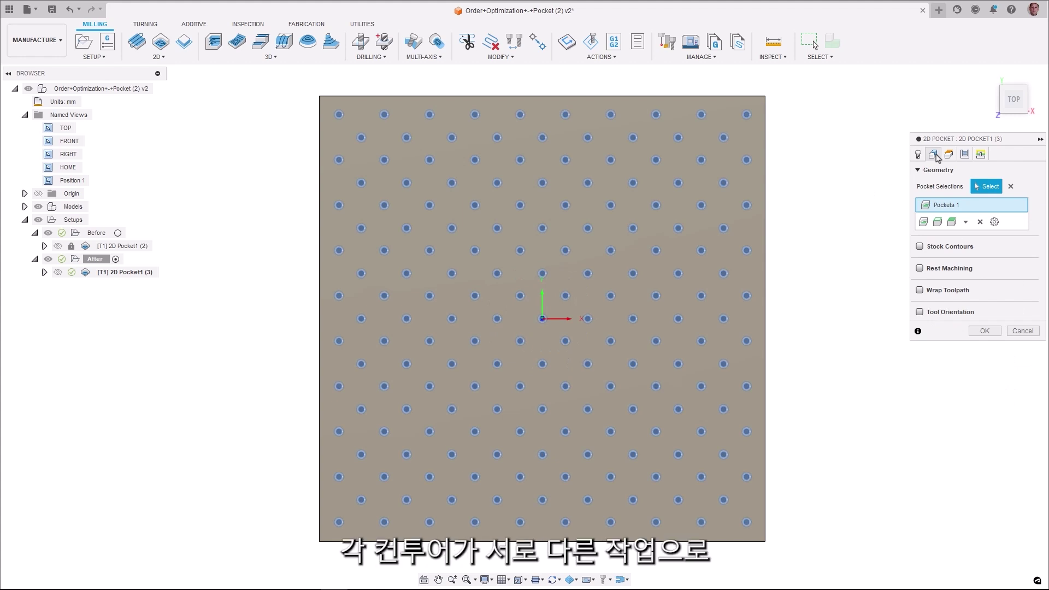
{"action": "left_click", "coordinate": [983, 333]}
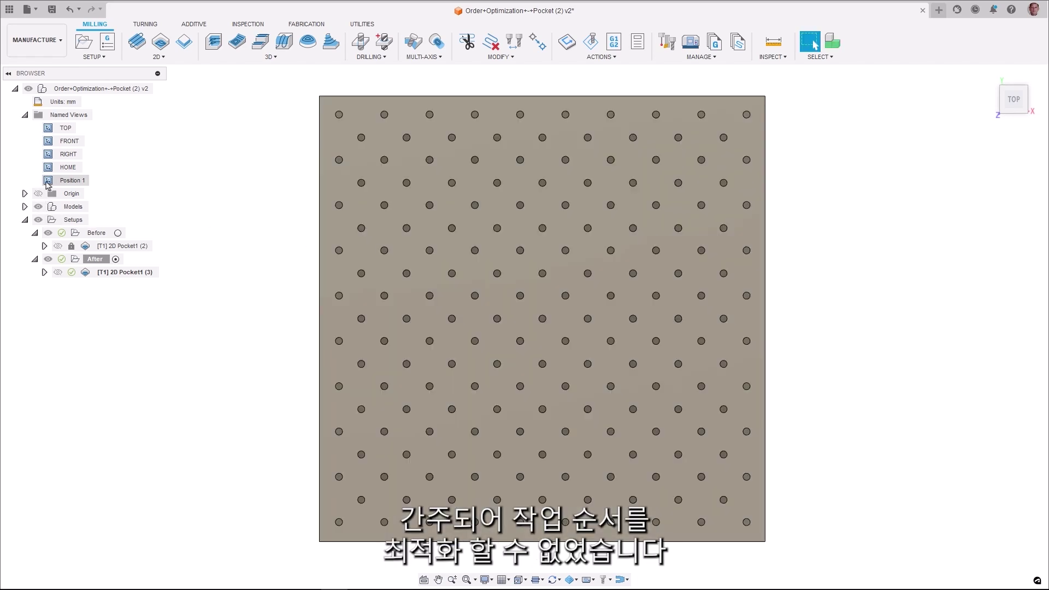
{"action": "double_click", "coordinate": [48, 181]}
{"action": "left_click", "coordinate": [87, 248]}
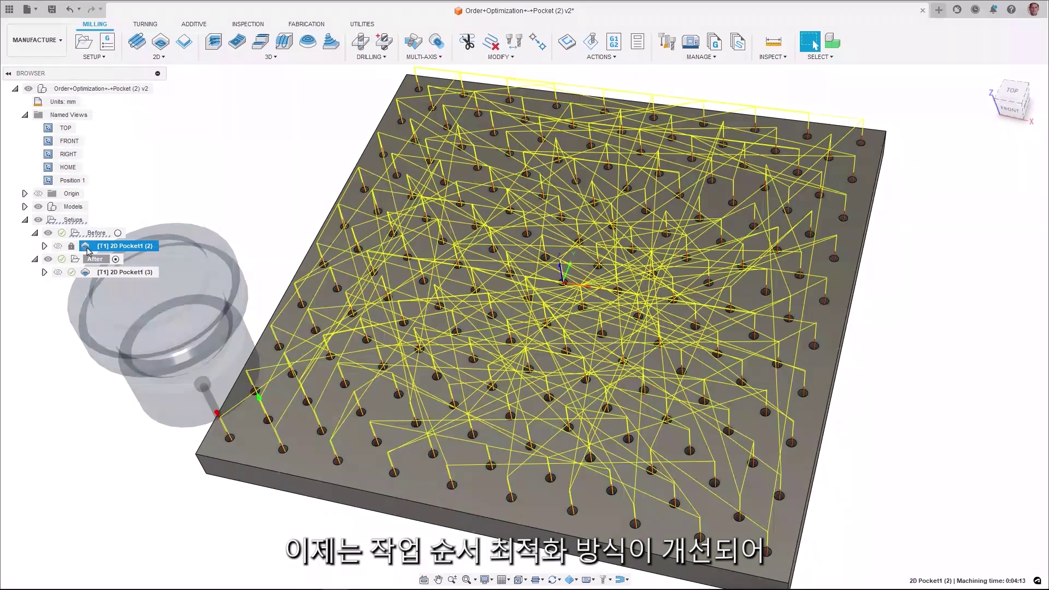
{"action": "left_click", "coordinate": [86, 273]}
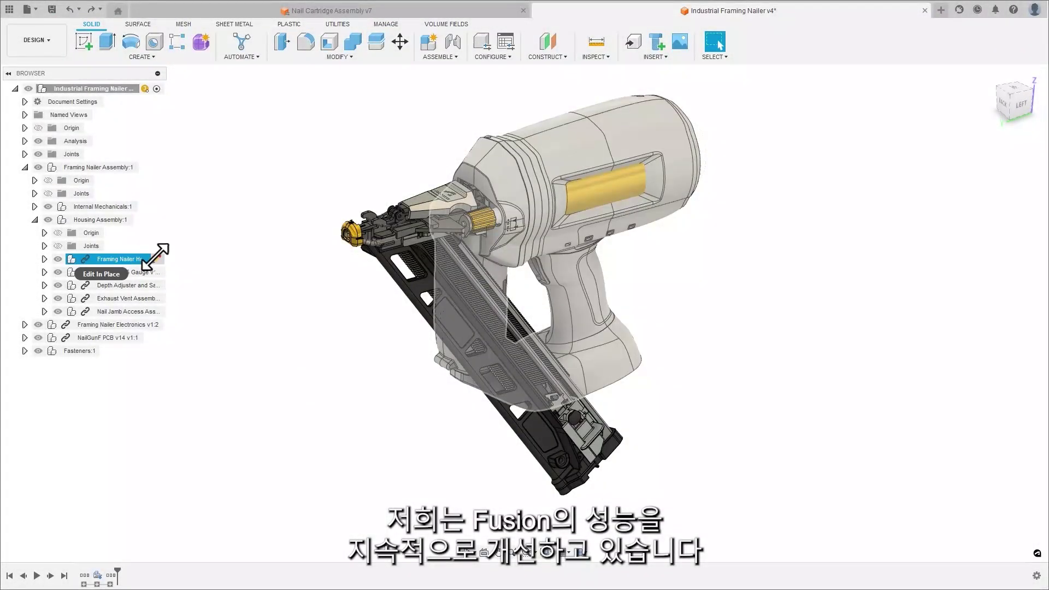
Step: Give the nailer housing a dark grey appearance, removing its face appearances, in place
{"action": "left_click", "coordinate": [157, 259]}
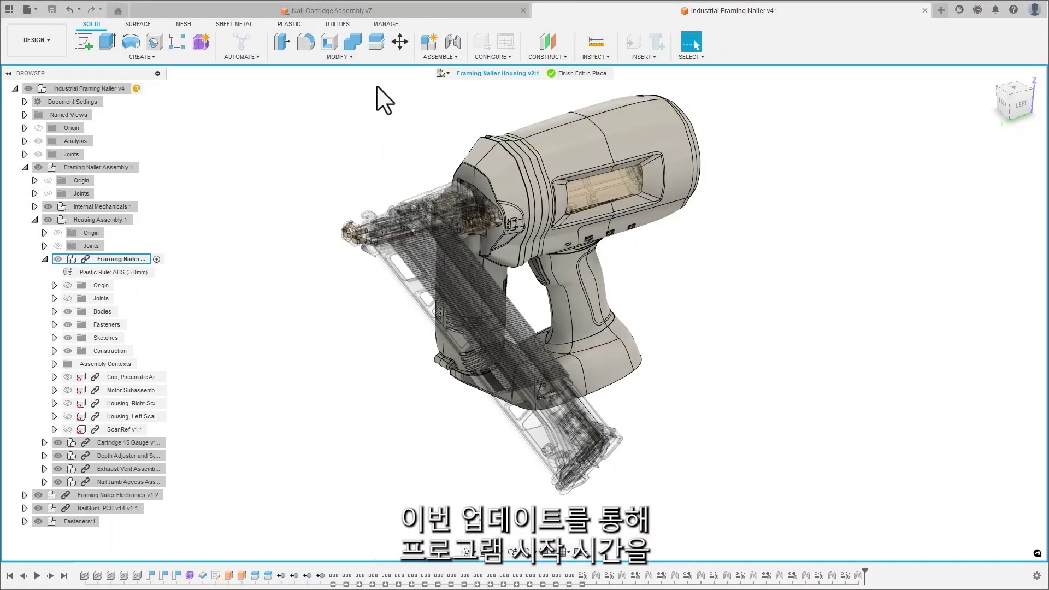
{"action": "left_click", "coordinate": [364, 56]}
{"action": "left_click", "coordinate": [302, 270]}
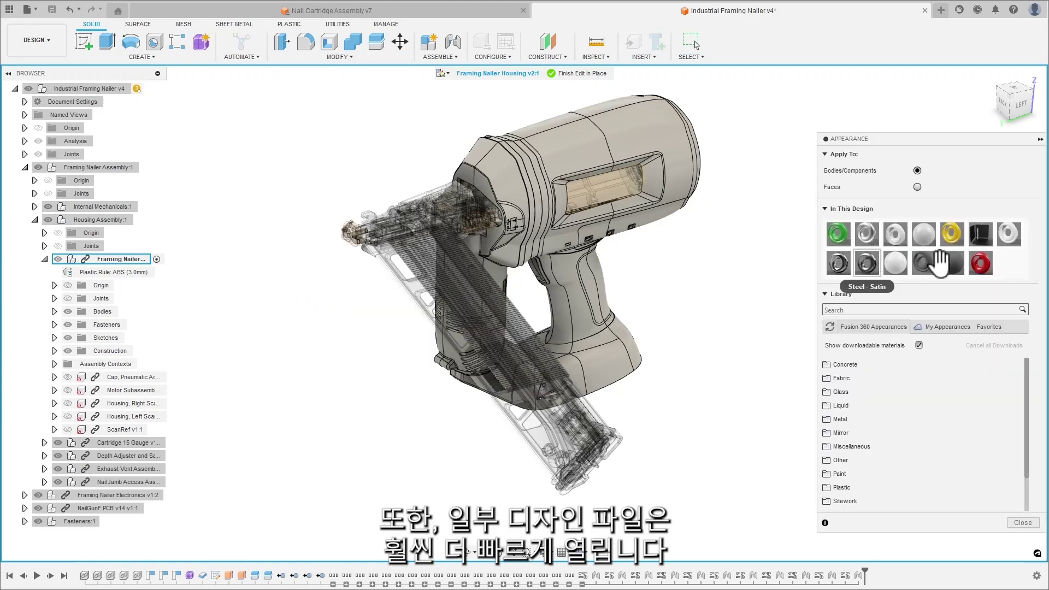
{"action": "left_click_drag", "start_coordinate": [745, 197], "coordinate": [672, 172]}
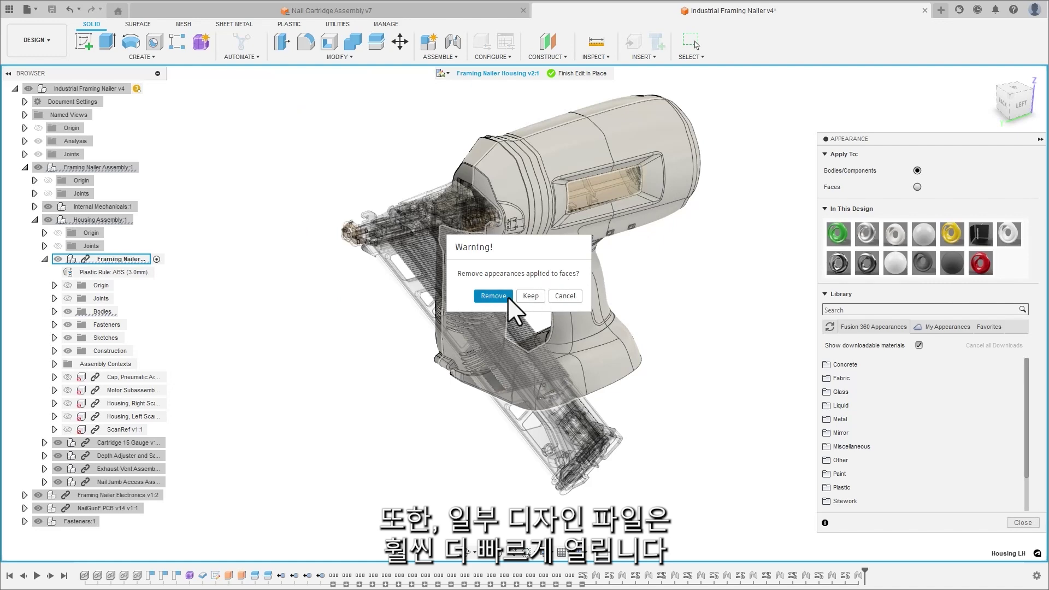
{"action": "left_click", "coordinate": [494, 296]}
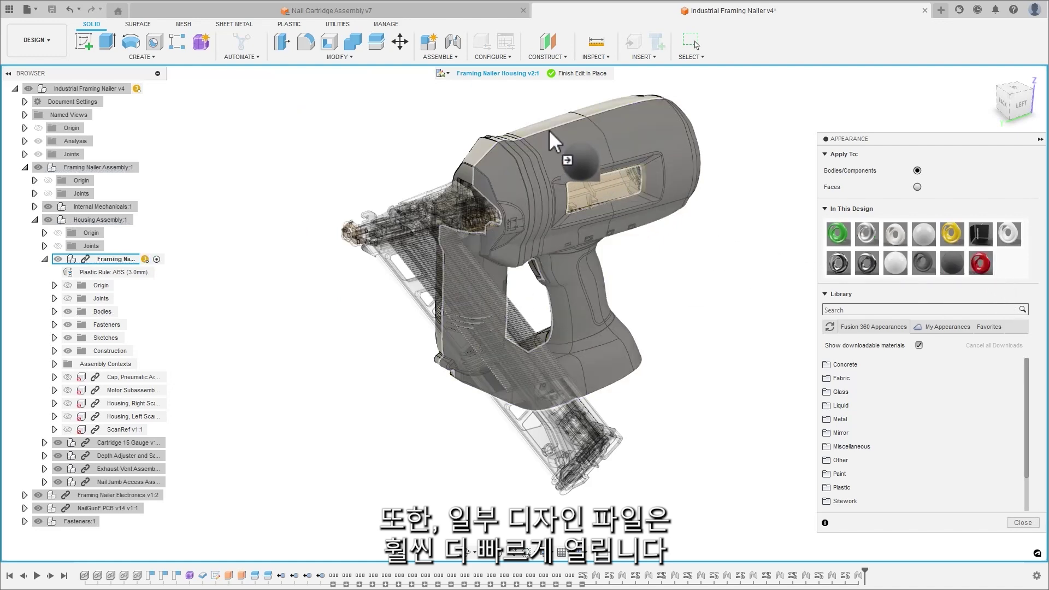
{"action": "left_click", "coordinate": [568, 74]}
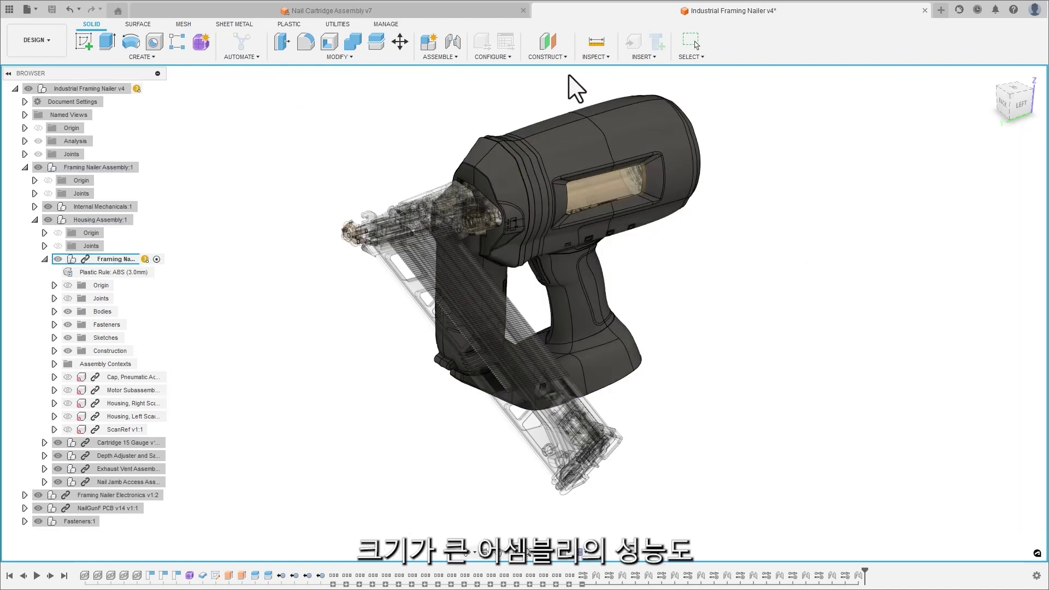
Step: Break the external link on the Framing Nailer Electronics component
{"action": "right_click", "coordinate": [115, 497]}
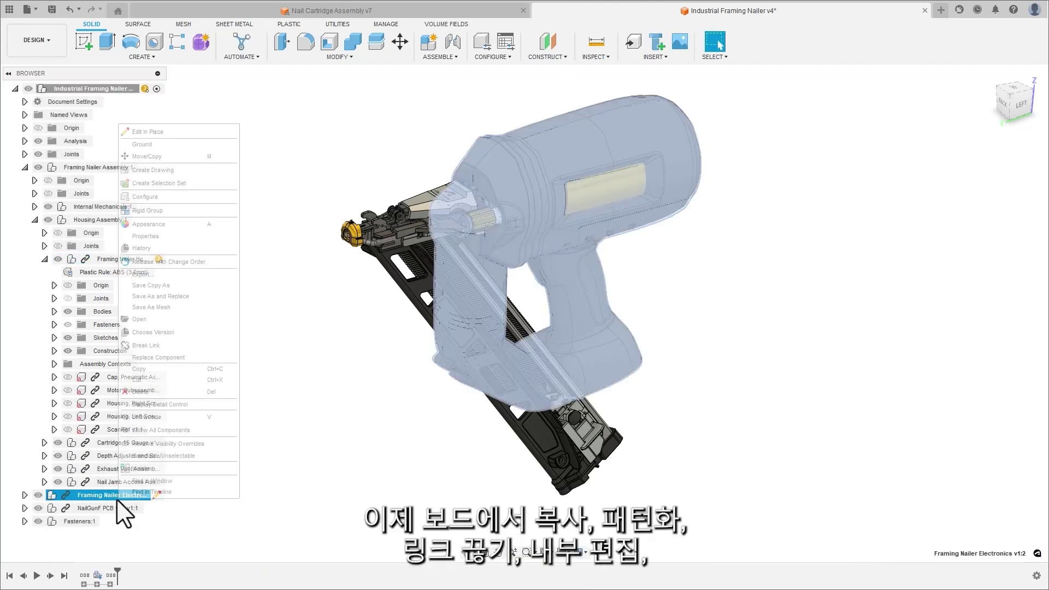
{"action": "left_click", "coordinate": [153, 345]}
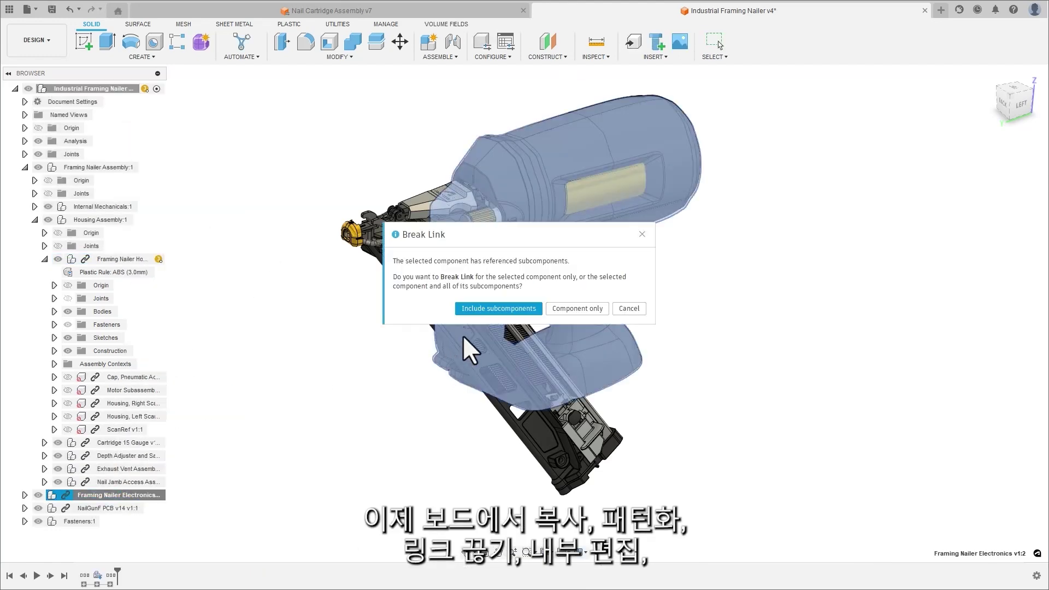
{"action": "left_click", "coordinate": [483, 310]}
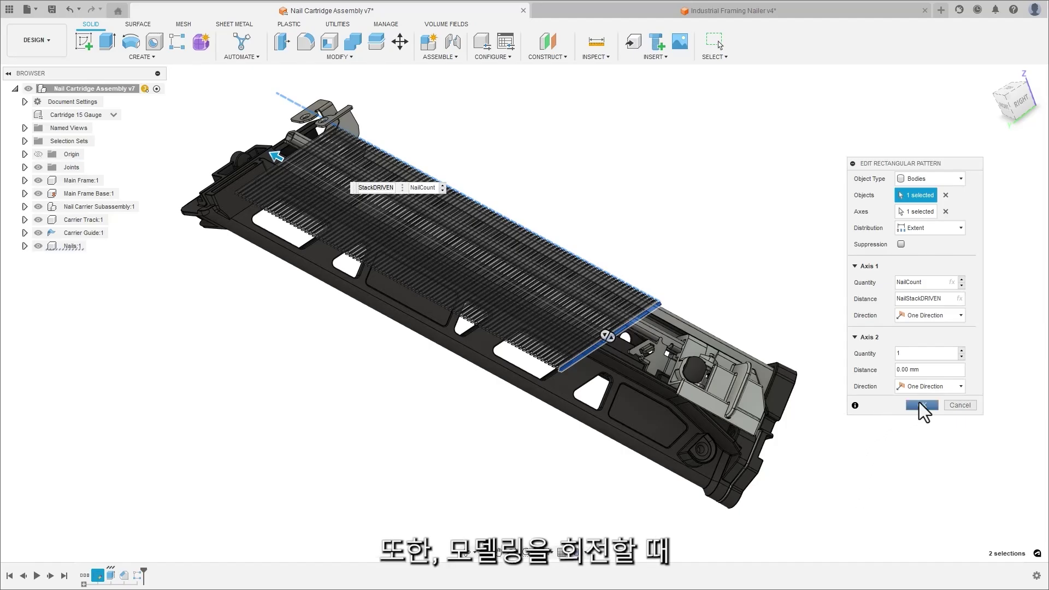
Step: Apply the Nail Cartridge's edited nail pattern, inspect the nails, and return to the nailer design
{"action": "left_click", "coordinate": [920, 405]}
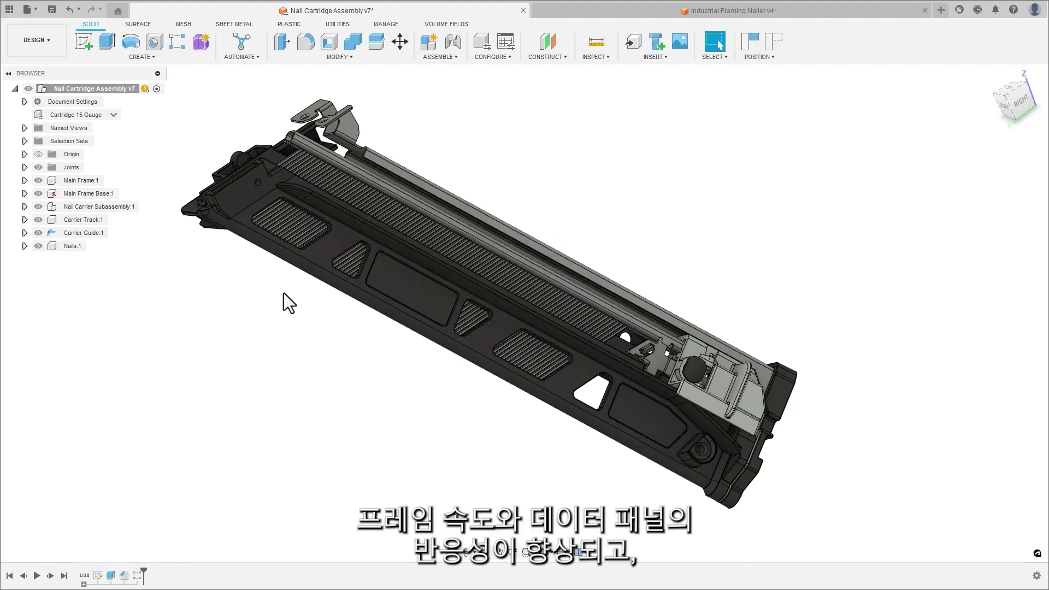
{"action": "left_click", "coordinate": [78, 245]}
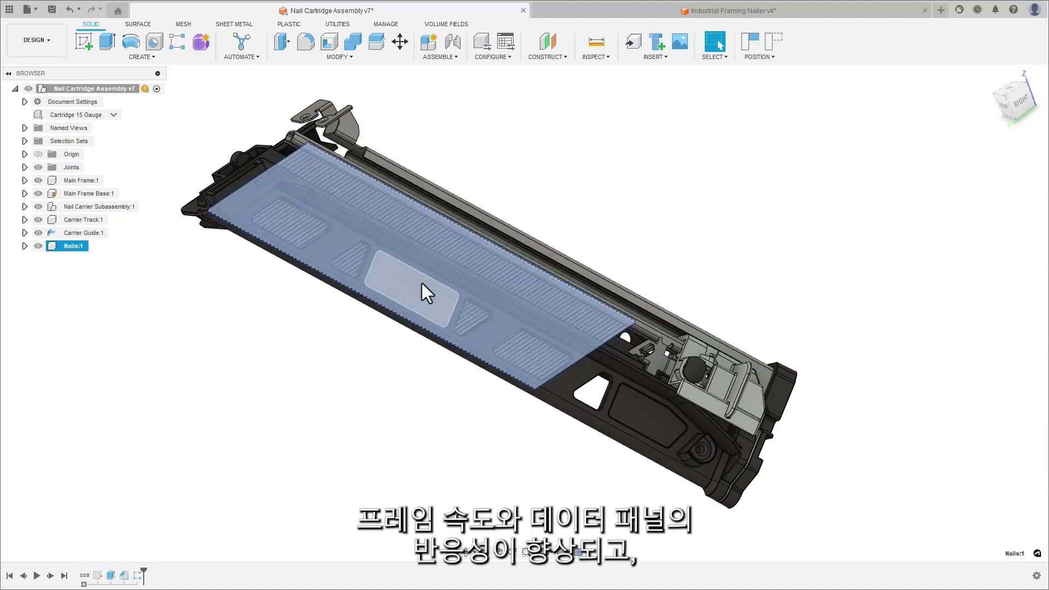
{"action": "middle_click_drag", "start_coordinate": [446, 281], "coordinate": [767, 293], "text": "shift"}
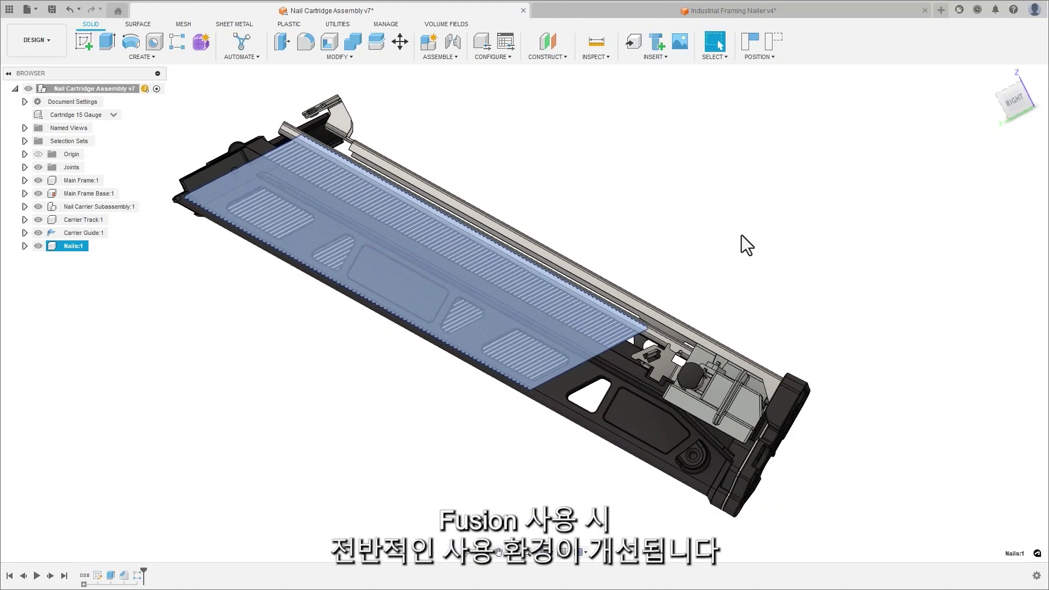
{"action": "left_click", "coordinate": [783, 17]}
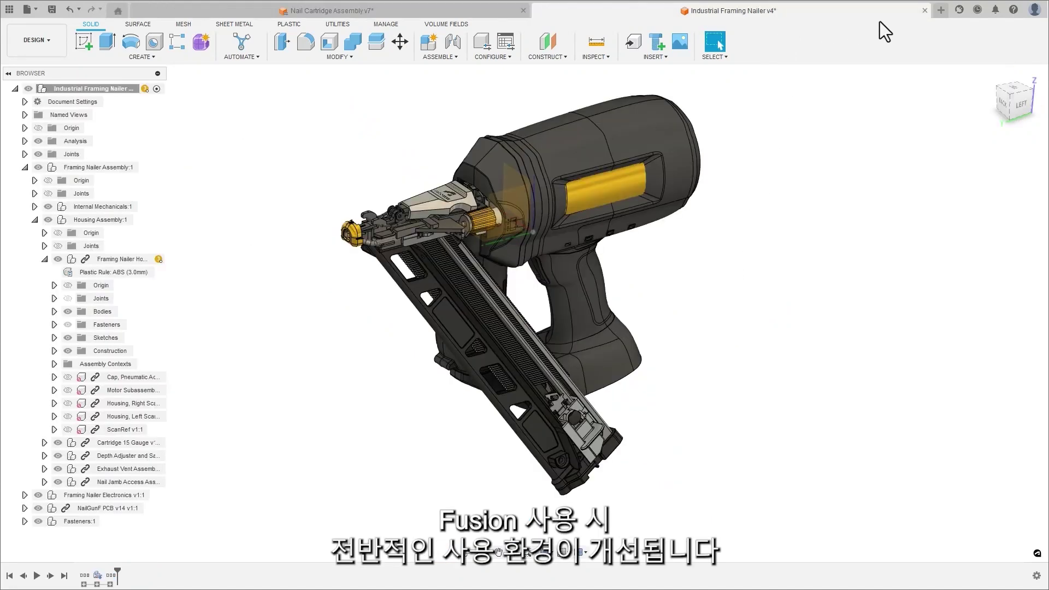